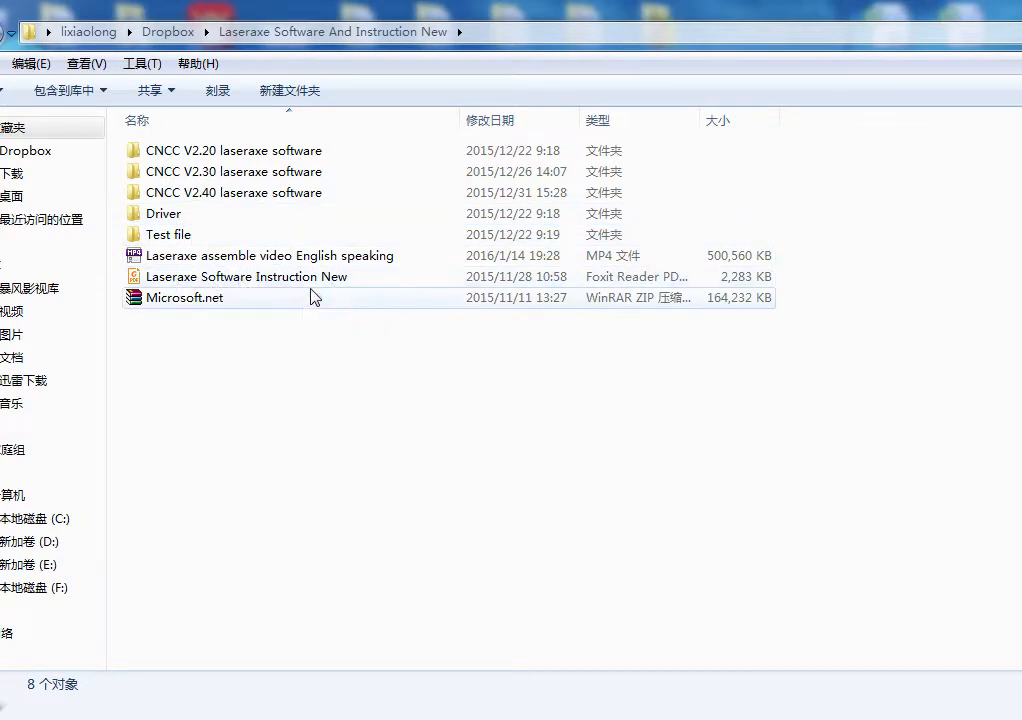
Bring up the Laseraxe Software Instruction PDF and return to its first page
{"action": "mouse_move", "coordinate": [650, 715]}
{"action": "left_click", "coordinate": [645, 625]}
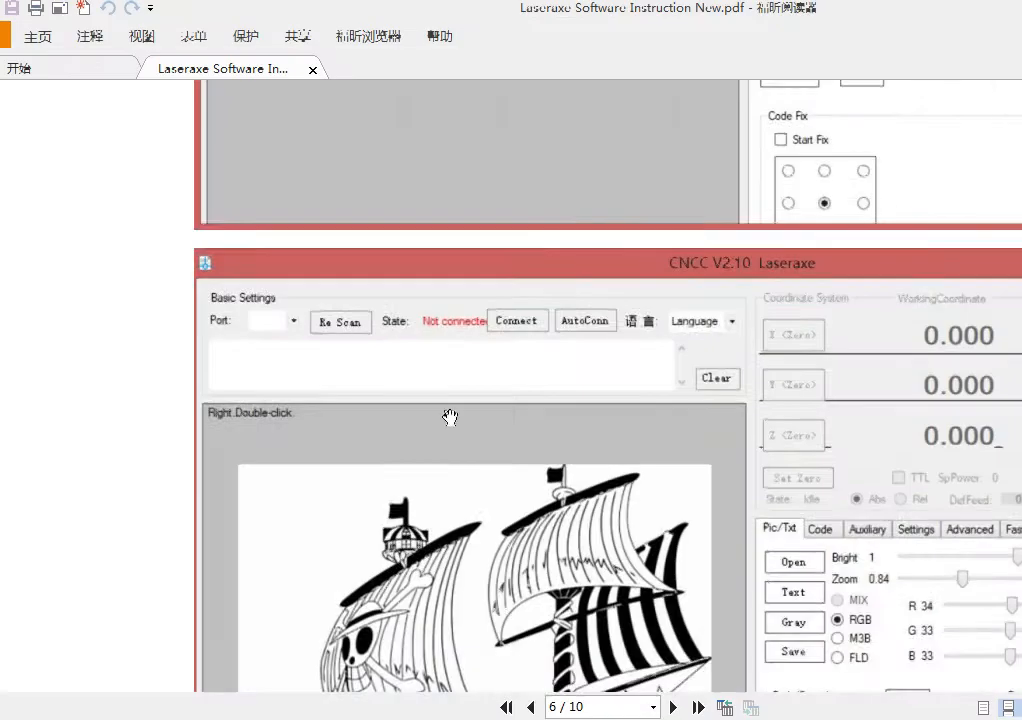
{"action": "scroll", "coordinate": [470, 390], "scroll_direction": "down", "scroll_amount": 3}
{"action": "scroll", "coordinate": [470, 390], "scroll_direction": "down", "scroll_amount": 5}
{"action": "scroll", "coordinate": [626, 285], "scroll_direction": "up", "scroll_amount": 20}
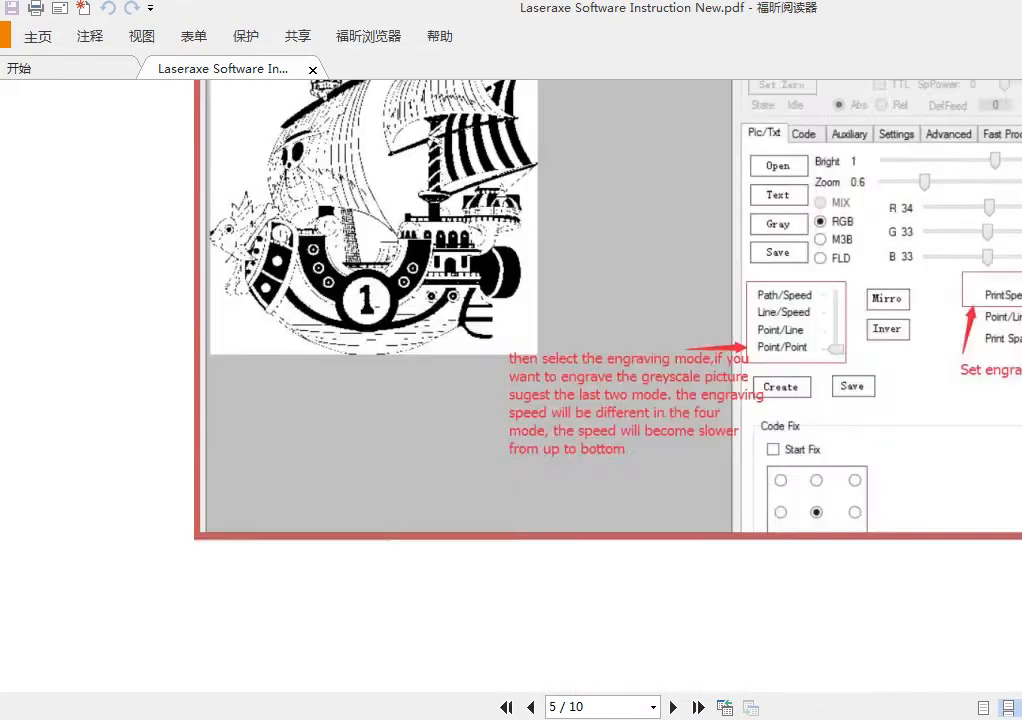
{"action": "scroll", "coordinate": [617, 310], "scroll_direction": "down", "scroll_amount": 3}
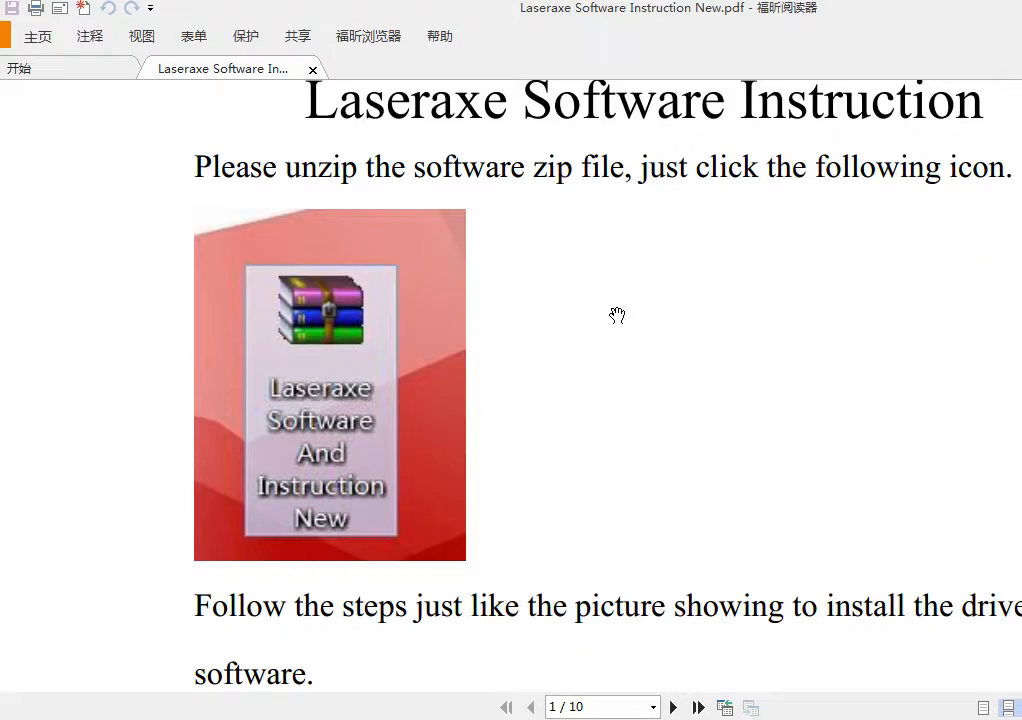
Read the driver installation instructions on pages 1 and 2, from the Driver folder through CH341SER to running SETUP.EXE
{"action": "scroll", "coordinate": [616, 329], "scroll_direction": "down", "scroll_amount": 2}
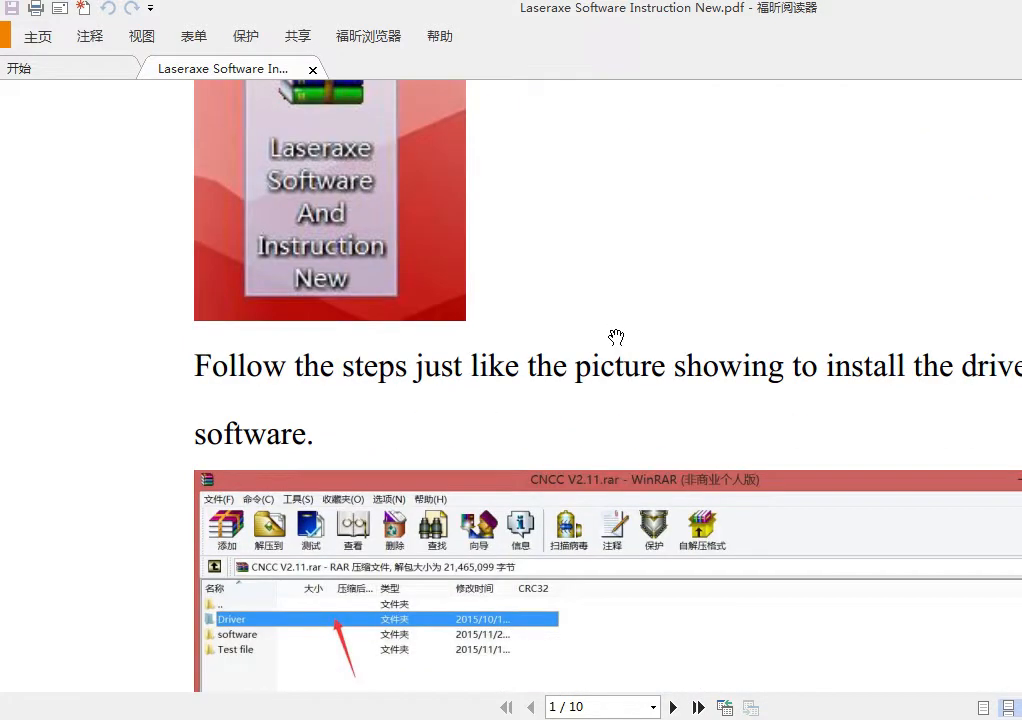
{"action": "scroll", "coordinate": [616, 335], "scroll_direction": "down", "scroll_amount": 1}
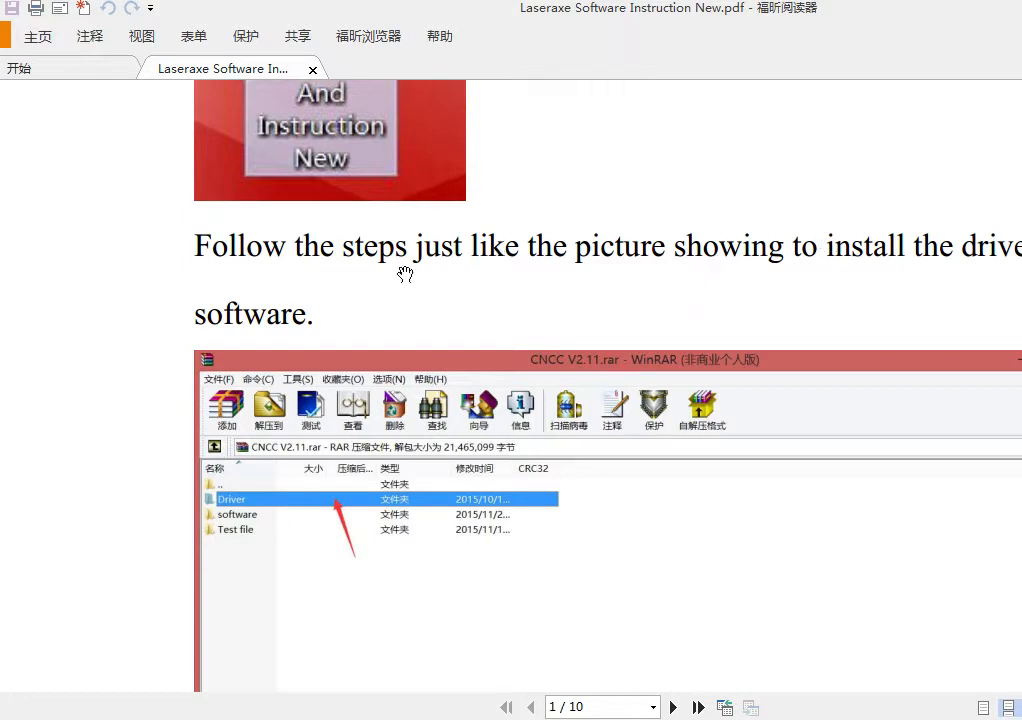
{"action": "scroll", "coordinate": [405, 273], "scroll_direction": "down", "scroll_amount": 3}
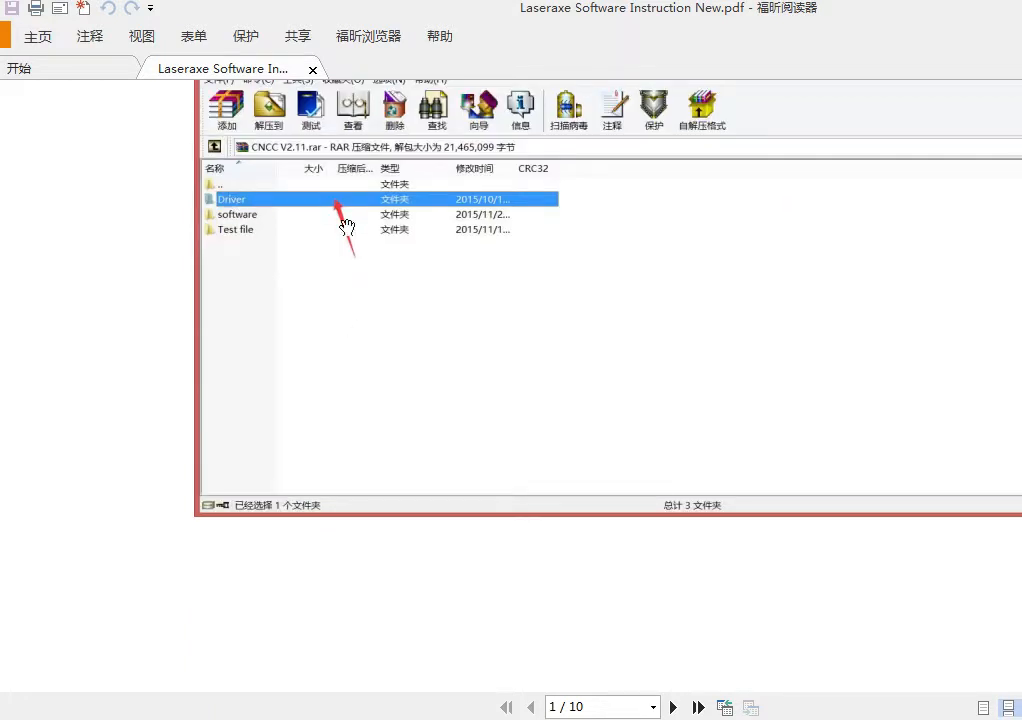
{"action": "scroll", "coordinate": [386, 230], "scroll_direction": "down", "scroll_amount": 8}
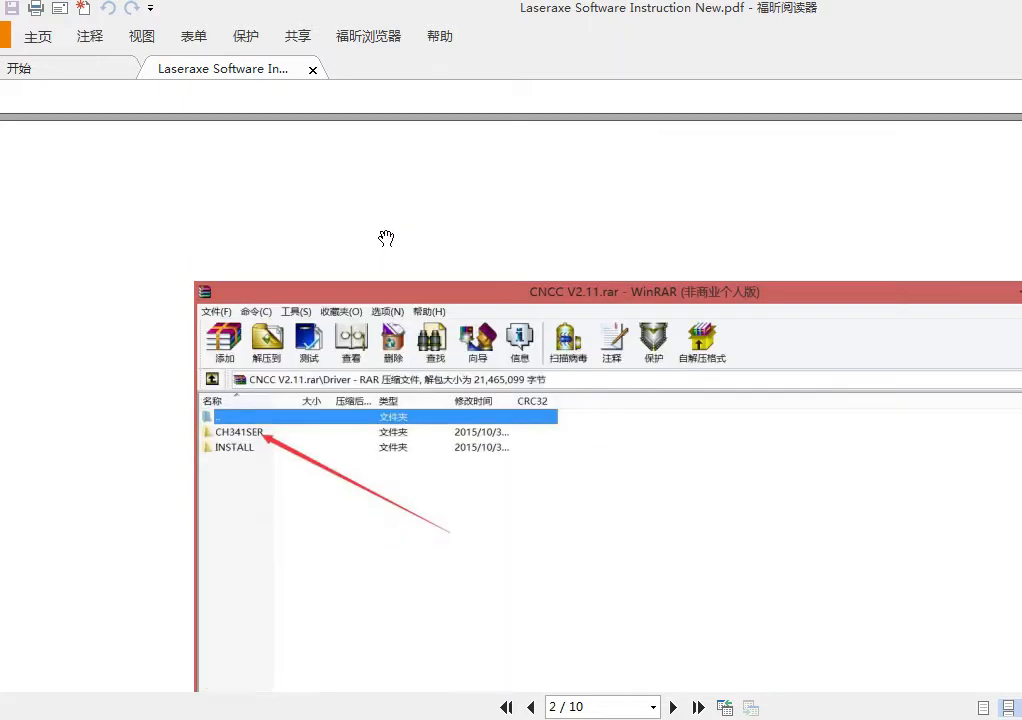
{"action": "scroll", "coordinate": [386, 238], "scroll_direction": "down", "scroll_amount": 3}
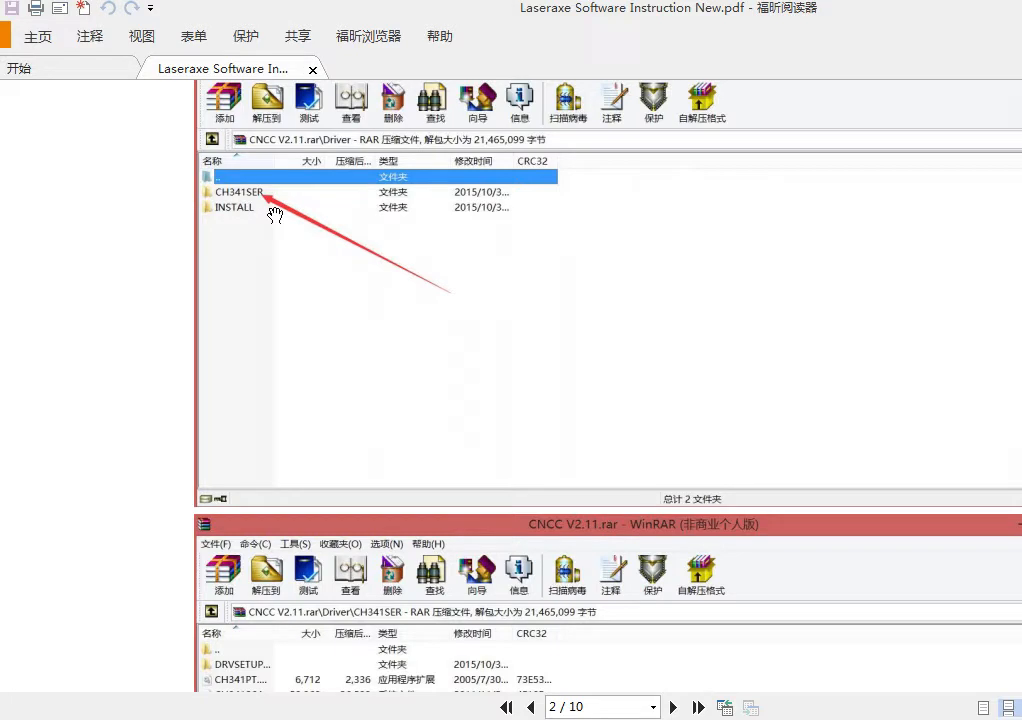
{"action": "scroll", "coordinate": [287, 226], "scroll_direction": "down", "scroll_amount": 5}
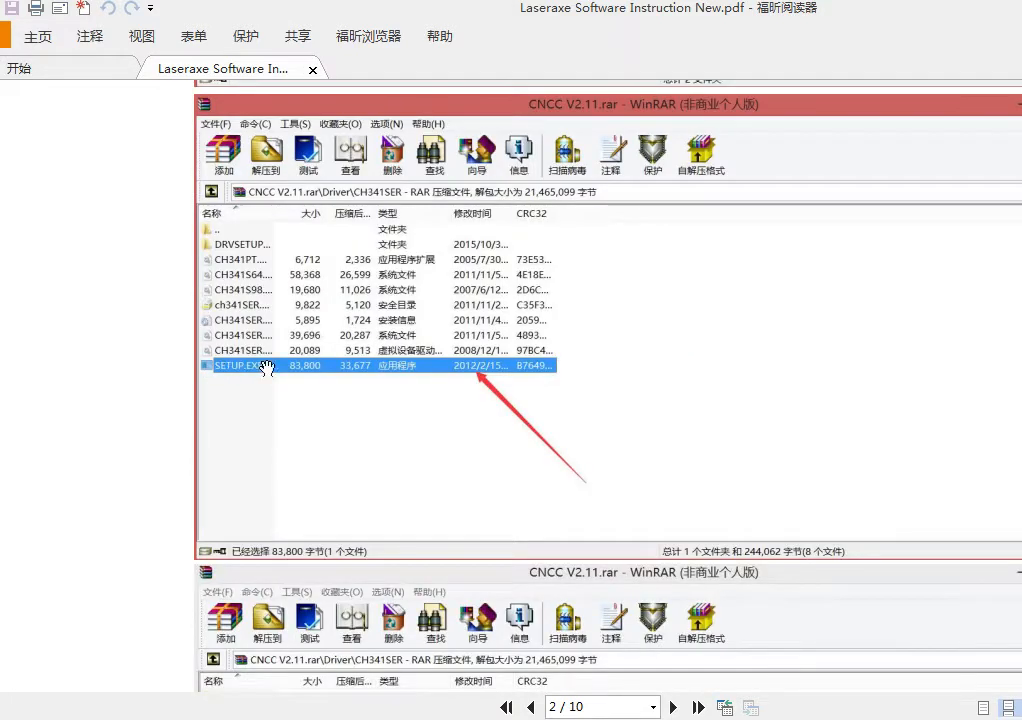
{"action": "scroll", "coordinate": [283, 372], "scroll_direction": "down", "scroll_amount": 7}
{"action": "scroll", "coordinate": [530, 338], "scroll_direction": "down", "scroll_amount": 1}
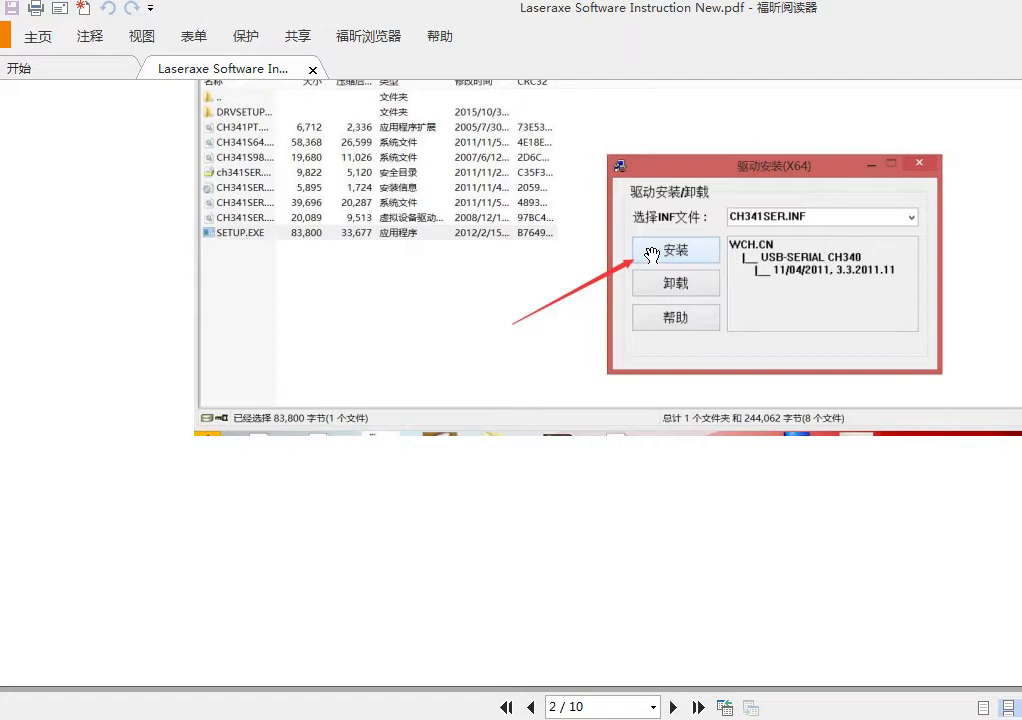
{"action": "scroll", "coordinate": [611, 326], "scroll_direction": "down", "scroll_amount": 9}
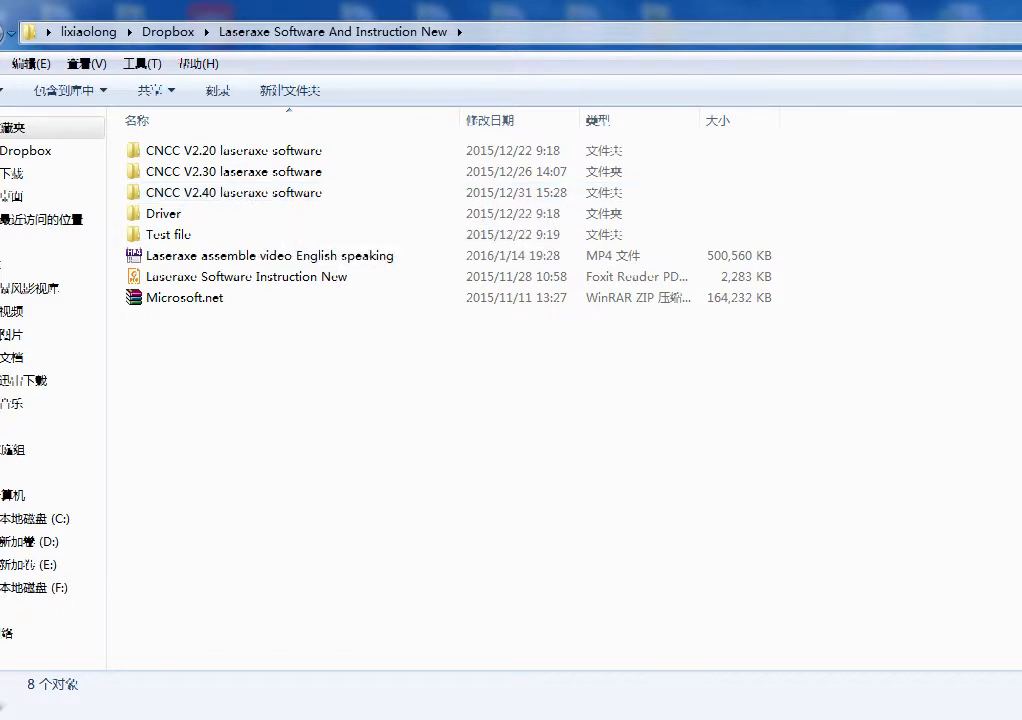
Check on page 3 of the instruction PDF how to launch CNCC.exe and bring up the V2.40 software folder
{"action": "left_click", "coordinate": [655, 717]}
{"action": "scroll", "coordinate": [488, 446], "scroll_direction": "down", "scroll_amount": 6}
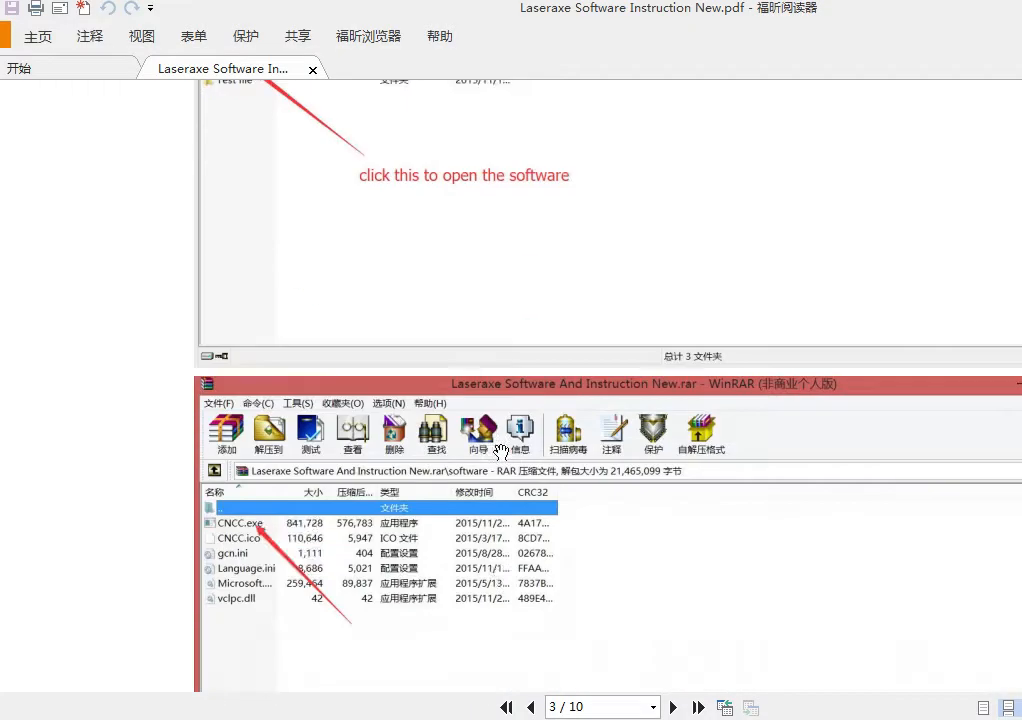
{"action": "scroll", "coordinate": [297, 424], "scroll_direction": "up", "scroll_amount": 1}
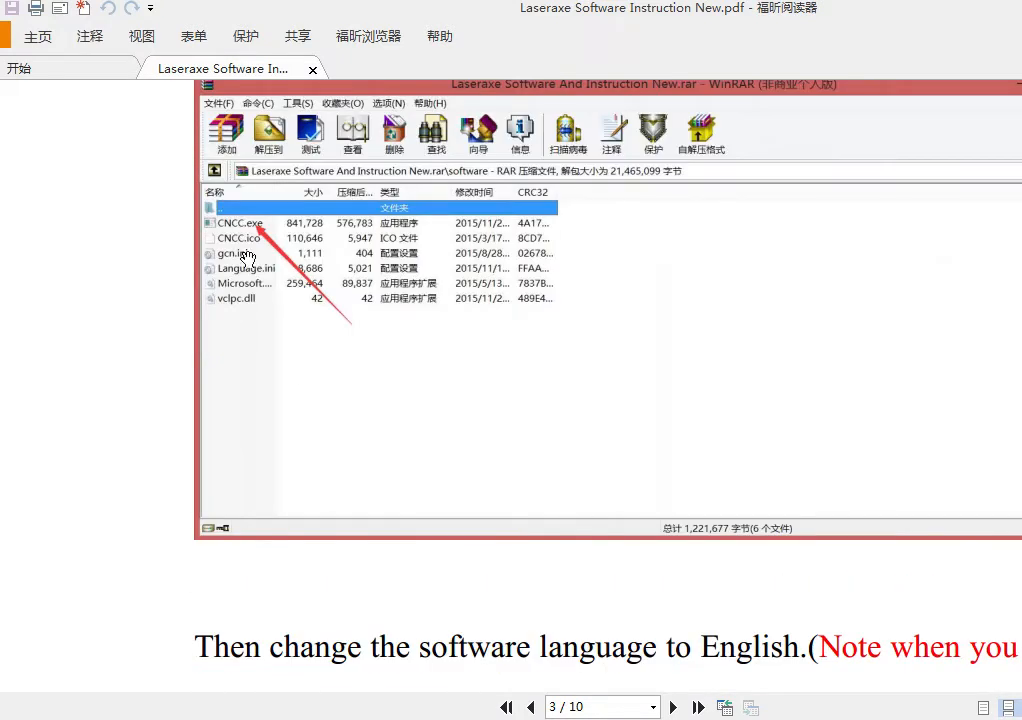
{"action": "mouse_move", "coordinate": [656, 717]}
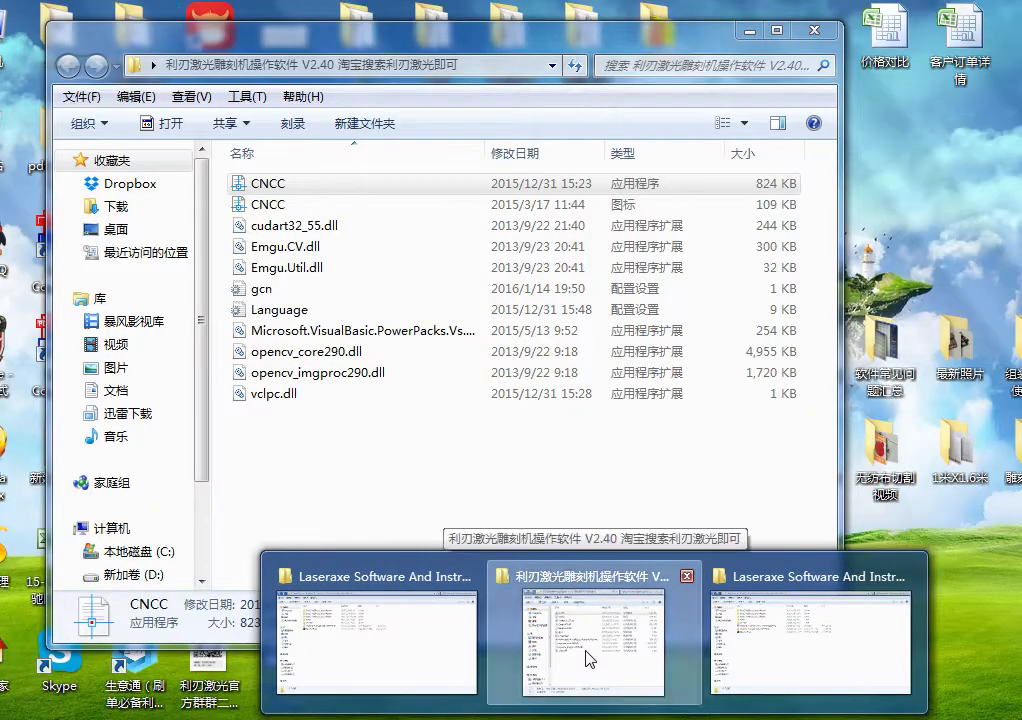
{"action": "left_click", "coordinate": [588, 660]}
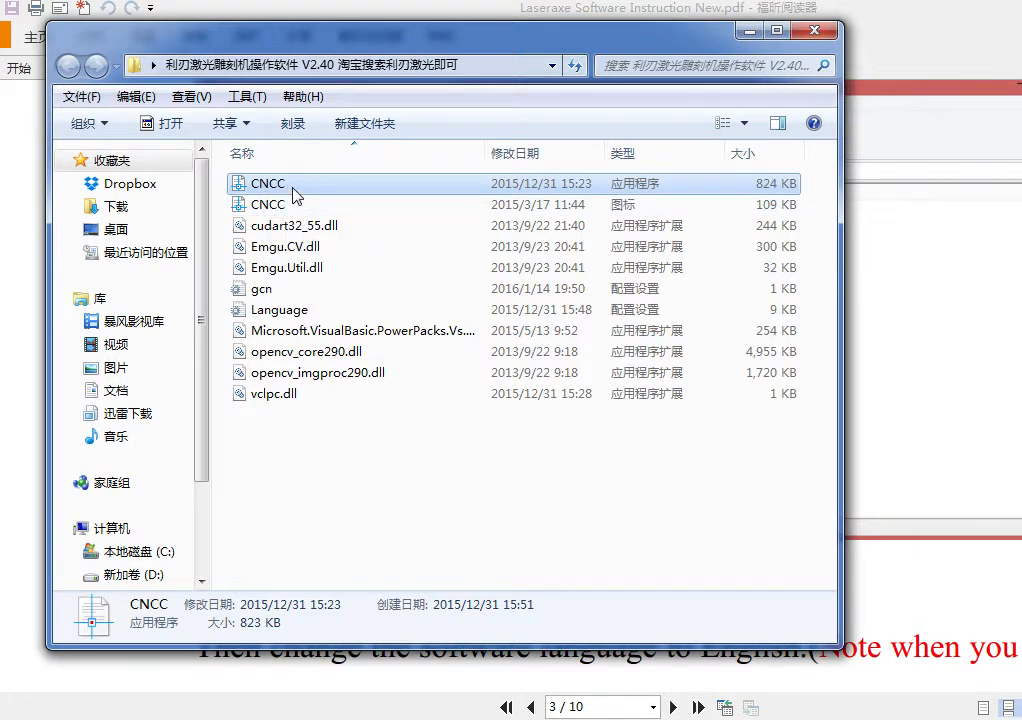
Return to the instruction PDF and read how to change the software language to English
{"action": "left_click", "coordinate": [907, 579]}
{"action": "scroll", "coordinate": [486, 447], "scroll_direction": "down", "scroll_amount": 5}
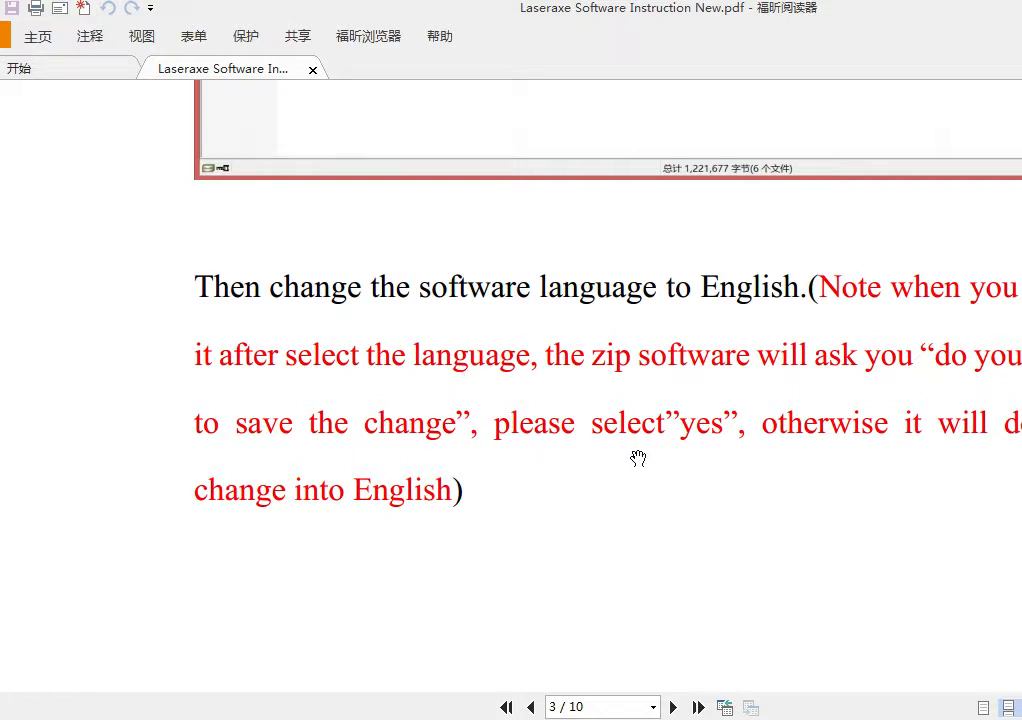
{"action": "scroll", "coordinate": [603, 448], "scroll_direction": "down", "scroll_amount": 10}
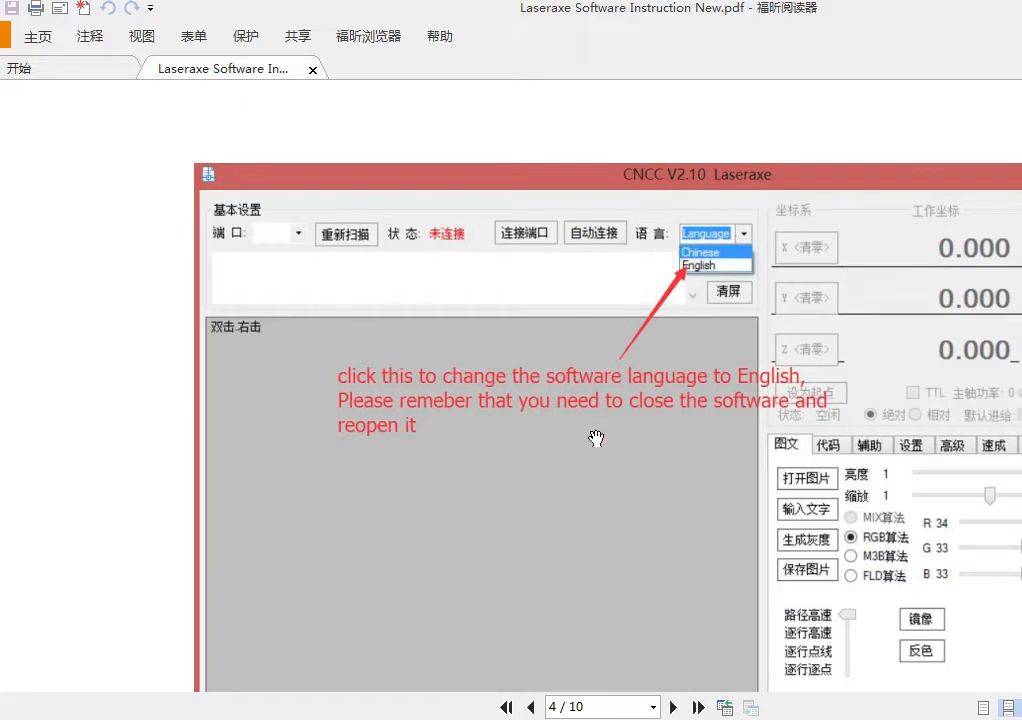
View the running CNCC V2.40 program and locate its application file in the V2.40 software folder
{"action": "left_click", "coordinate": [781, 719]}
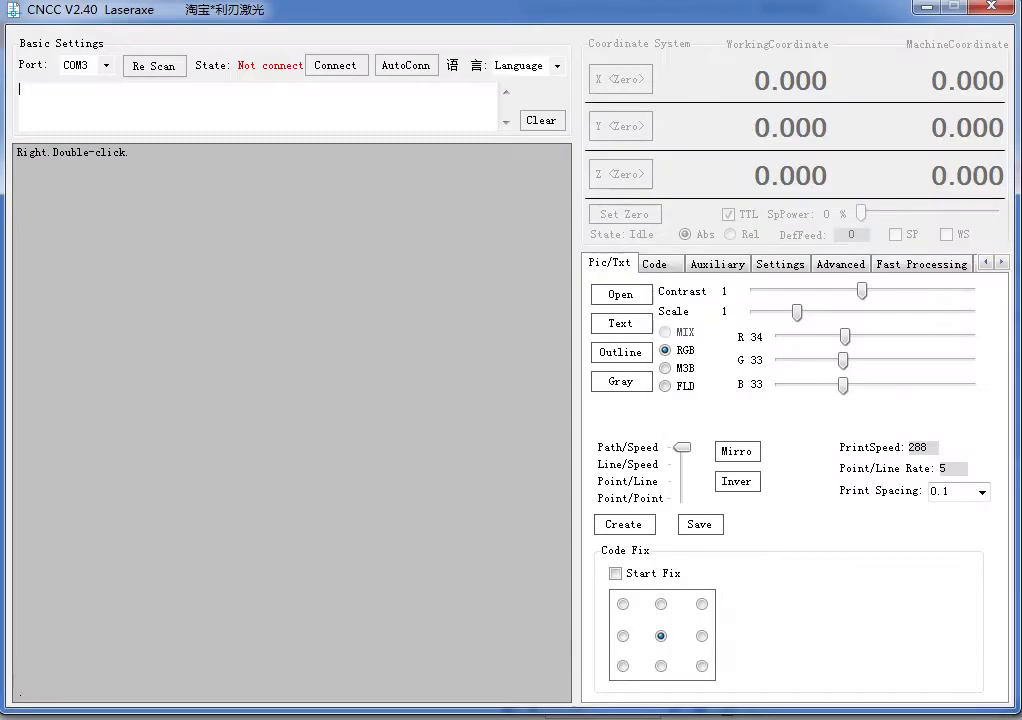
{"action": "mouse_move", "coordinate": [718, 719]}
{"action": "mouse_move", "coordinate": [600, 719]}
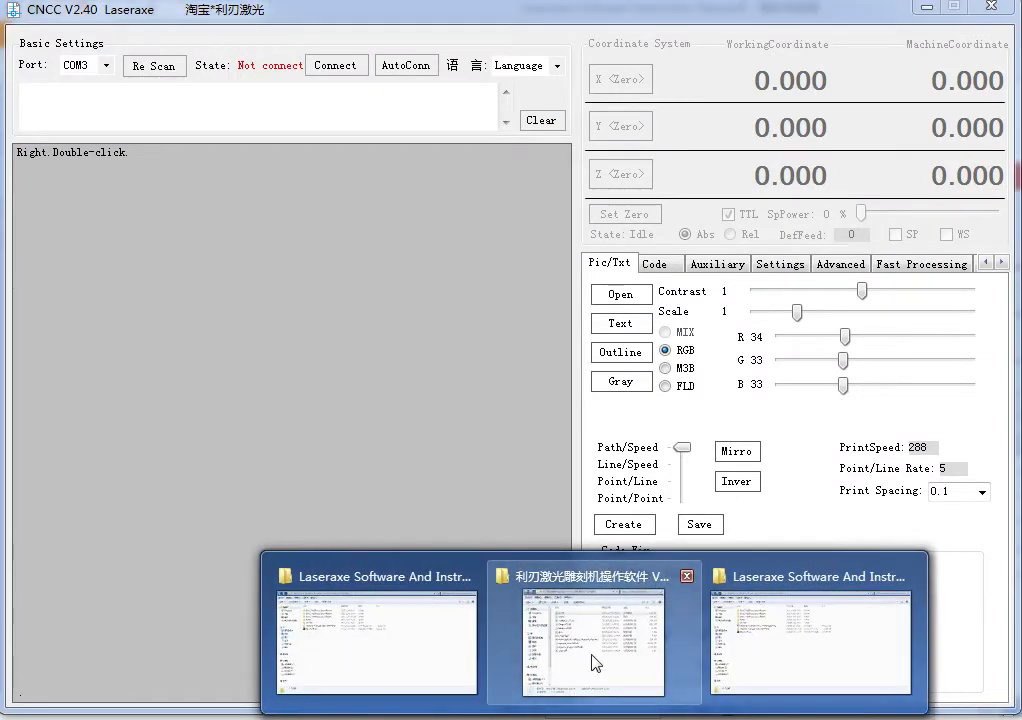
{"action": "left_click", "coordinate": [591, 661]}
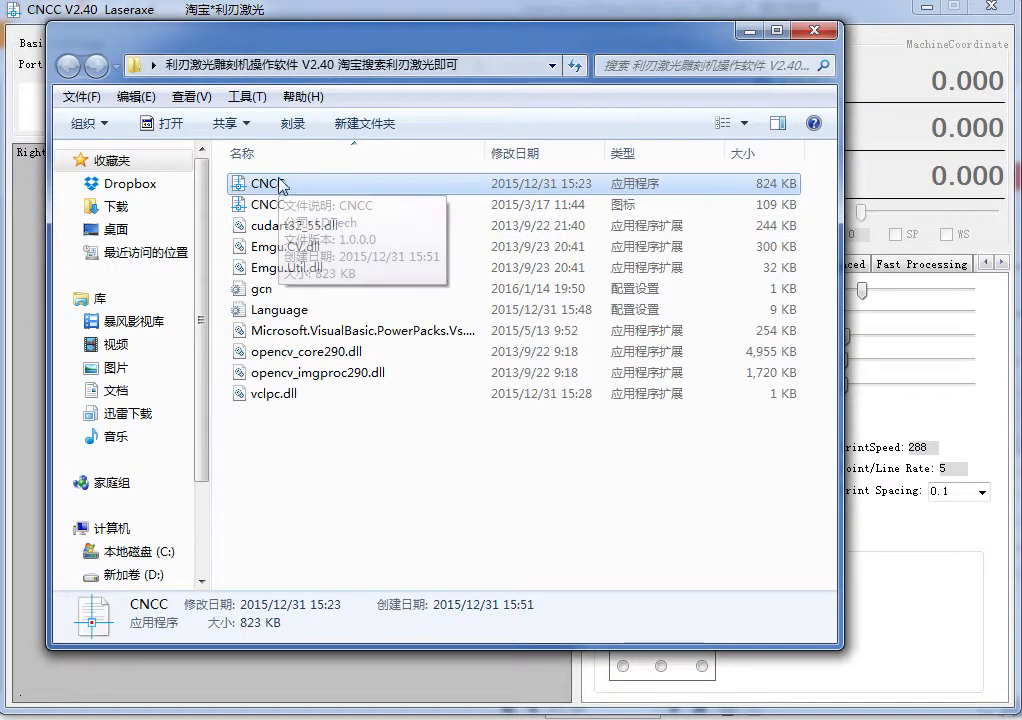
Return to CNCC V2.40 and connect automatically to the engraving machine on COM3
{"action": "left_click", "coordinate": [781, 719]}
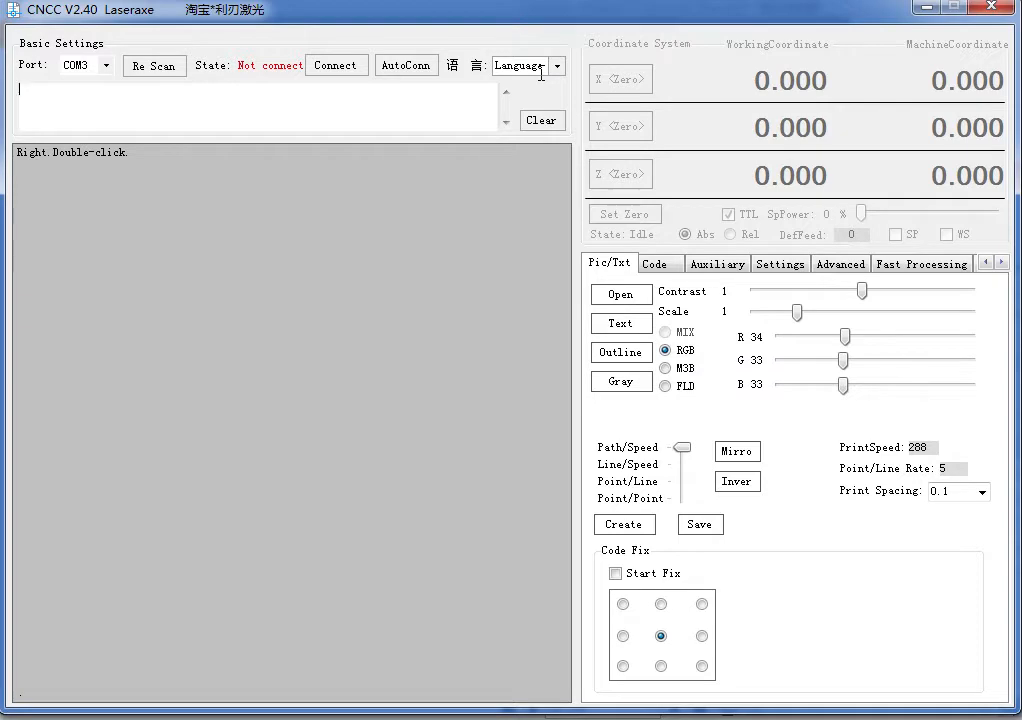
{"action": "left_click", "coordinate": [410, 66]}
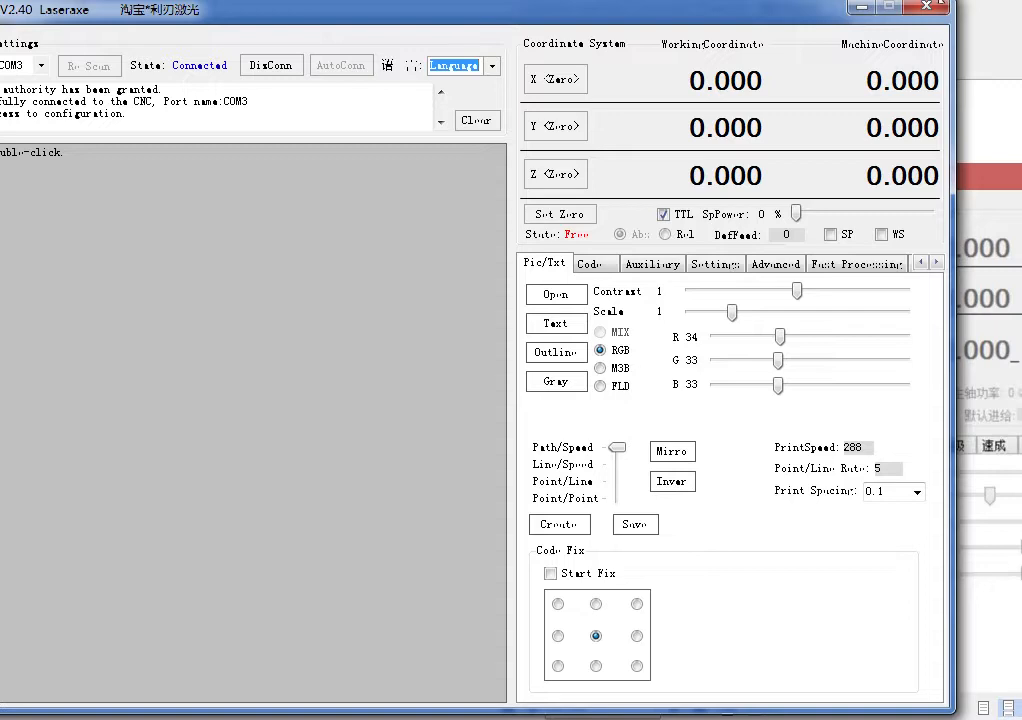
Examine the auxiliary laser adjustment and manual axis movement controls, and return to the picture and text settings
{"action": "left_click", "coordinate": [670, 265]}
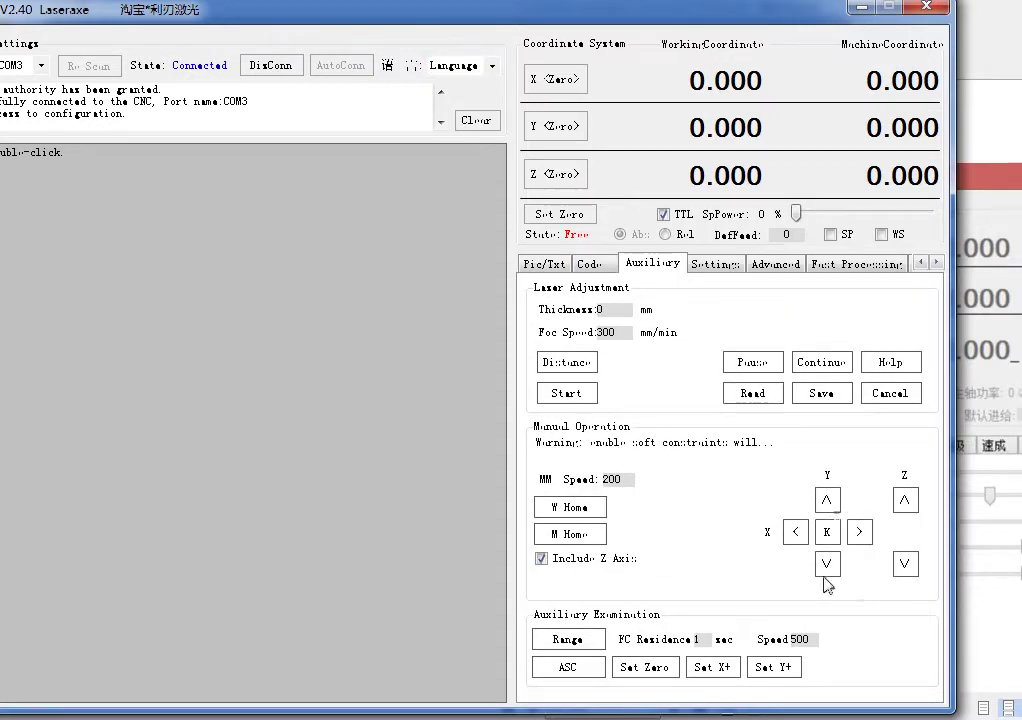
{"action": "mouse_move", "coordinate": [828, 530]}
{"action": "left_click", "coordinate": [549, 266]}
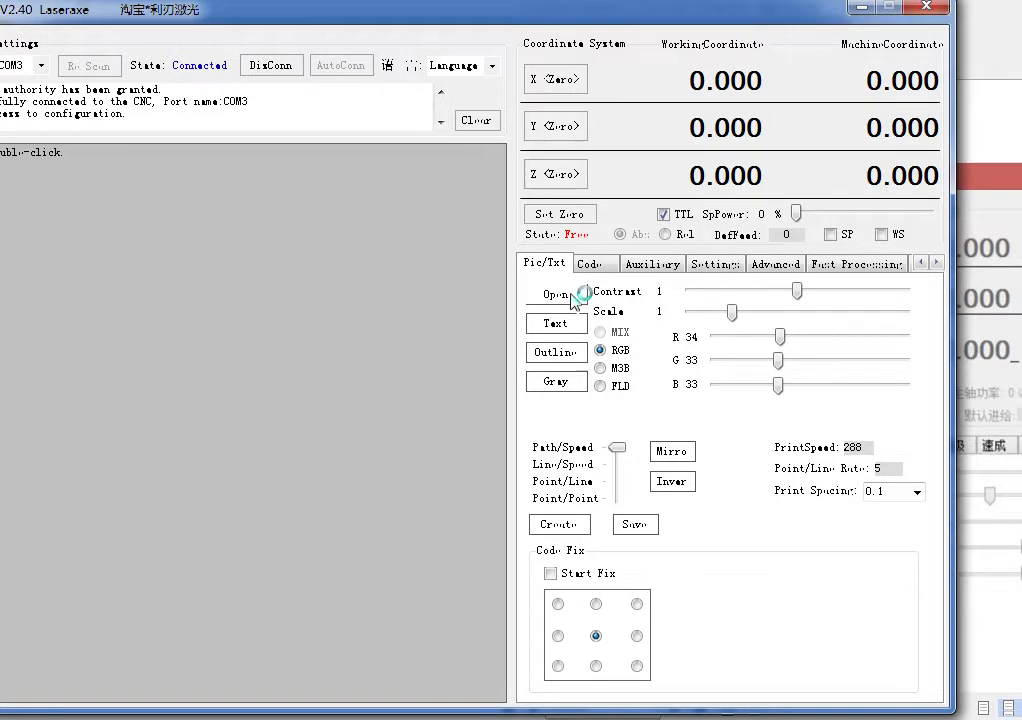
{"action": "left_click", "coordinate": [563, 299]}
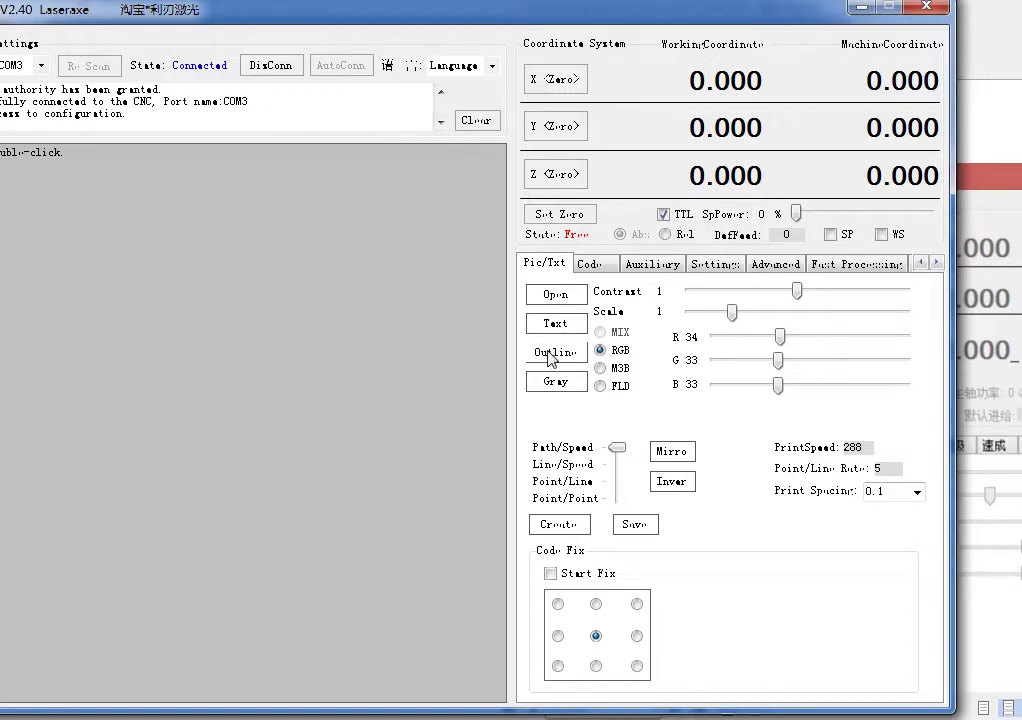
{"action": "mouse_move", "coordinate": [549, 353]}
{"action": "left_click", "coordinate": [677, 484]}
Open the picture named dog from the Pic folder for engraving
{"action": "left_click", "coordinate": [556, 296]}
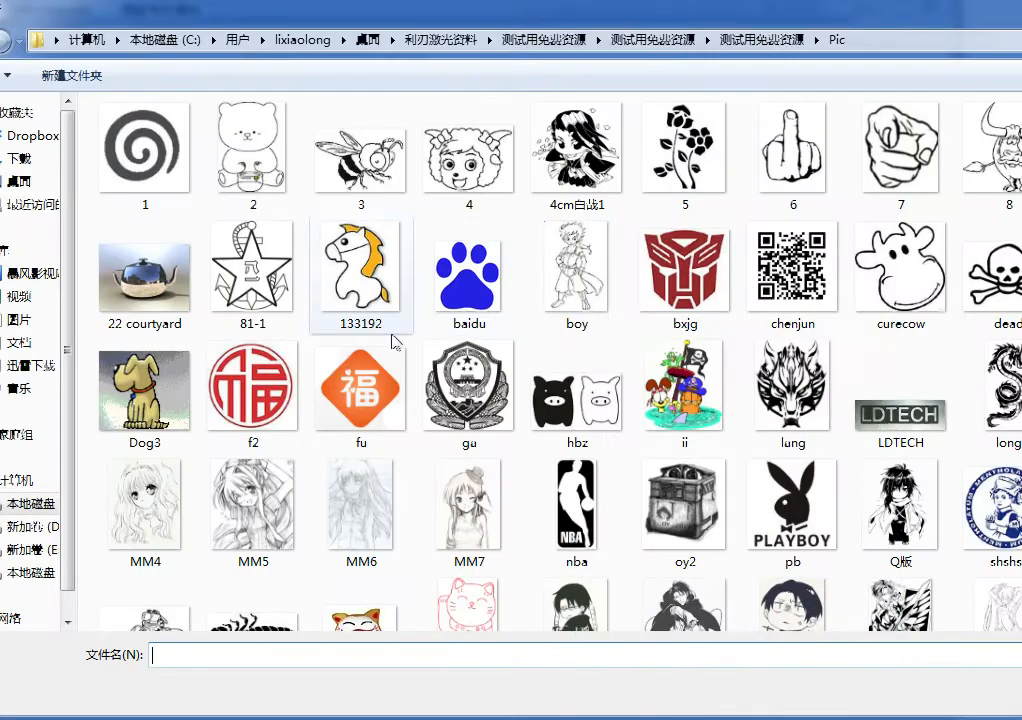
{"action": "type", "text": "dog"}
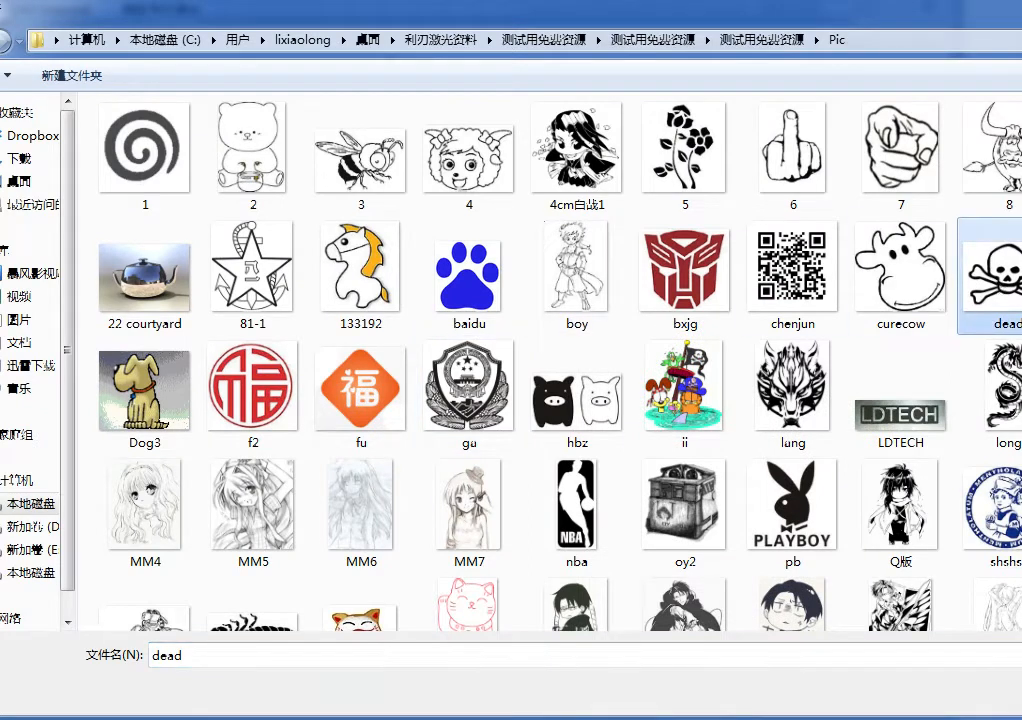
{"action": "left_click", "coordinate": [1004, 286]}
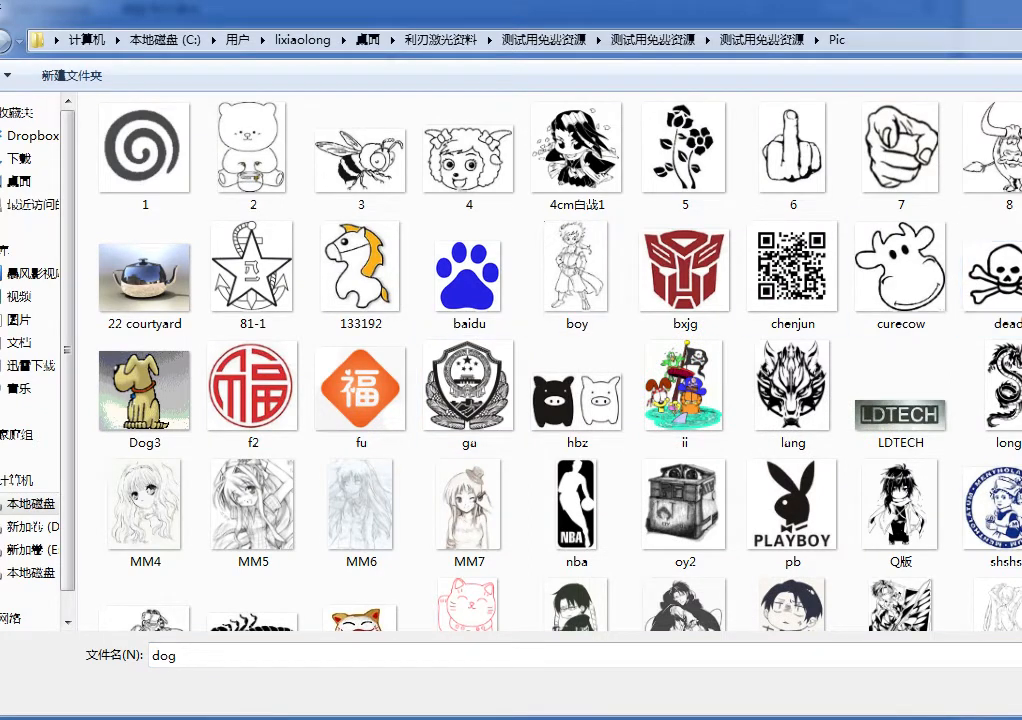
{"action": "key", "text": "Return"}
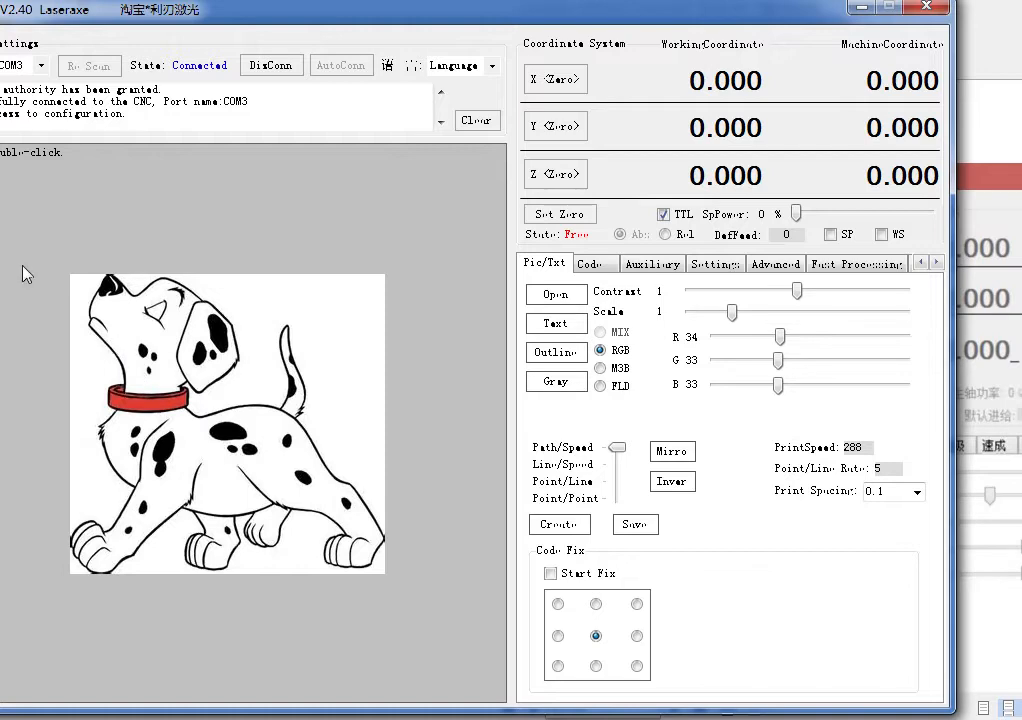
{"action": "left_click_drag", "start_coordinate": [140, 362], "coordinate": [127, 390]}
{"action": "left_click_drag", "start_coordinate": [313, 484], "coordinate": [354, 390]}
{"action": "left_click_drag", "start_coordinate": [240, 364], "coordinate": [210, 425]}
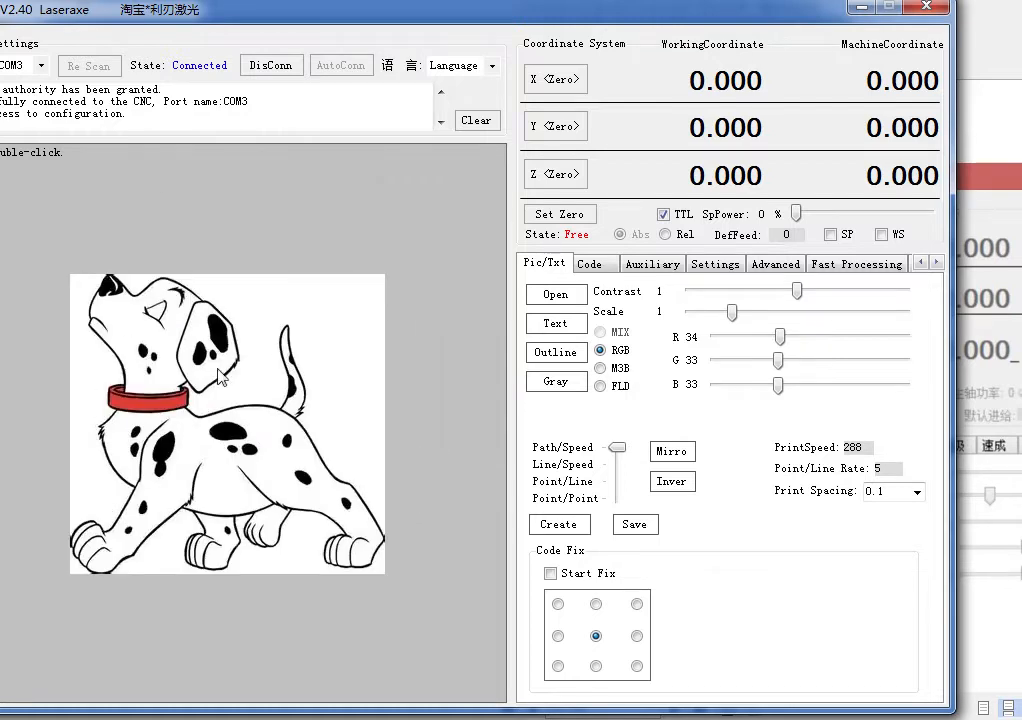
{"action": "left_click_drag", "start_coordinate": [261, 484], "coordinate": [184, 527]}
{"action": "left_click_drag", "start_coordinate": [201, 433], "coordinate": [212, 297]}
{"action": "double_click", "coordinate": [222, 298]}
Alternate the dog picture between its outline and gray conversions, finishing with the gray version using the RGB method
{"action": "mouse_move", "coordinate": [553, 360]}
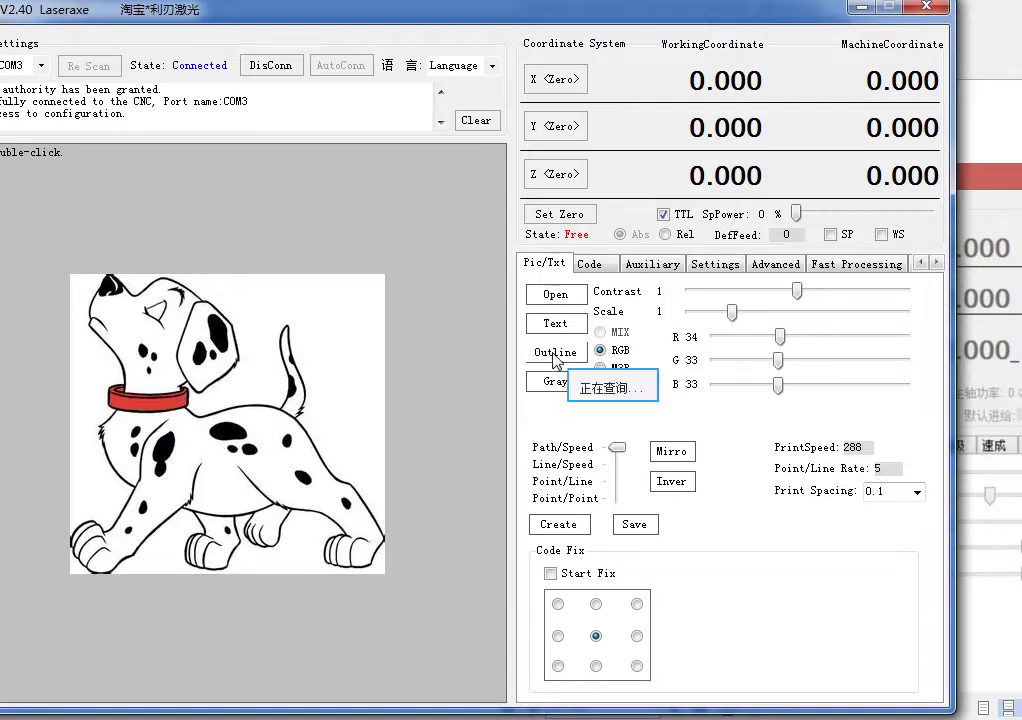
{"action": "left_click", "coordinate": [553, 353]}
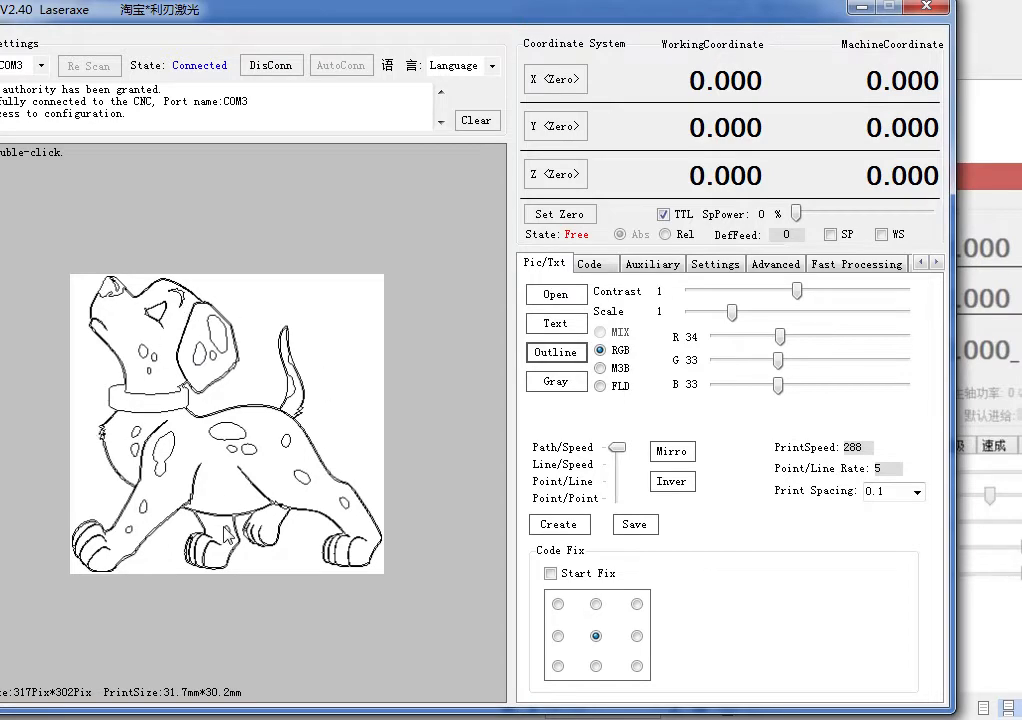
{"action": "left_click", "coordinate": [550, 384]}
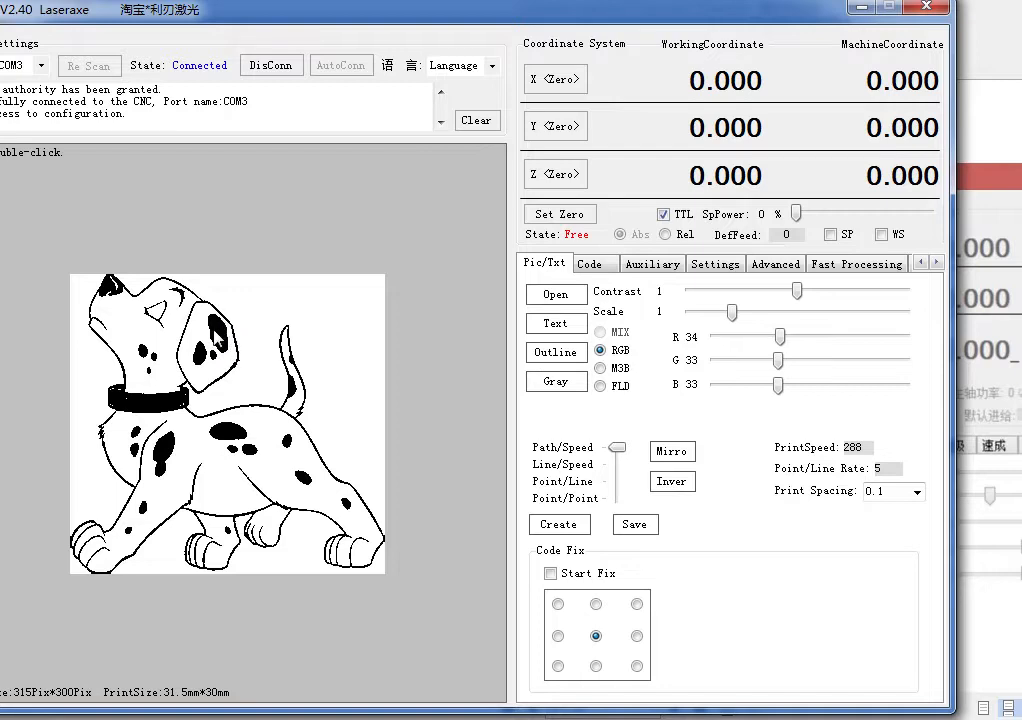
{"action": "left_click", "coordinate": [545, 356]}
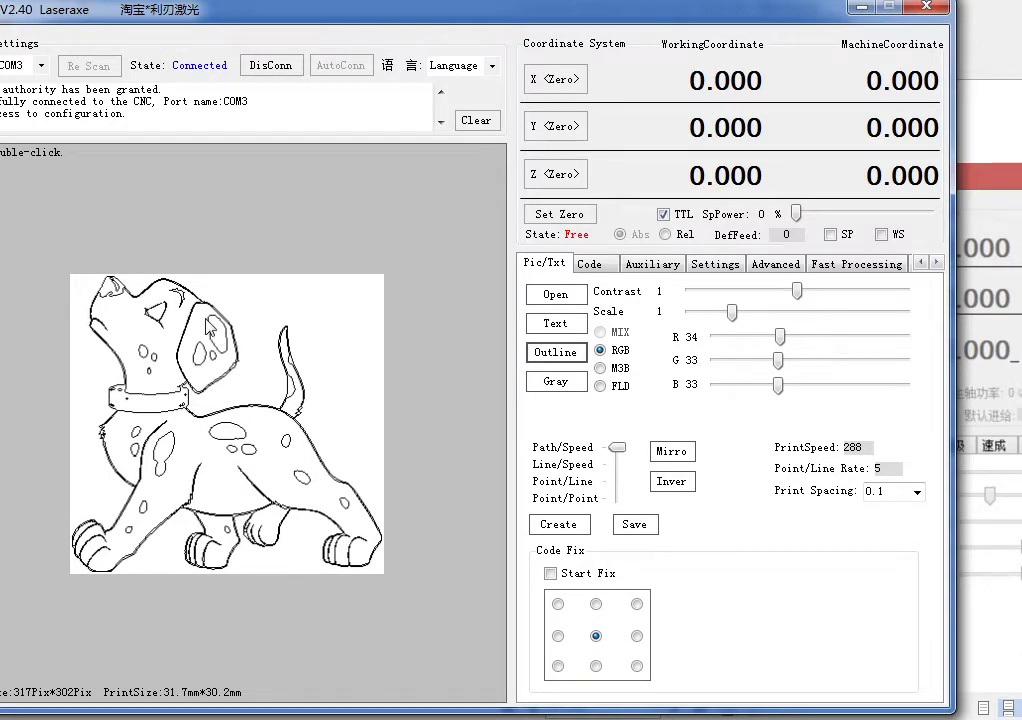
{"action": "left_click", "coordinate": [556, 381]}
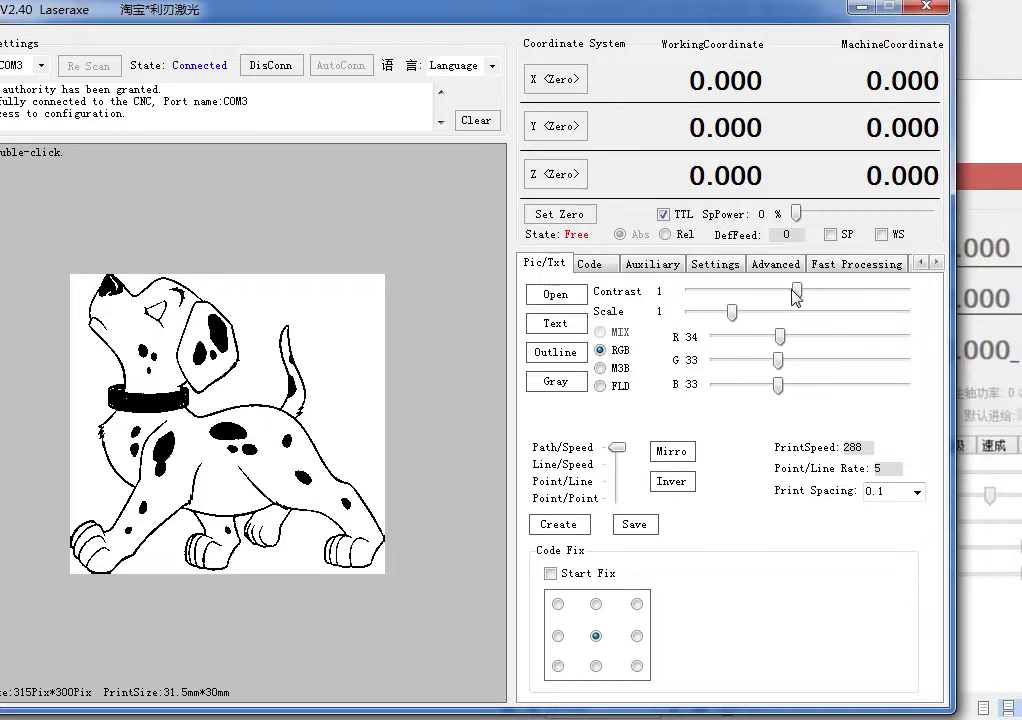
Try the gray conversion of the dog picture at contrast values of 0.82, 1.82 and 2
{"action": "left_click_drag", "start_coordinate": [797, 288], "coordinate": [777, 290]}
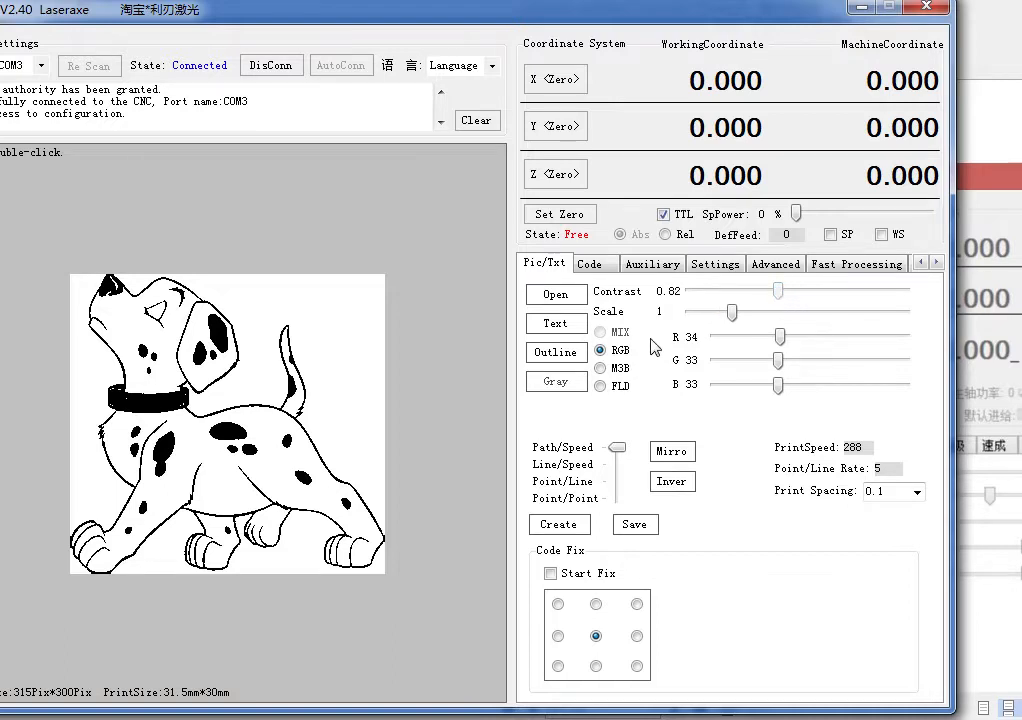
{"action": "left_click", "coordinate": [554, 385]}
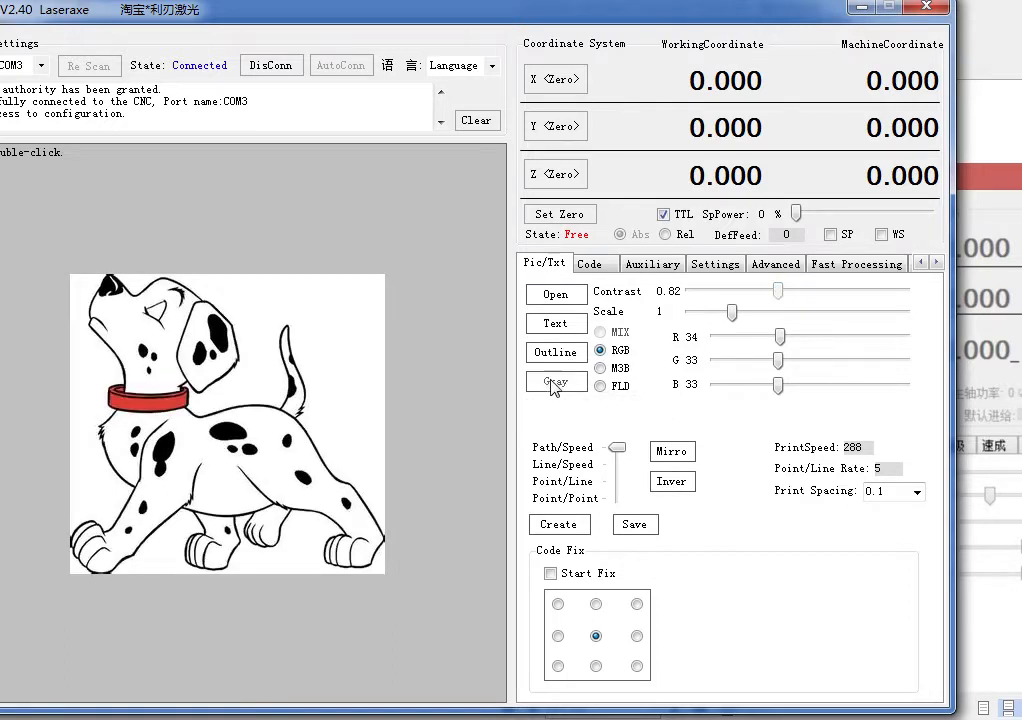
{"action": "left_click_drag", "start_coordinate": [777, 291], "coordinate": [886, 292]}
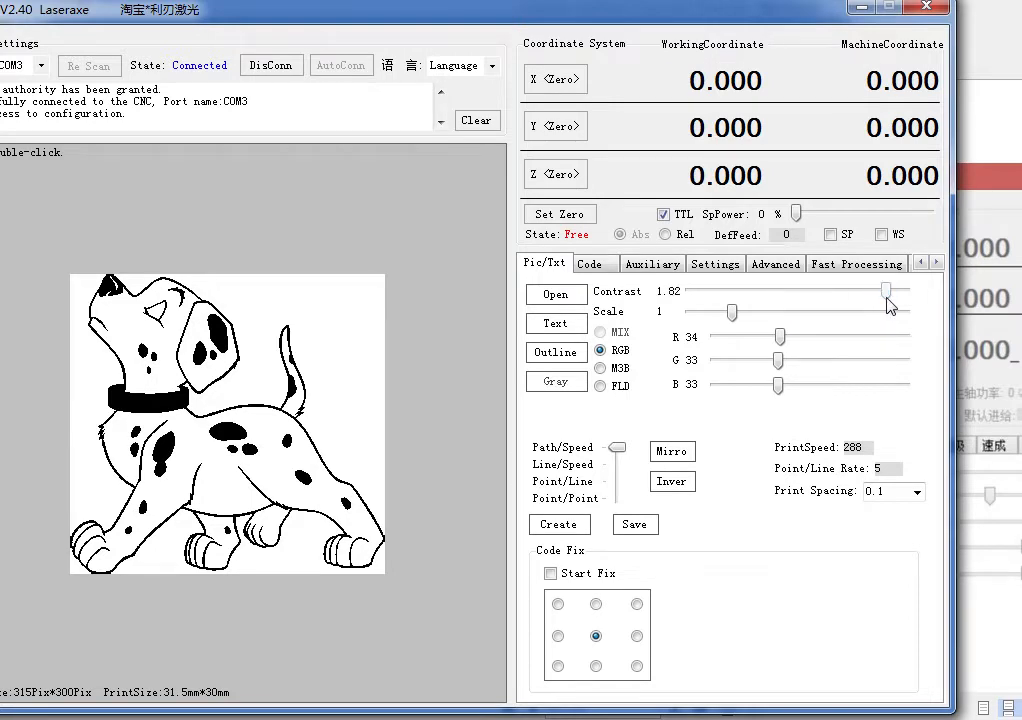
{"action": "left_click", "coordinate": [558, 384]}
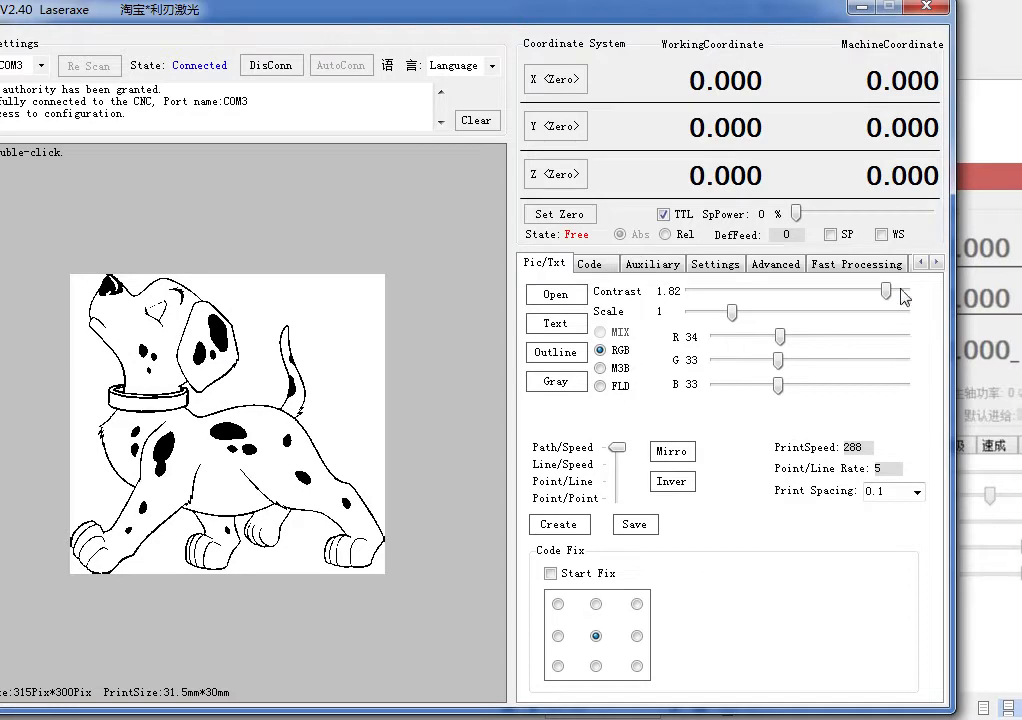
{"action": "left_click", "coordinate": [584, 384]}
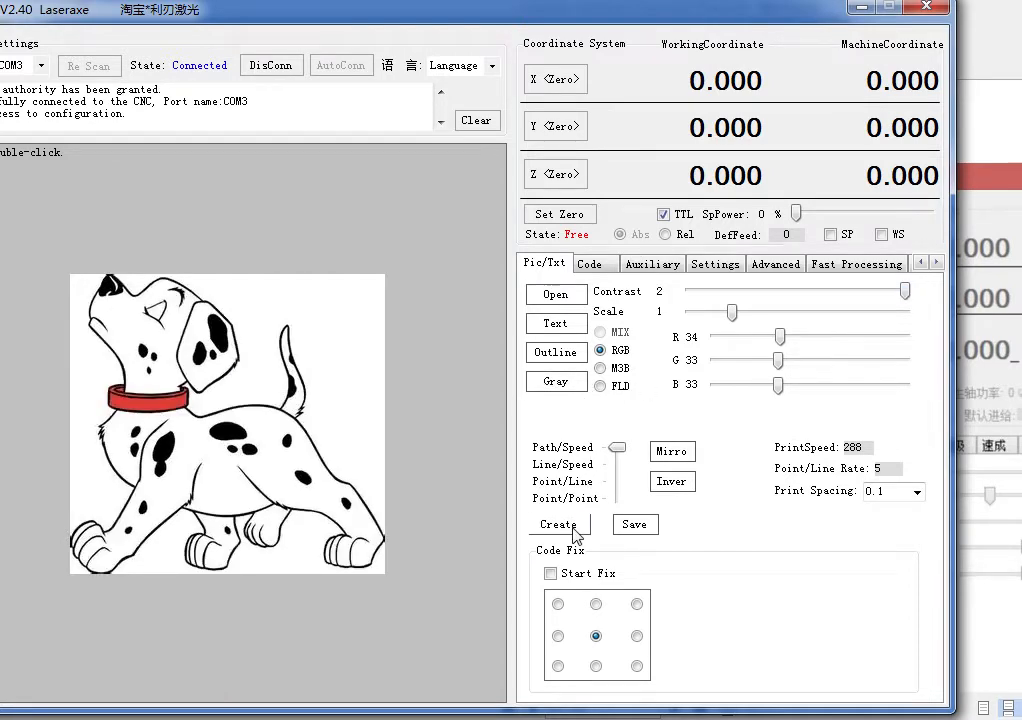
{"action": "left_click", "coordinate": [566, 387]}
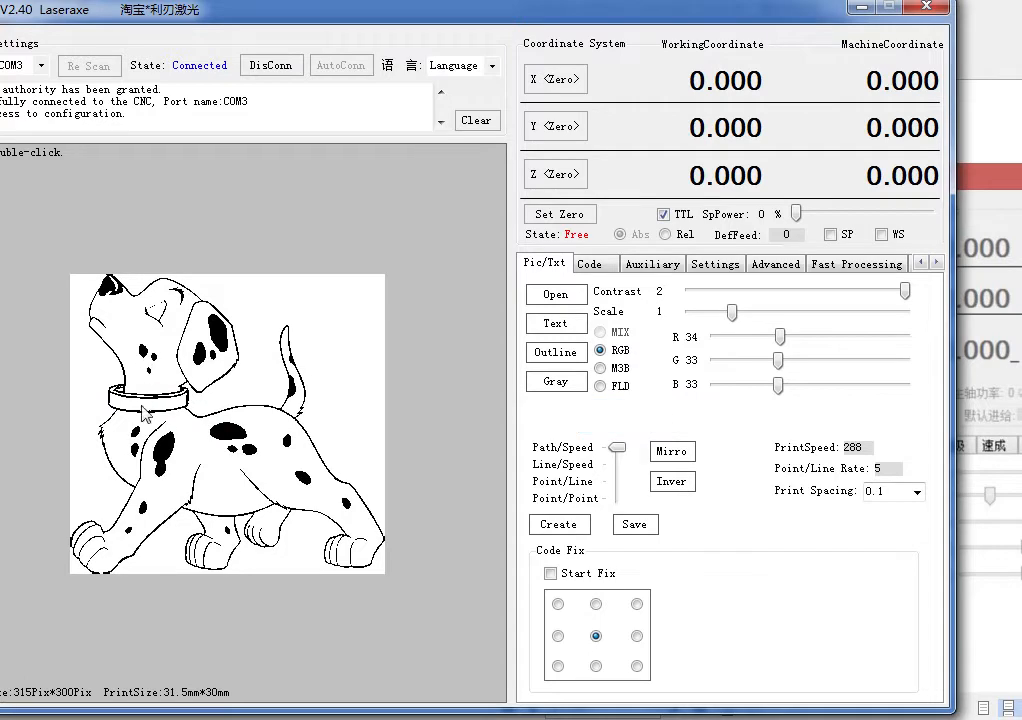
Try the gray conversion of the dog picture at low contrast values of 0.01, 0.37 and 0.82
{"action": "left_click_drag", "start_coordinate": [905, 291], "coordinate": [672, 291]}
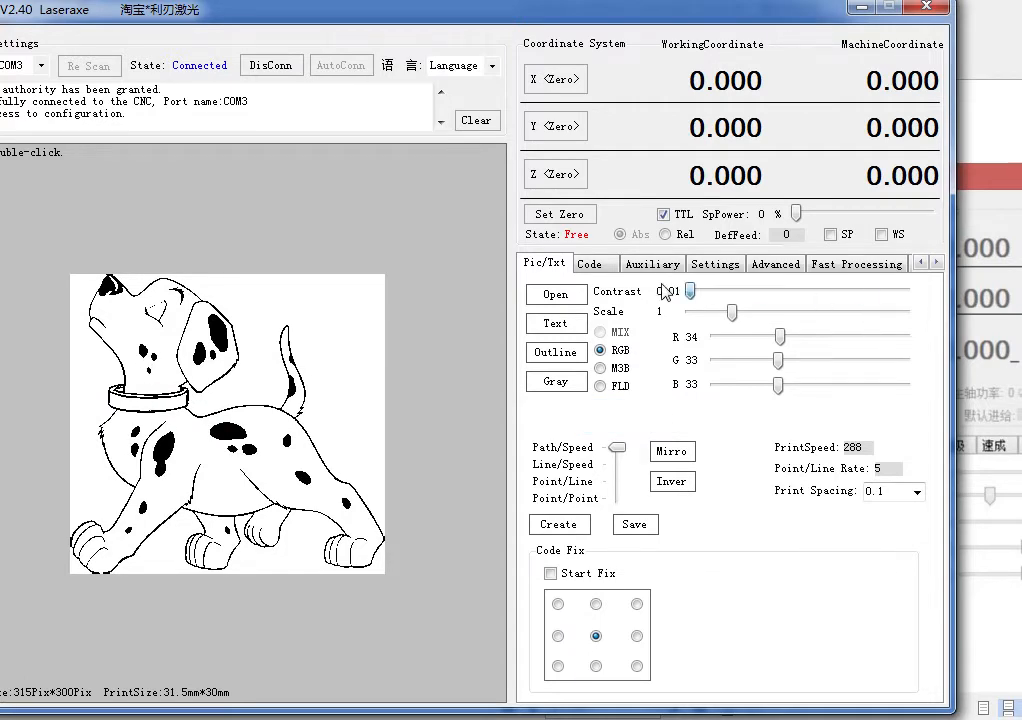
{"action": "left_click", "coordinate": [576, 524]}
{"action": "left_click", "coordinate": [558, 385]}
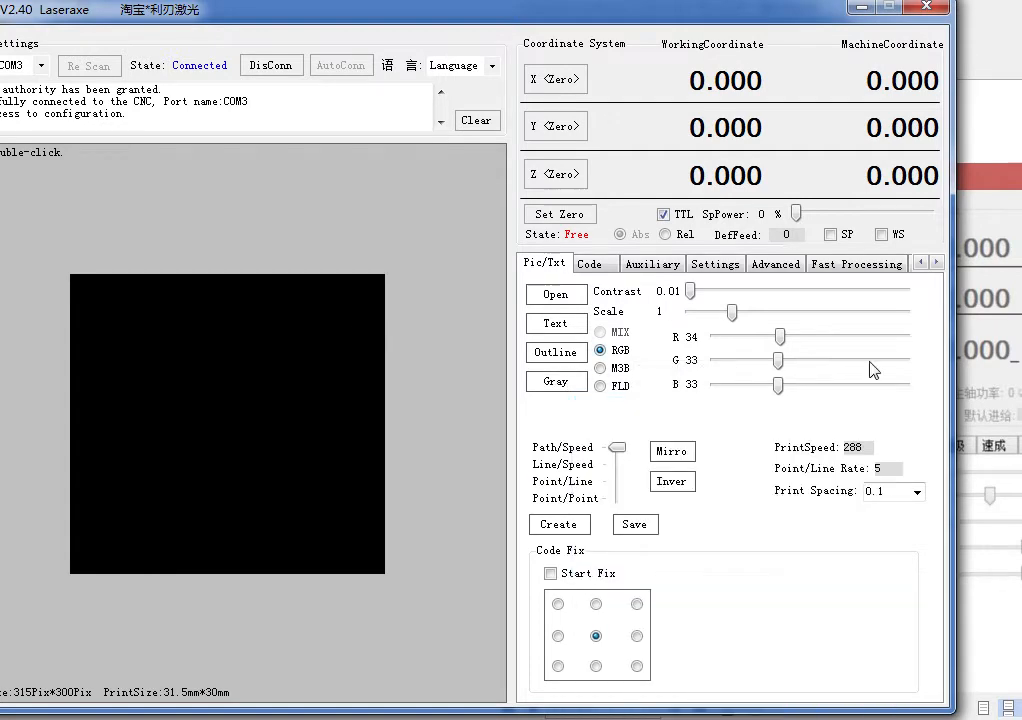
{"action": "left_click_drag", "start_coordinate": [690, 292], "coordinate": [733, 297]}
{"action": "left_click", "coordinate": [583, 524]}
{"action": "left_click", "coordinate": [570, 382]}
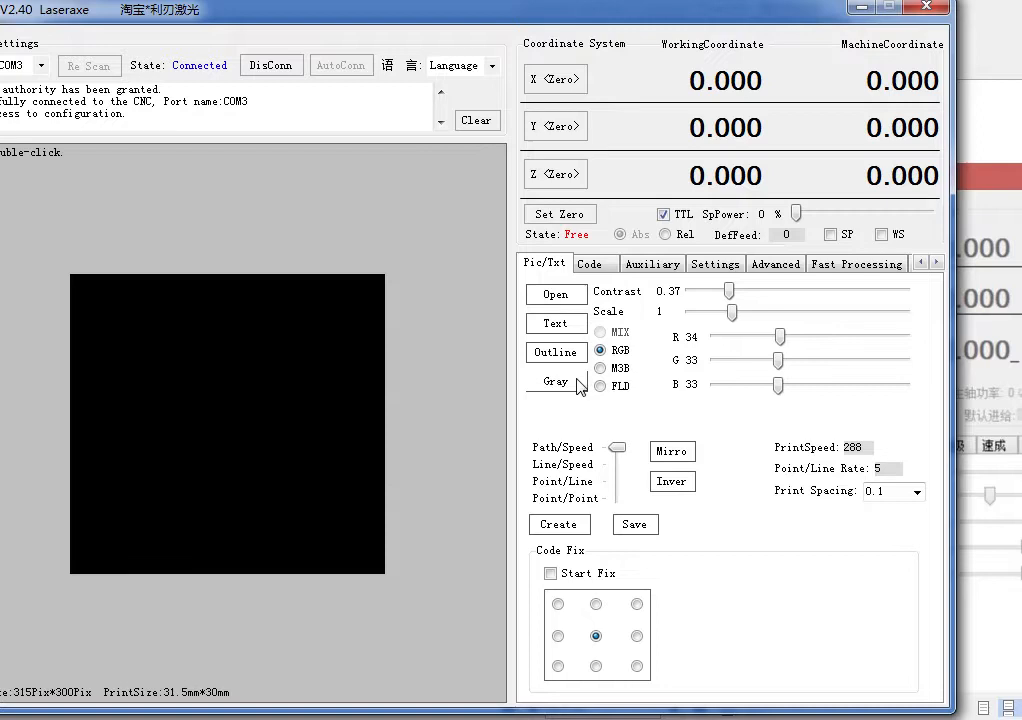
{"action": "left_click_drag", "start_coordinate": [729, 291], "coordinate": [778, 291]}
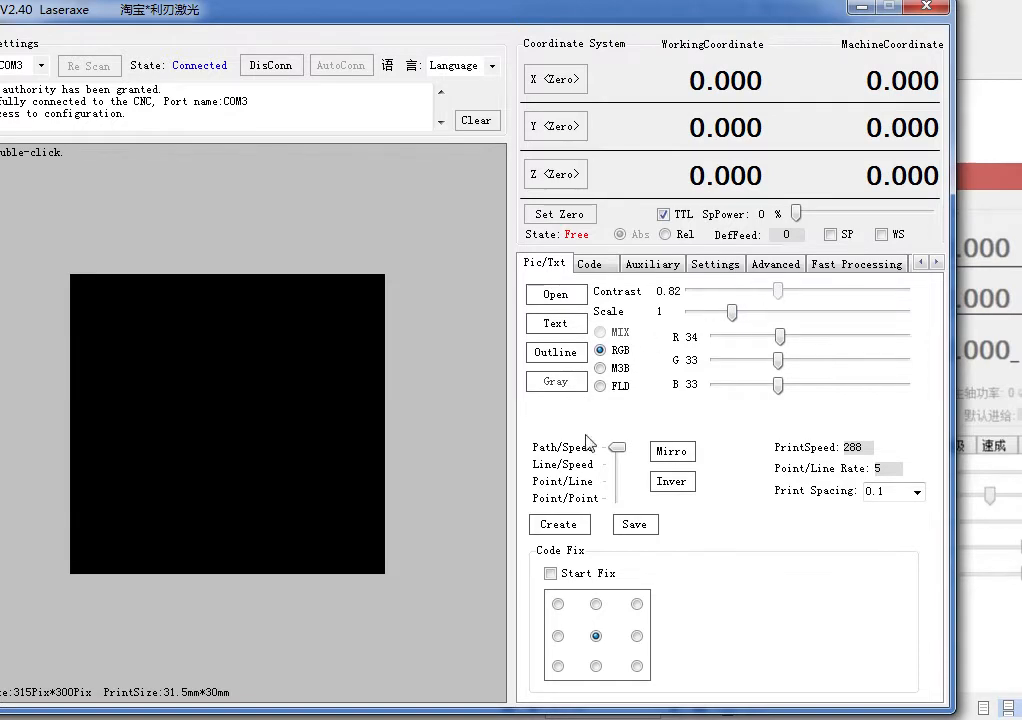
{"action": "left_click", "coordinate": [562, 383]}
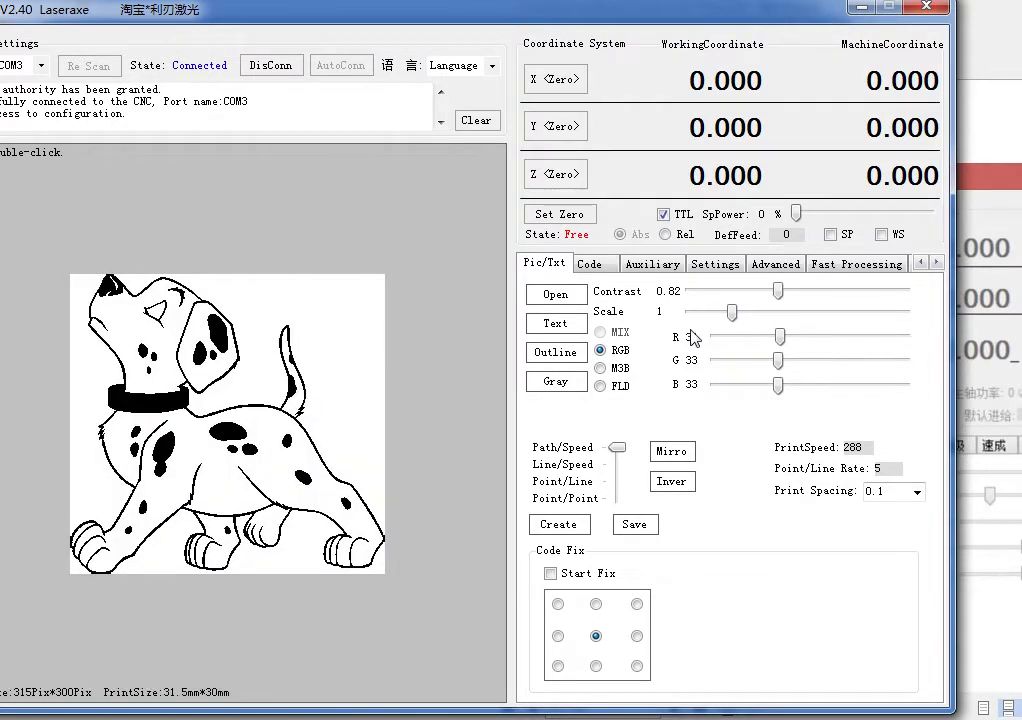
Lower the contrast gradually through 0.66, 0.55, 0.5 and 0.46, applying the gray conversion at each value
{"action": "left_click_drag", "start_coordinate": [778, 292], "coordinate": [762, 292]}
{"action": "left_click", "coordinate": [557, 381]}
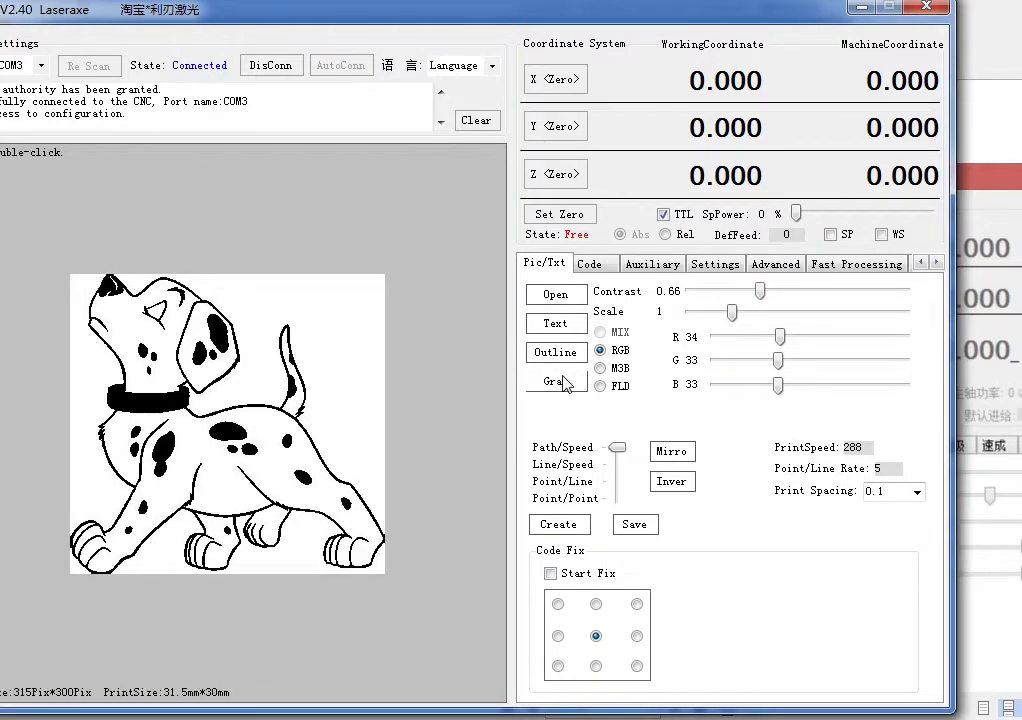
{"action": "left_click_drag", "start_coordinate": [760, 291], "coordinate": [748, 292]}
{"action": "left_click", "coordinate": [575, 384]}
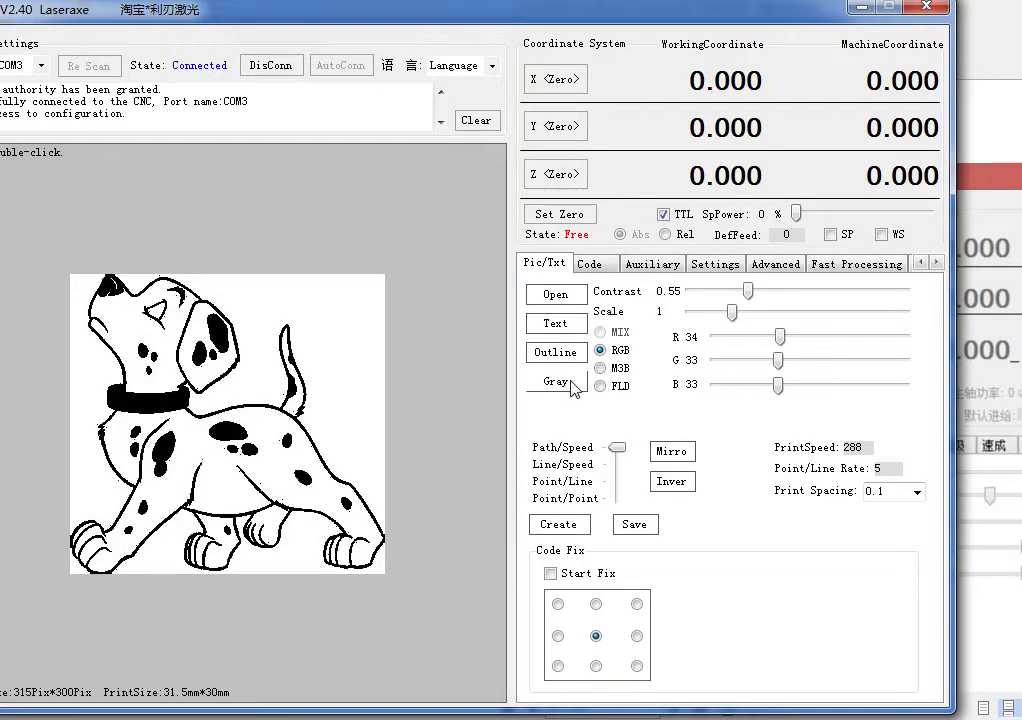
{"action": "left_click_drag", "start_coordinate": [753, 292], "coordinate": [740, 292]}
{"action": "left_click", "coordinate": [576, 384]}
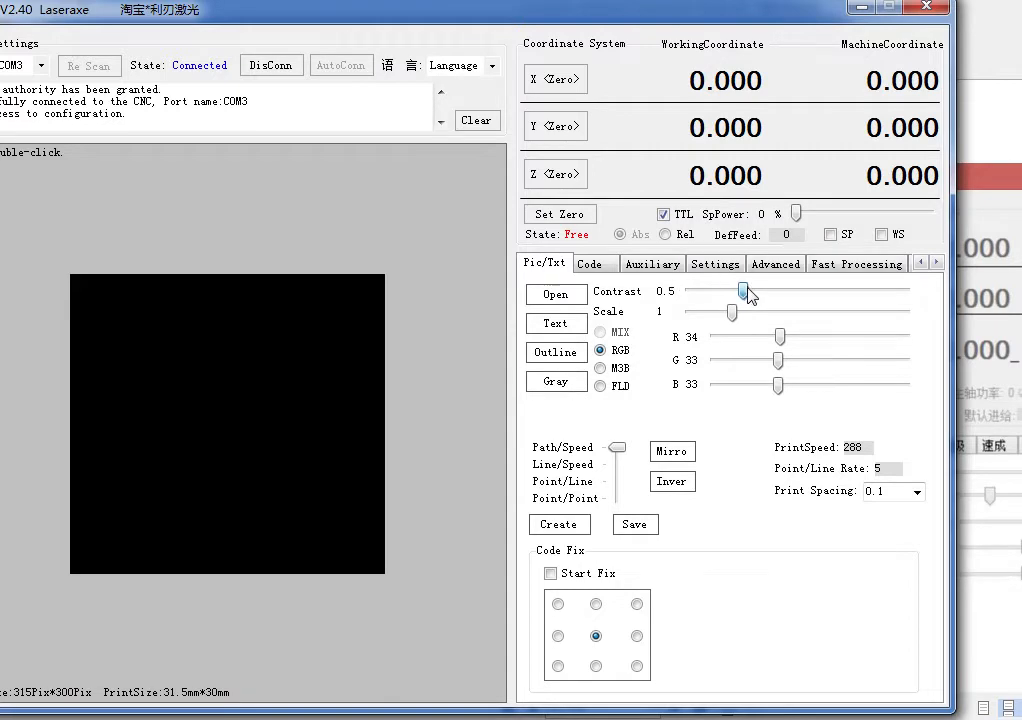
{"action": "left_click", "coordinate": [566, 386]}
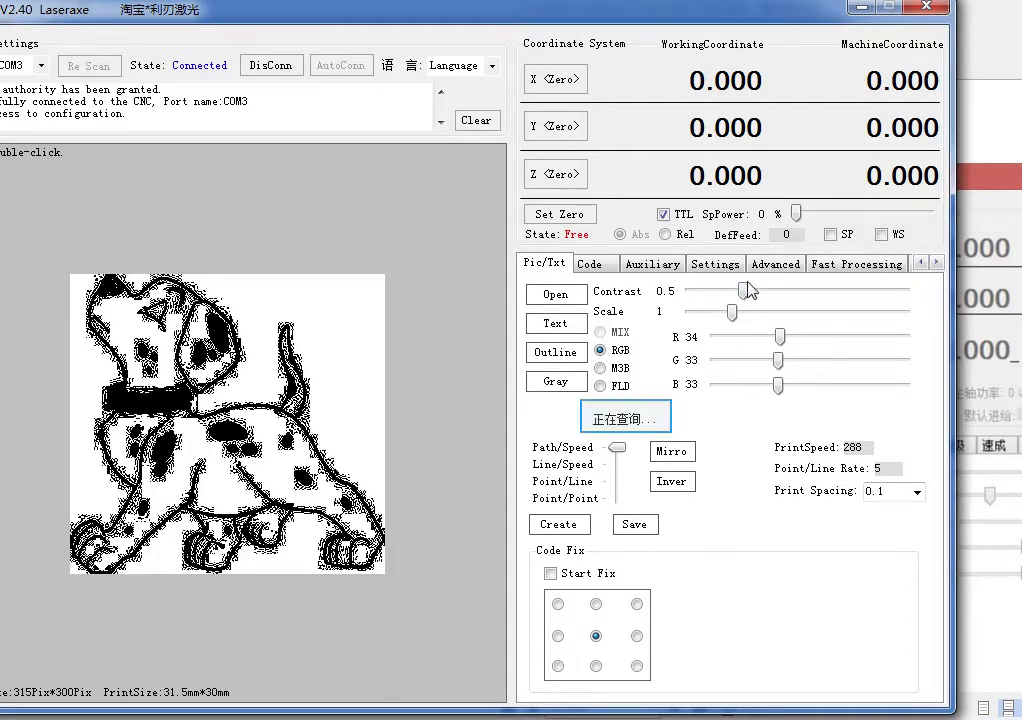
{"action": "left_click_drag", "start_coordinate": [749, 290], "coordinate": [744, 291]}
{"action": "left_click", "coordinate": [575, 384]}
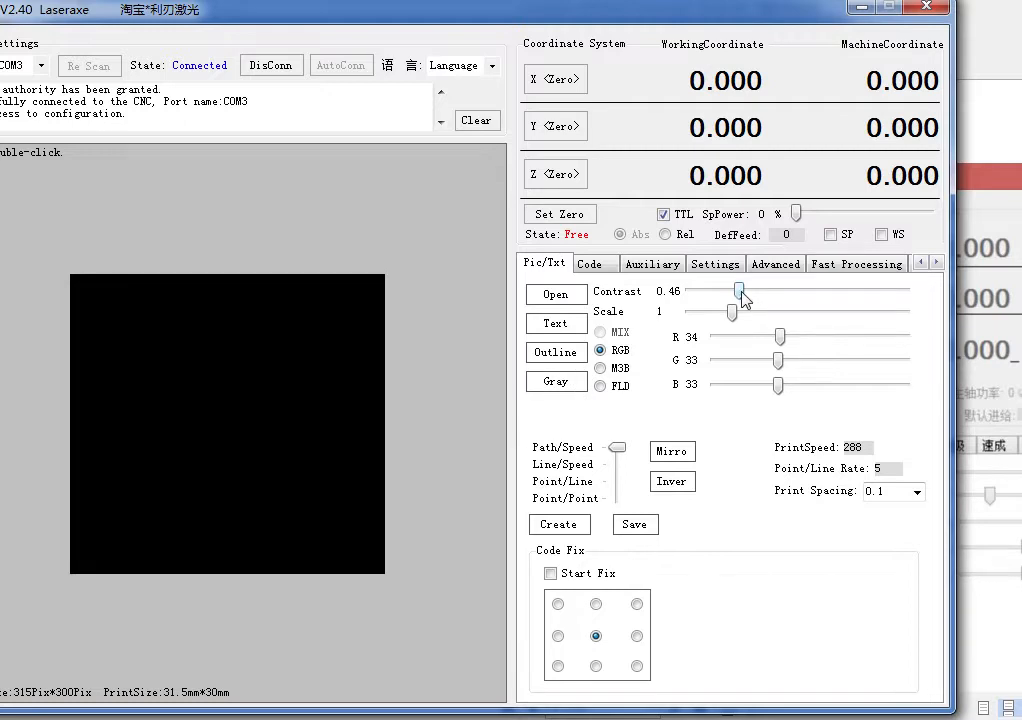
Set the picture's contrast to 1 and its scale to 1.02
{"action": "left_click_drag", "start_coordinate": [741, 290], "coordinate": [798, 299]}
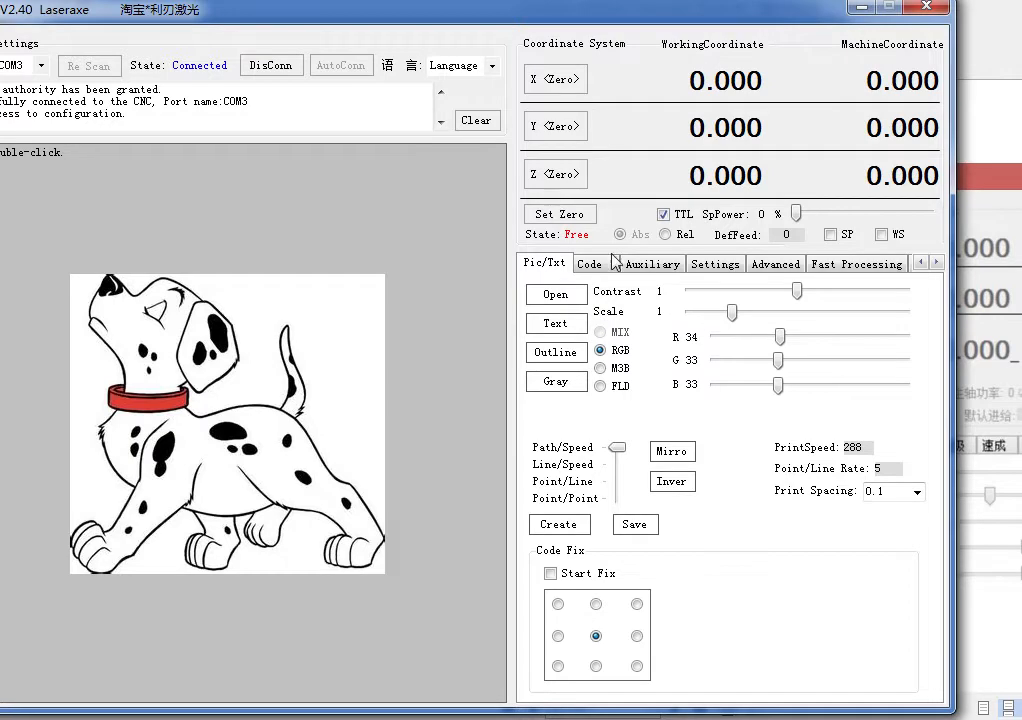
{"action": "mouse_move", "coordinate": [733, 320]}
{"action": "left_mouse_down"}
{"action": "mouse_move", "coordinate": [718, 315]}
{"action": "mouse_move", "coordinate": [797, 318]}
{"action": "mouse_move", "coordinate": [742, 323]}
{"action": "mouse_move", "coordinate": [731, 318]}
{"action": "mouse_move", "coordinate": [738, 313]}
{"action": "left_mouse_up"}
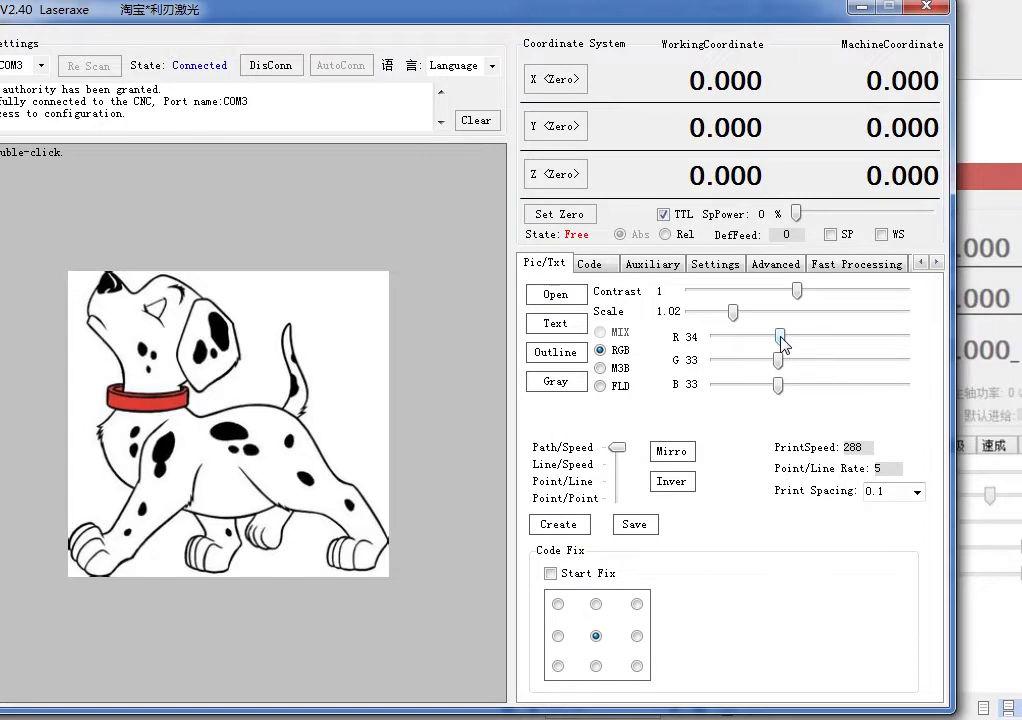
Set the RGB weights of the gray conversion to R 42, G 26 and B 32
{"action": "left_click_drag", "start_coordinate": [782, 342], "coordinate": [806, 386]}
{"action": "left_click_drag", "start_coordinate": [750, 358], "coordinate": [787, 338]}
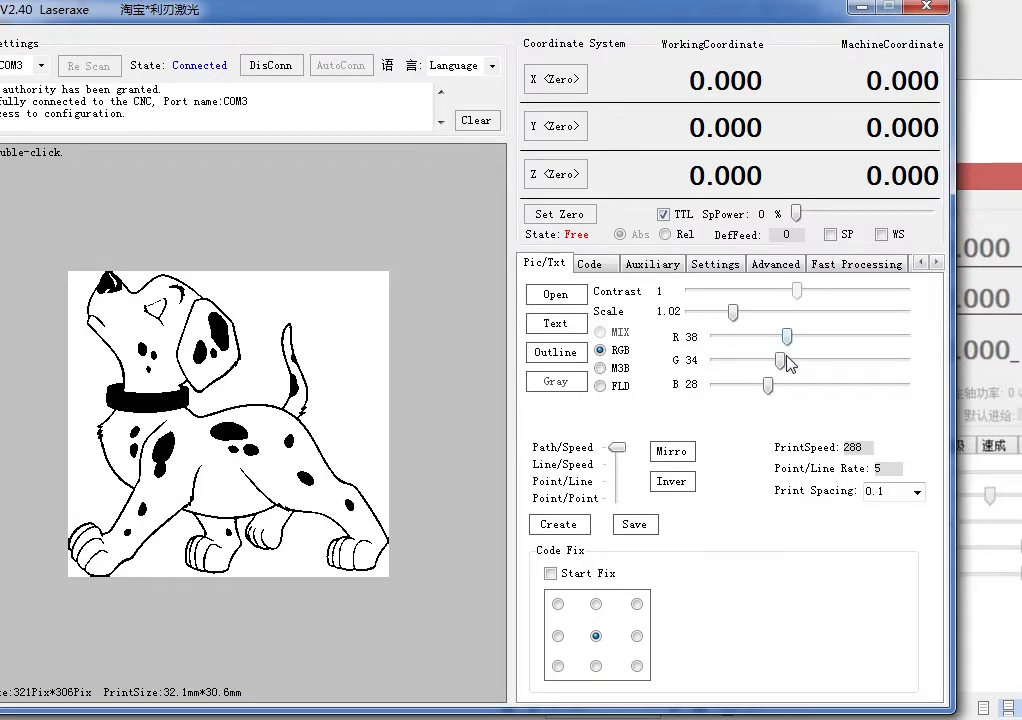
{"action": "left_click_drag", "start_coordinate": [771, 386], "coordinate": [785, 387]}
{"action": "left_click_drag", "start_coordinate": [781, 340], "coordinate": [796, 340]}
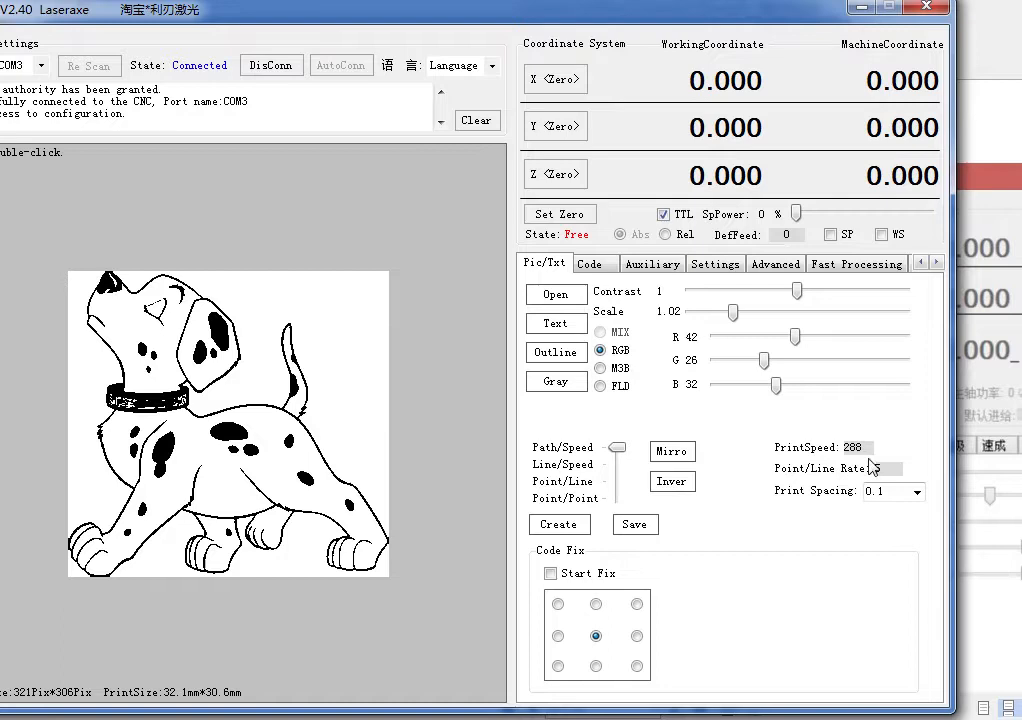
Change the print speed, trying 150 before settling on 200
{"action": "left_click_drag", "start_coordinate": [869, 448], "coordinate": [847, 449]}
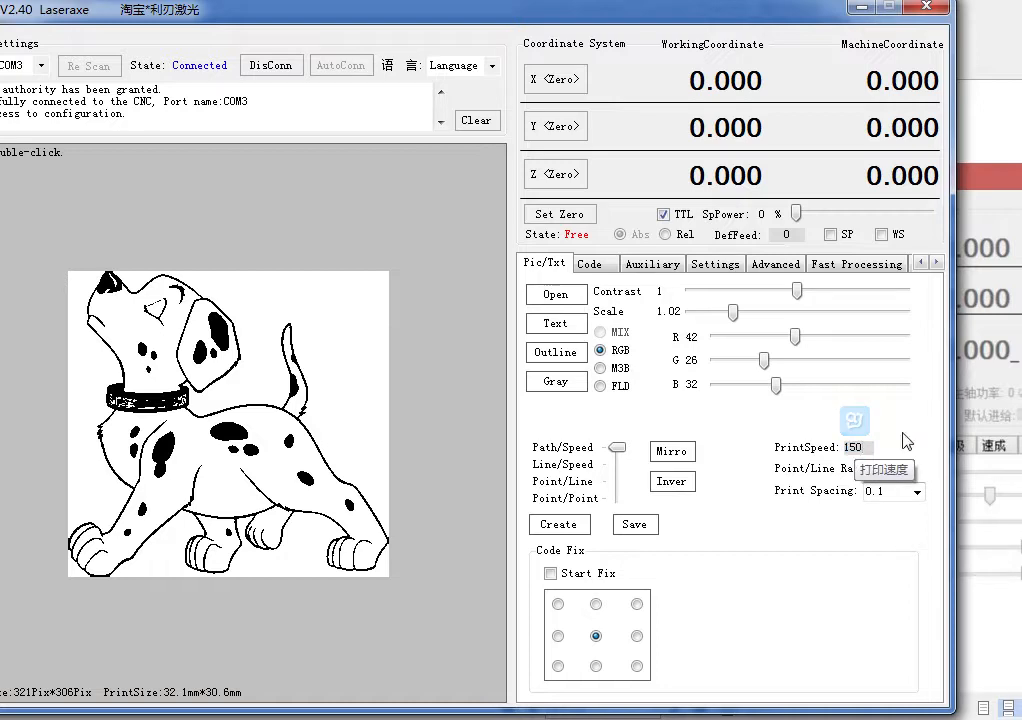
{"action": "double_click", "coordinate": [860, 448]}
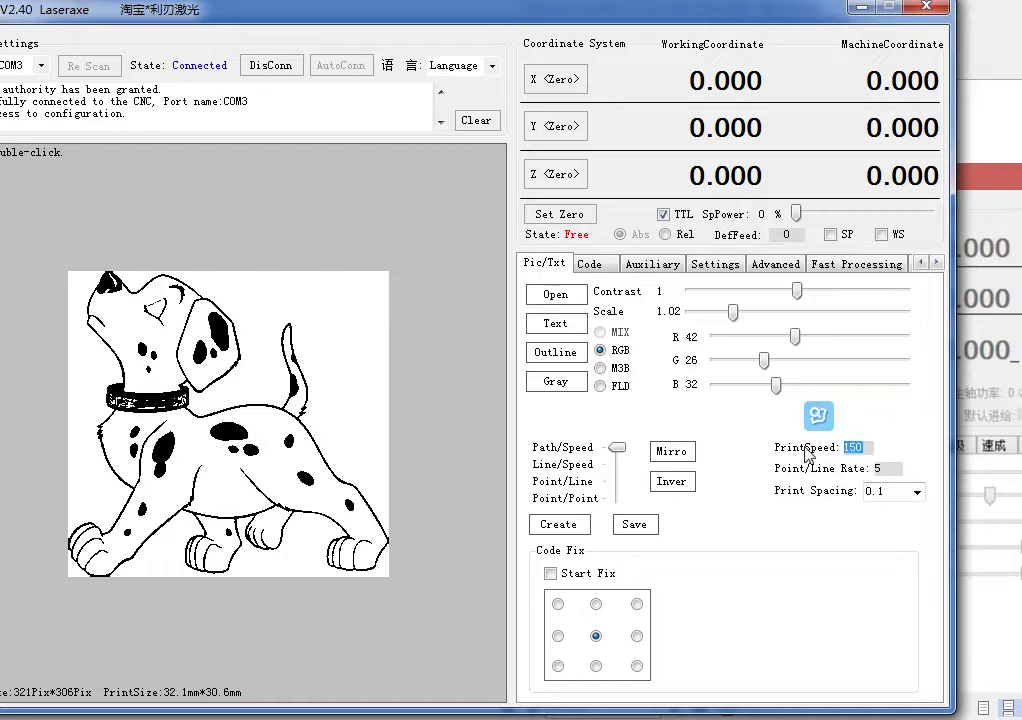
{"action": "type", "text": "200"}
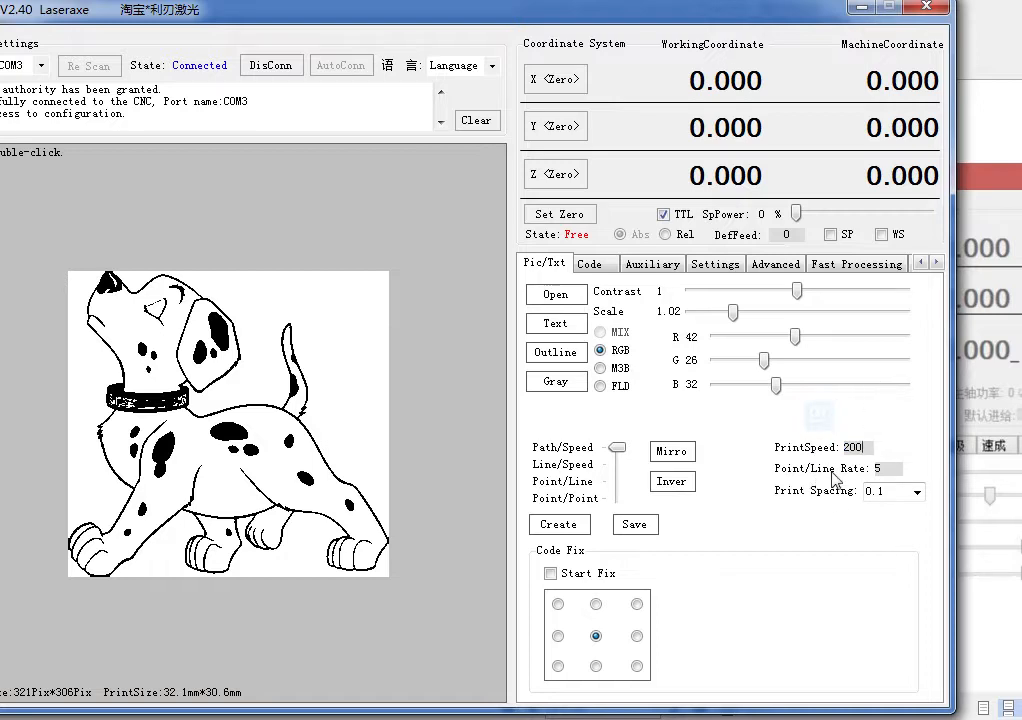
{"action": "left_click", "coordinate": [887, 469]}
Mirror the dog picture repeatedly, finishing in its original orientation
{"action": "left_click", "coordinate": [676, 450]}
{"action": "mouse_move", "coordinate": [678, 457]}
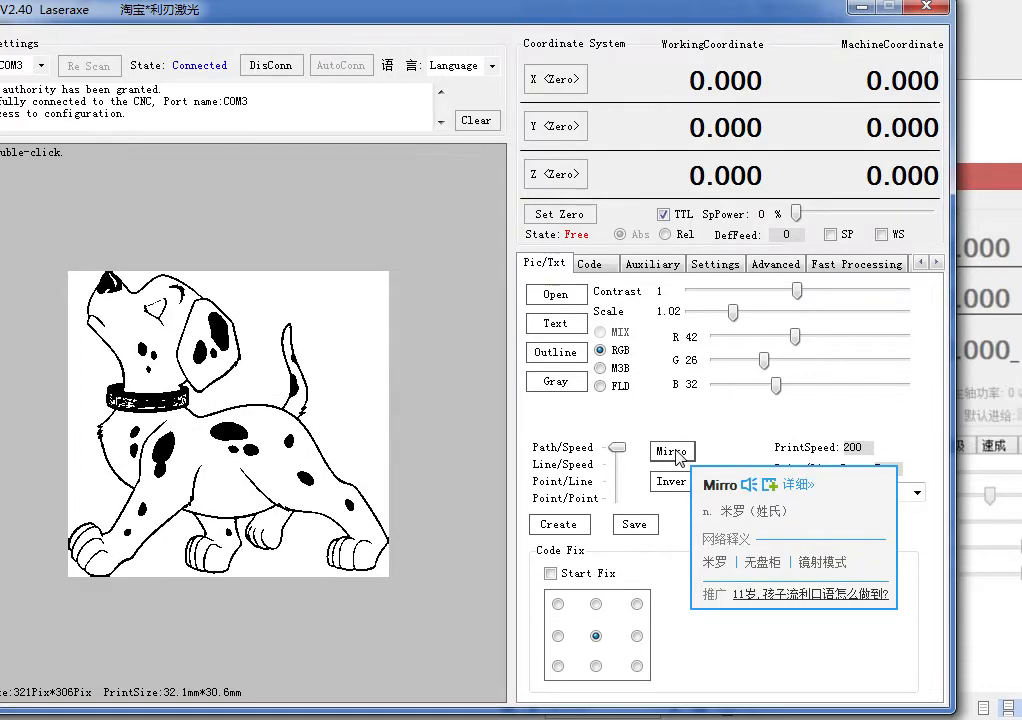
{"action": "left_click", "coordinate": [678, 453]}
{"action": "left_click", "coordinate": [678, 453]}
{"action": "left_click", "coordinate": [678, 453]}
{"action": "left_click", "coordinate": [678, 453]}
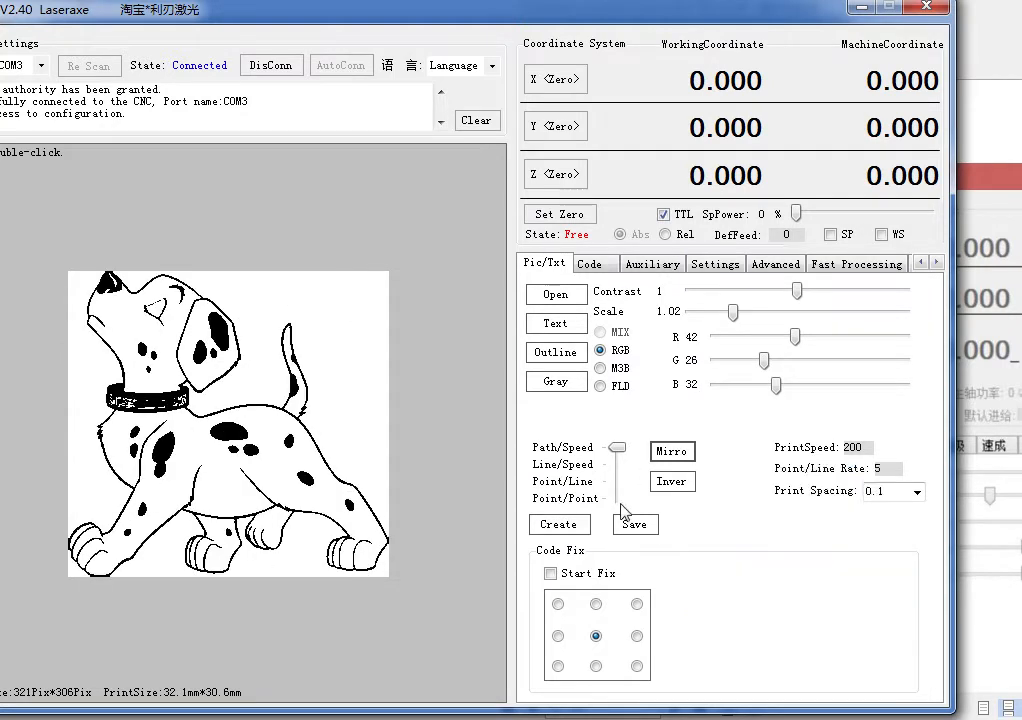
Invert the dog picture's black and white repeatedly, finishing with the black lines on white
{"action": "left_click", "coordinate": [672, 483]}
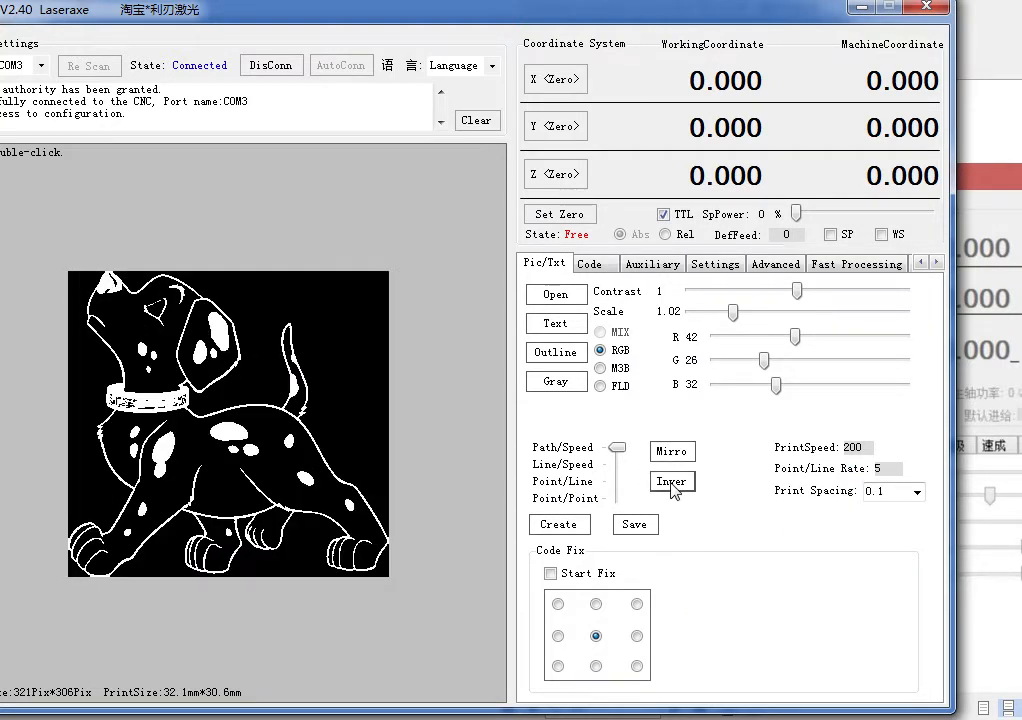
{"action": "left_click", "coordinate": [672, 483]}
{"action": "left_click", "coordinate": [672, 483]}
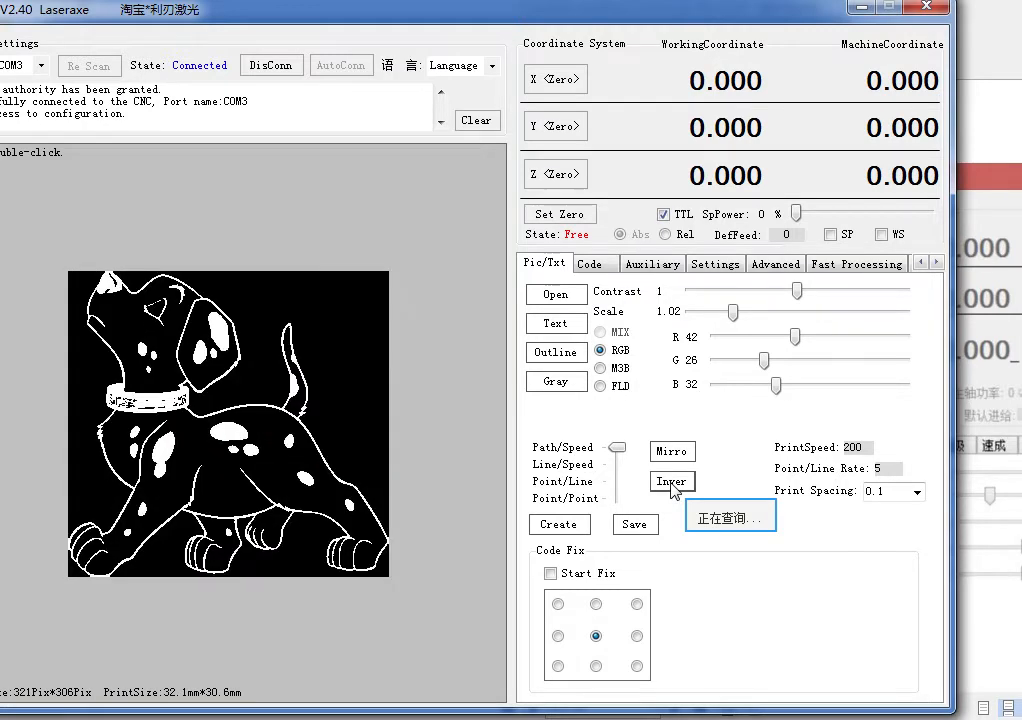
{"action": "left_click", "coordinate": [672, 483]}
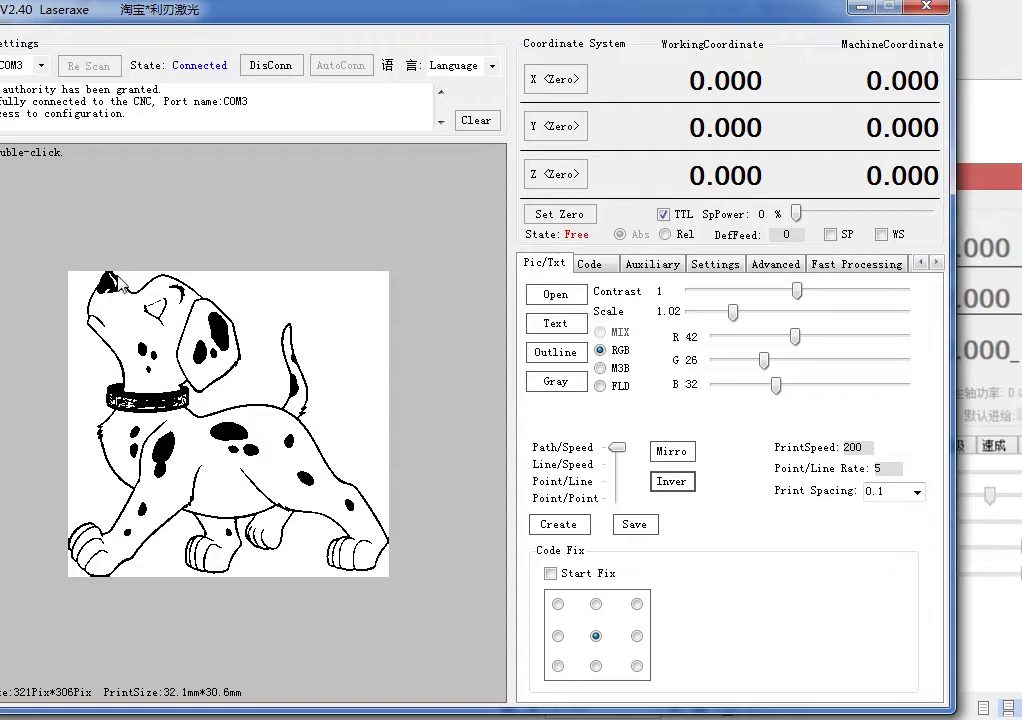
{"action": "left_click", "coordinate": [671, 482]}
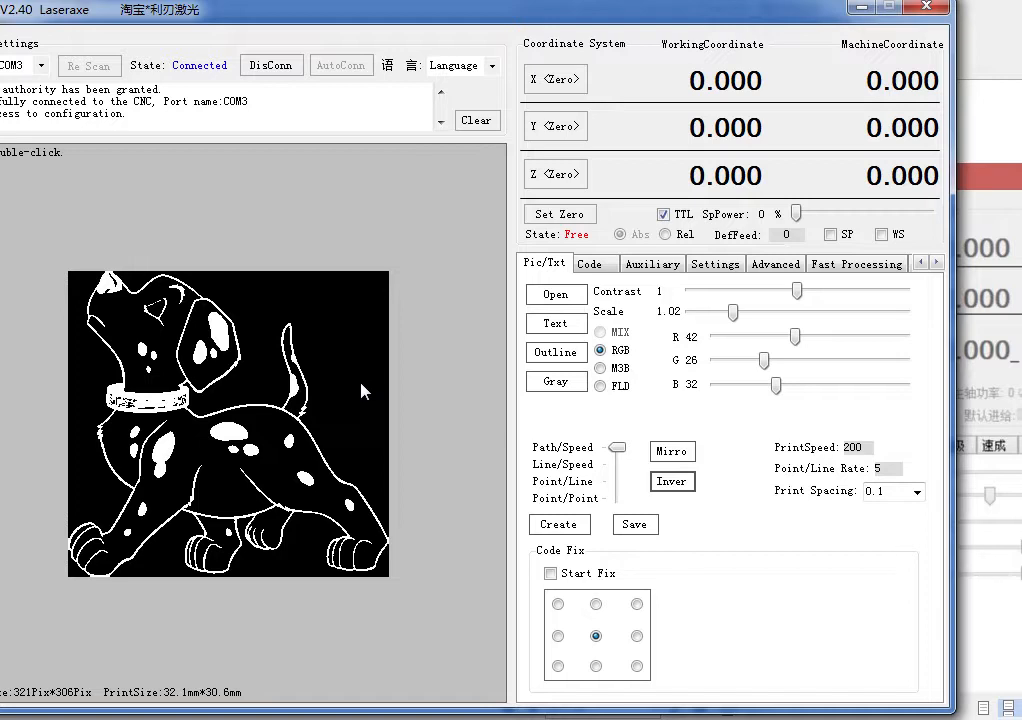
{"action": "left_click", "coordinate": [684, 490]}
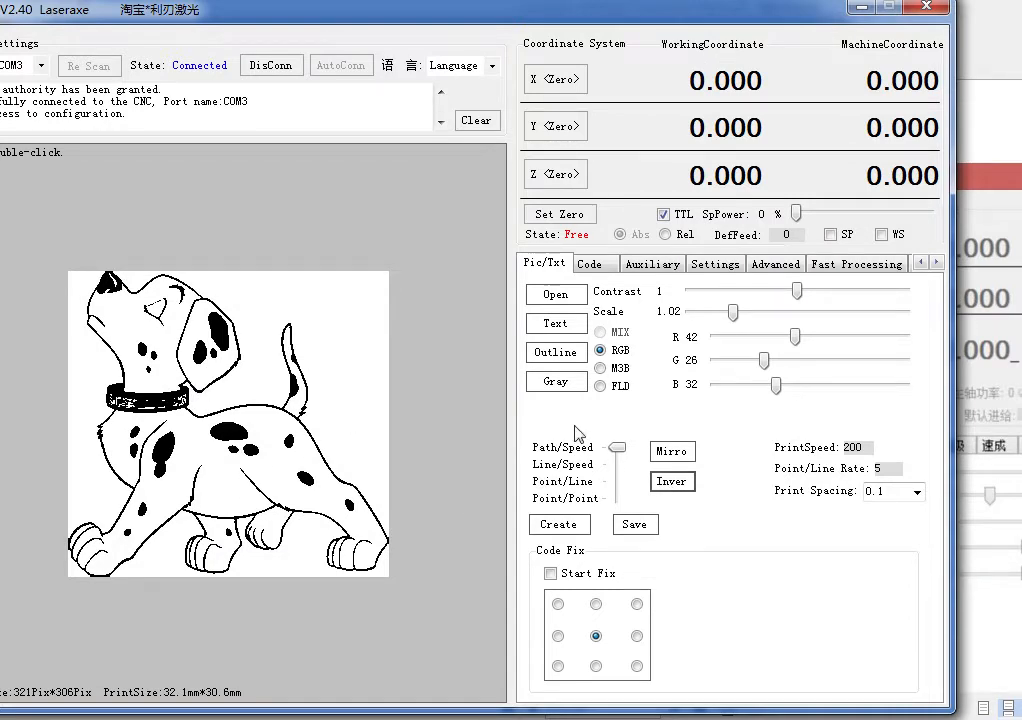
Switch the picture from the outline conversion back to gray and create the engraving code from it
{"action": "left_click", "coordinate": [552, 352]}
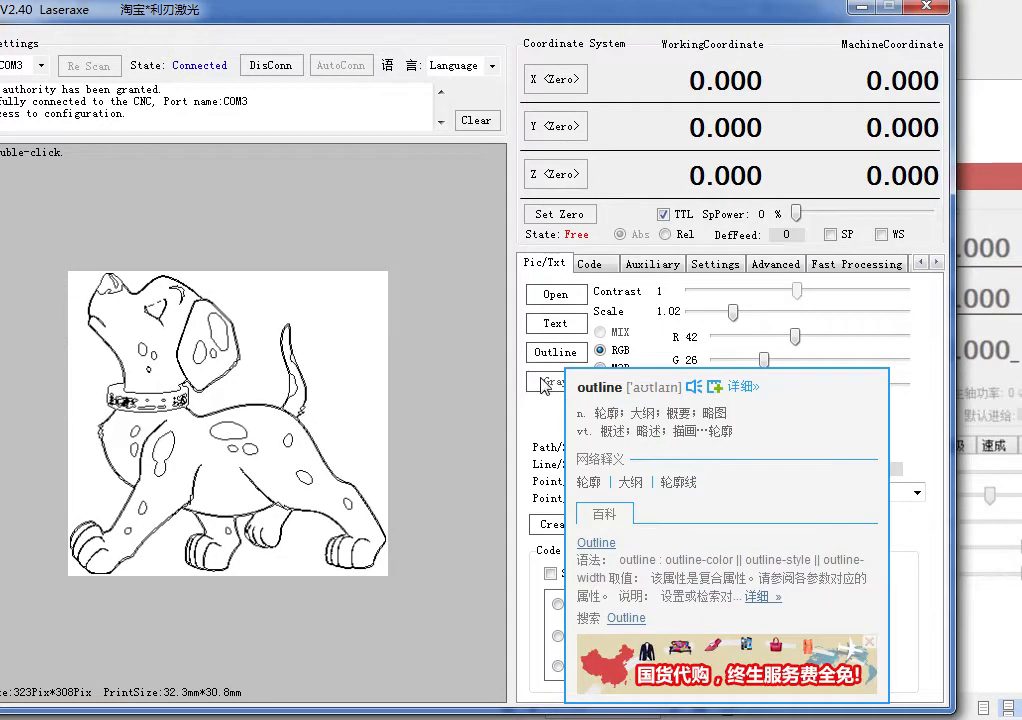
{"action": "left_click", "coordinate": [543, 382]}
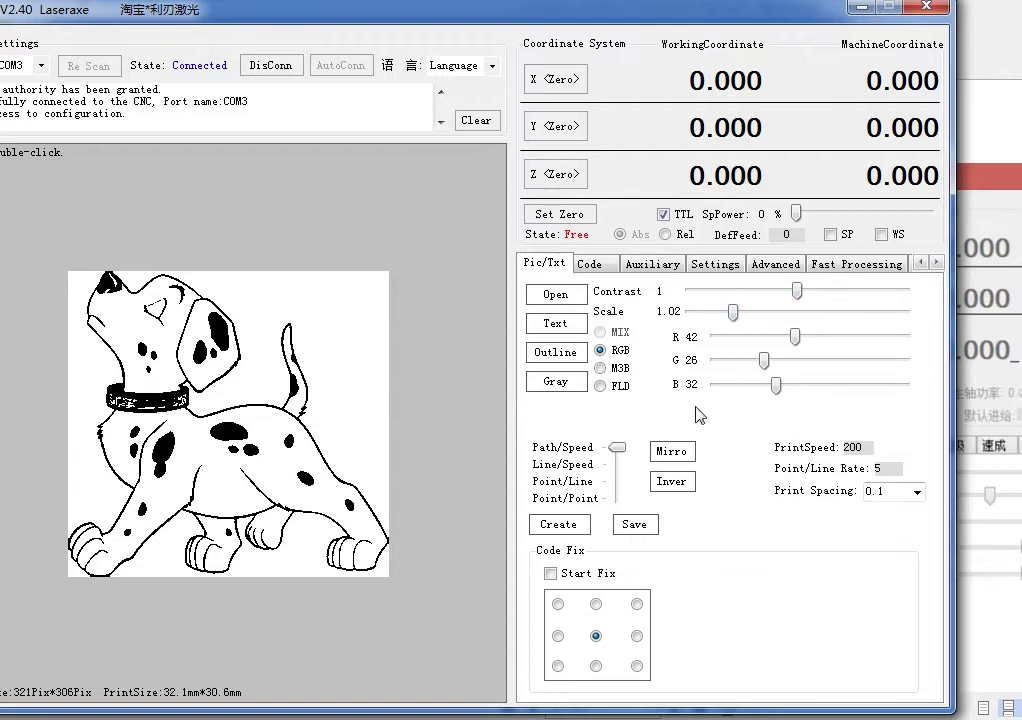
{"action": "left_click", "coordinate": [564, 524]}
{"action": "left_click", "coordinate": [557, 526]}
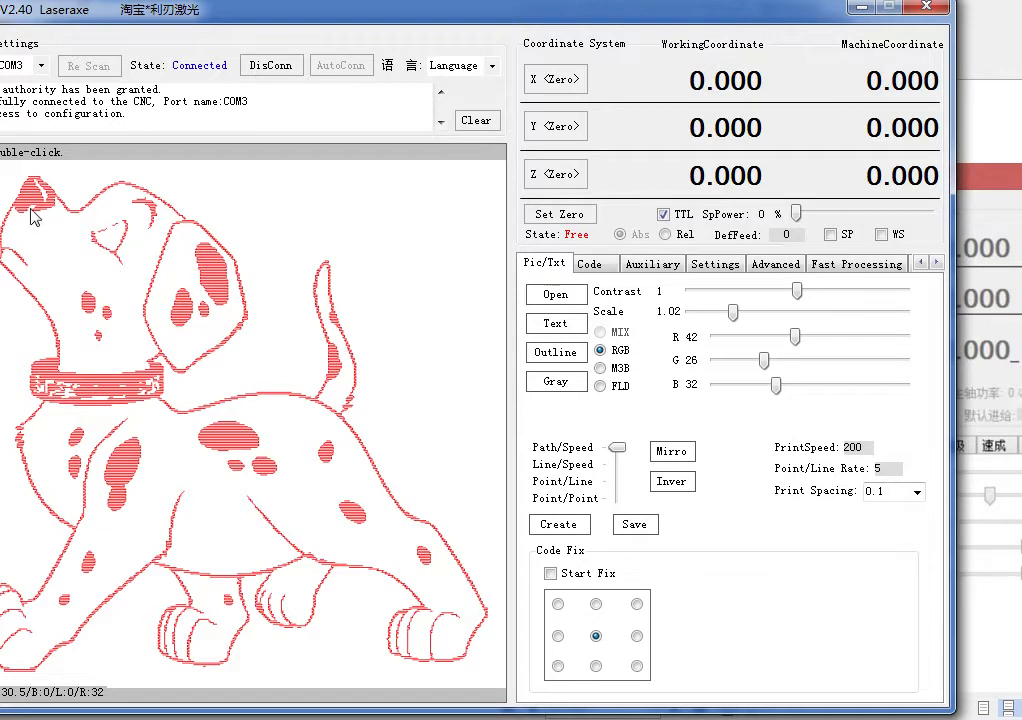
Switch the preview between the gray picture and the generated engraving path, finishing with the path
{"action": "double_click", "coordinate": [53, 260]}
{"action": "double_click", "coordinate": [137, 344]}
{"action": "double_click", "coordinate": [137, 344]}
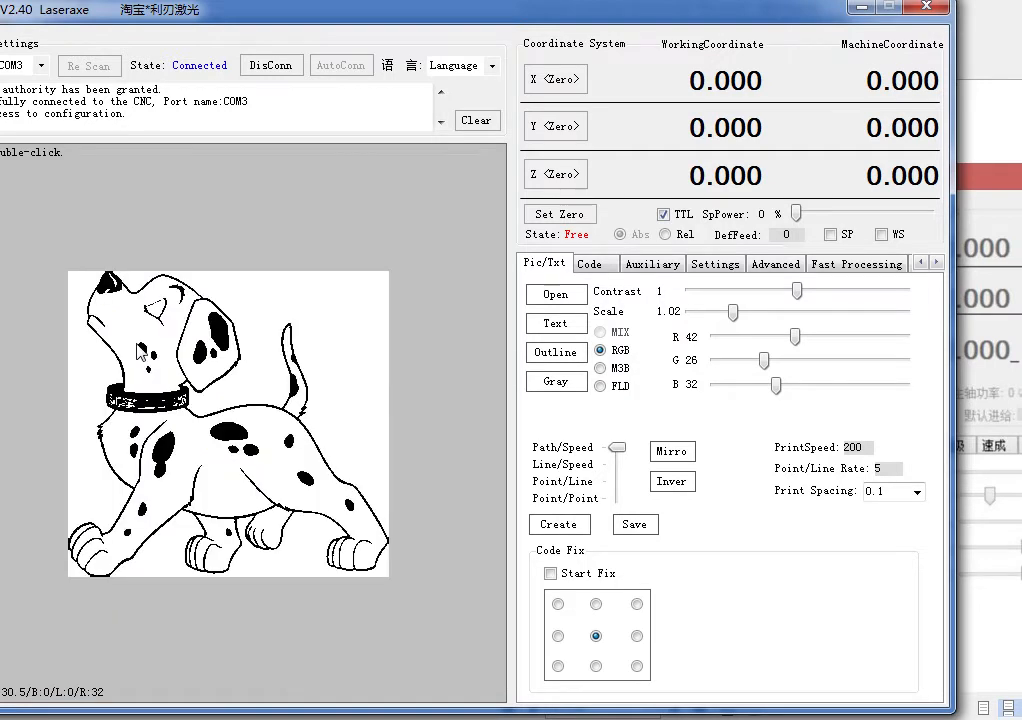
{"action": "double_click", "coordinate": [137, 344]}
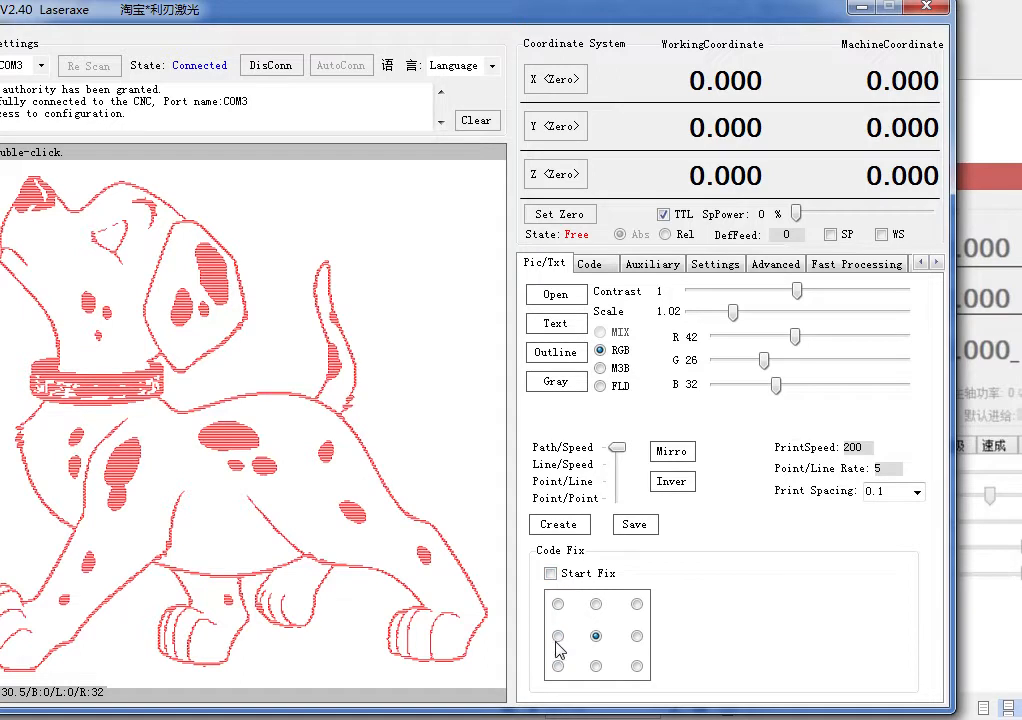
Try to start the code fix, and enable and save the soft limit in the machine settings
{"action": "left_click", "coordinate": [550, 574]}
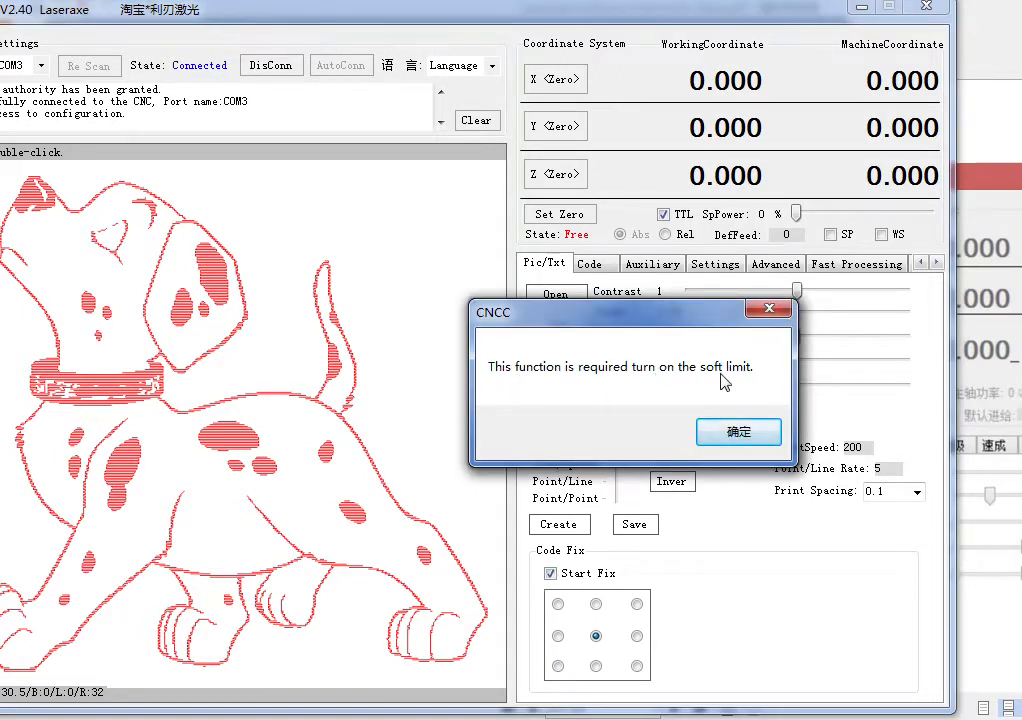
{"action": "left_click", "coordinate": [741, 434]}
{"action": "left_click", "coordinate": [705, 266]}
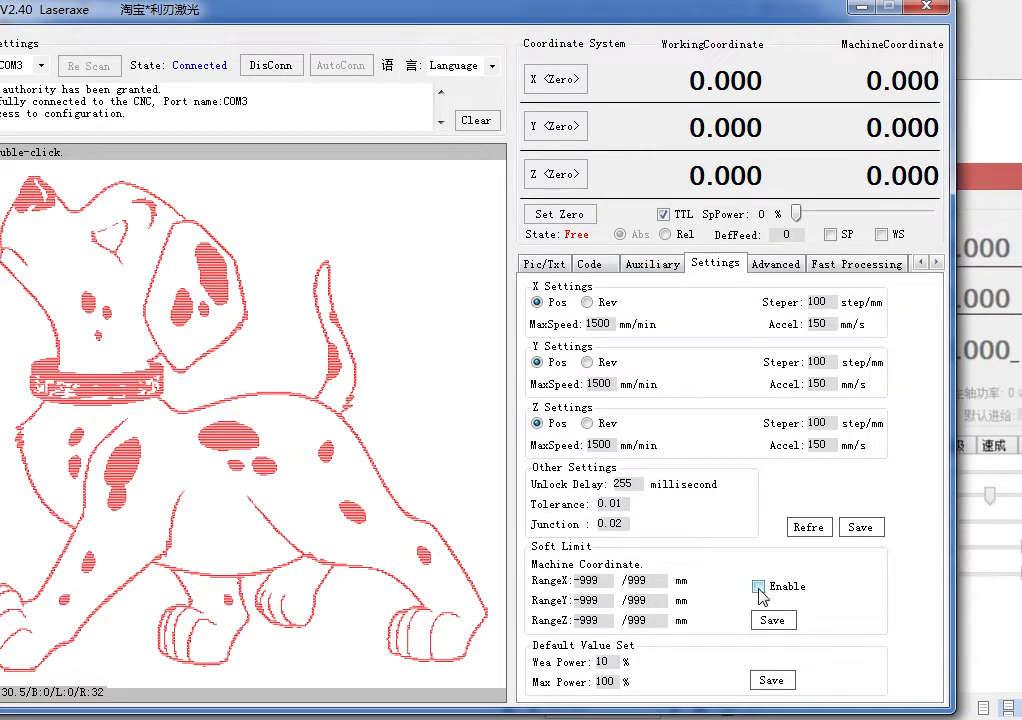
{"action": "left_click", "coordinate": [771, 620]}
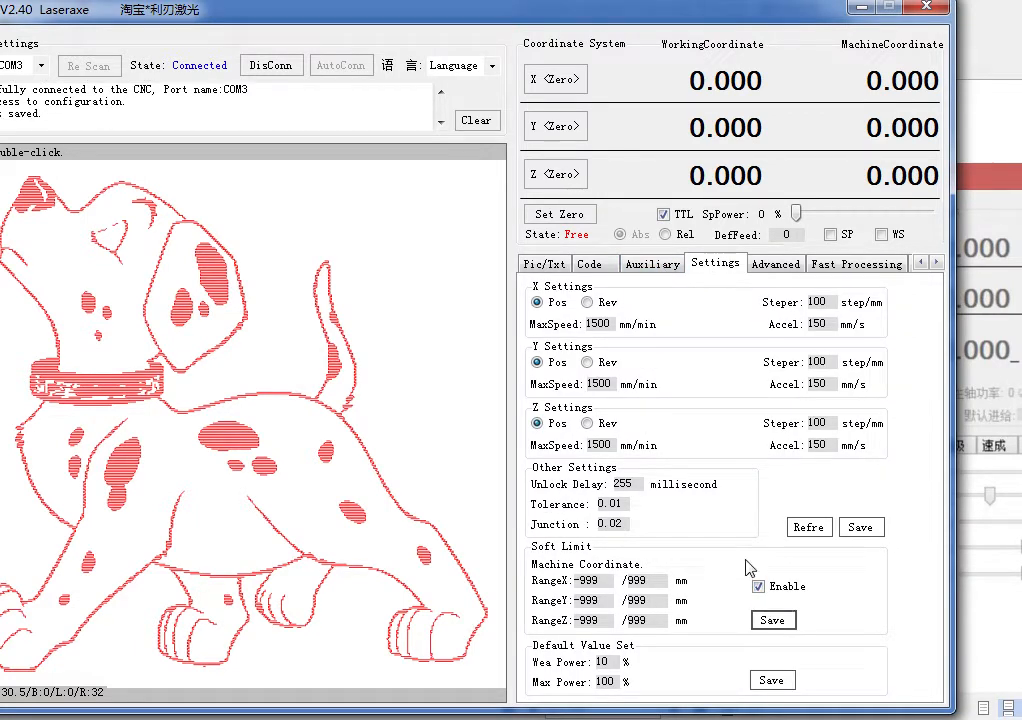
Turn the code fix on, off and on again, leaving the dog engraving path's origin at its centre
{"action": "left_click", "coordinate": [540, 263]}
{"action": "left_click", "coordinate": [549, 574]}
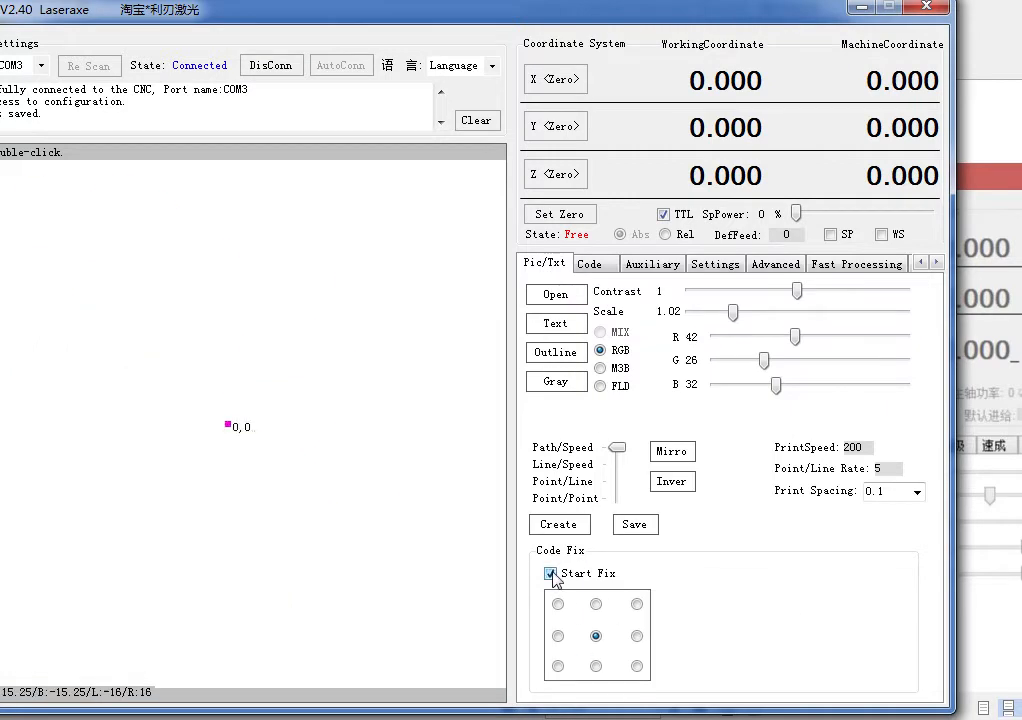
{"action": "left_click", "coordinate": [551, 574]}
{"action": "left_click", "coordinate": [552, 574]}
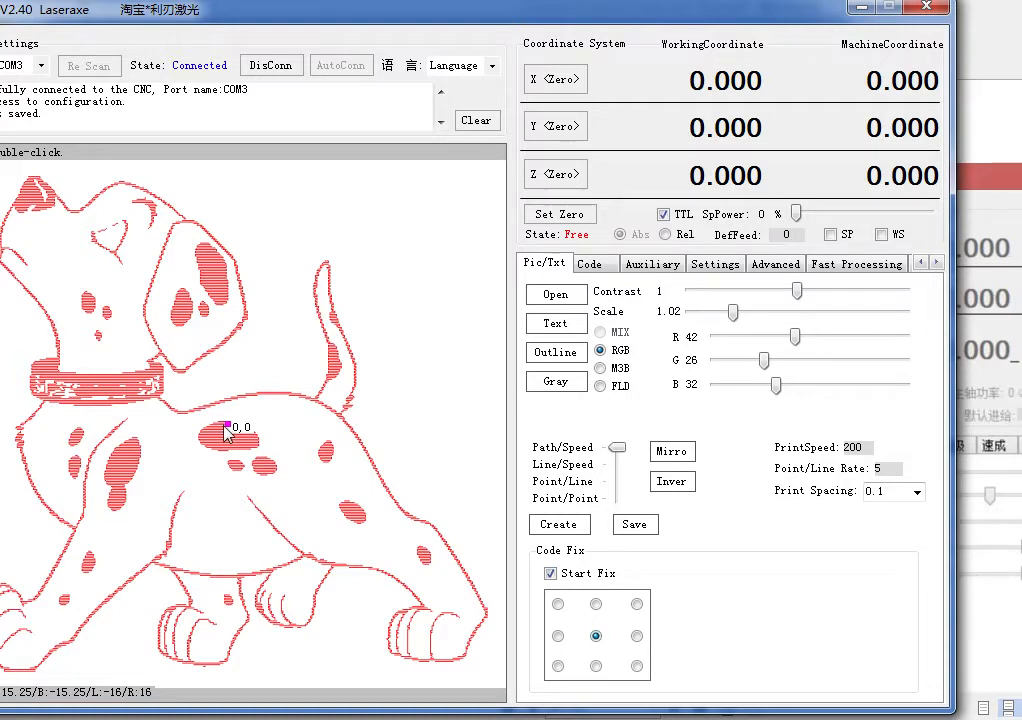
Try the code fix origin at the bottom-left, top-left, top-centre, top-right and middle-right of the path, finishing at the centre
{"action": "left_click", "coordinate": [558, 668]}
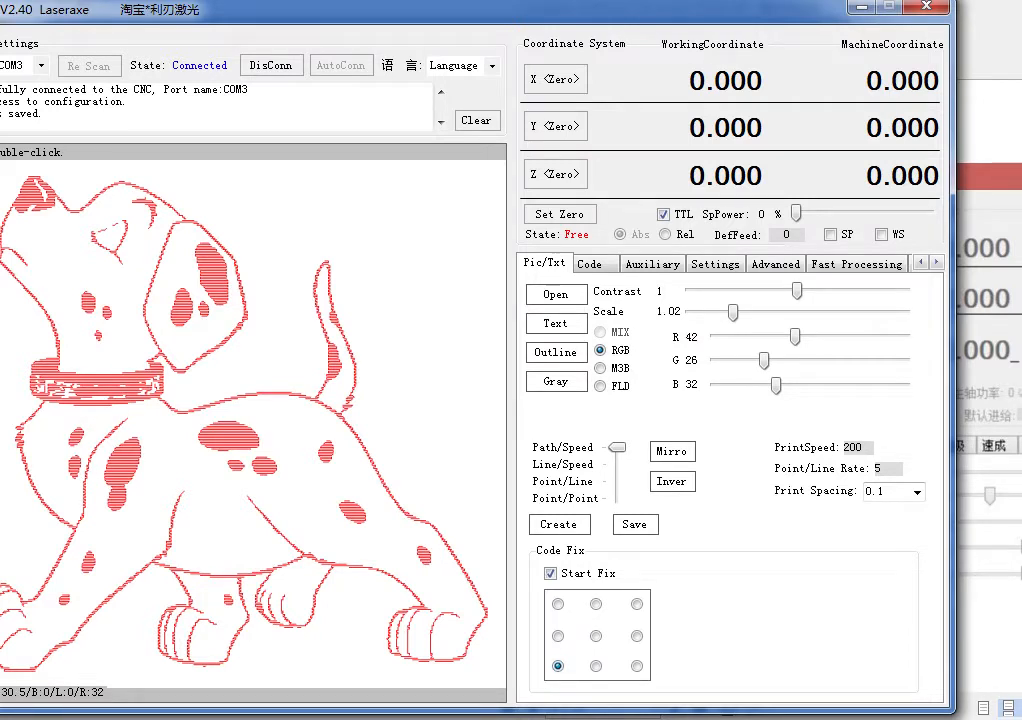
{"action": "left_click", "coordinate": [558, 605]}
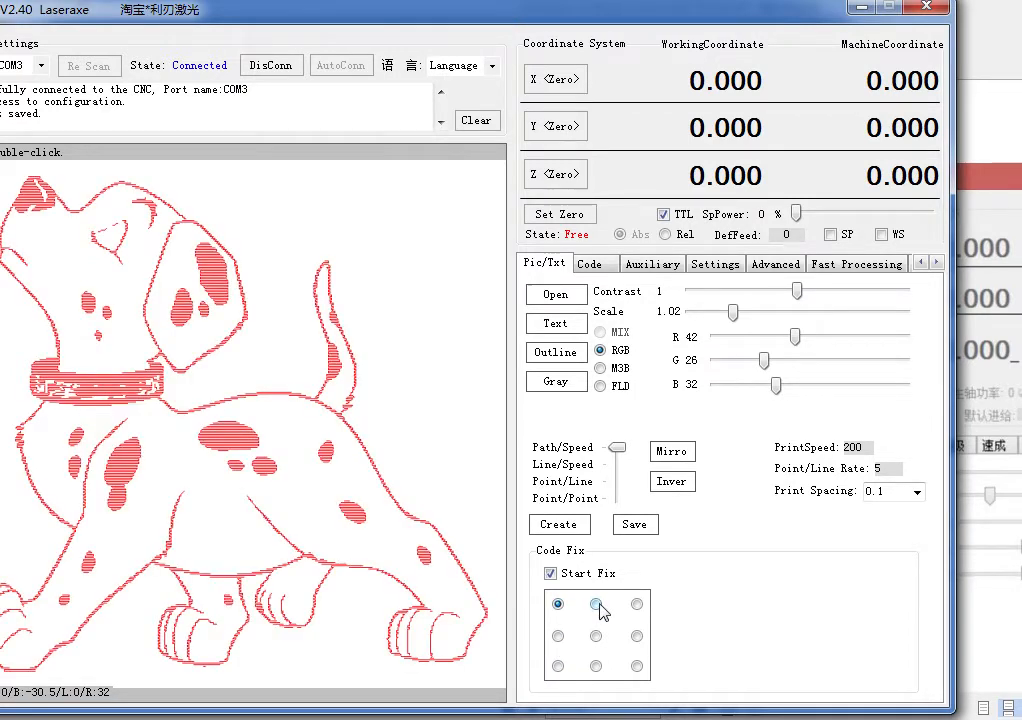
{"action": "left_click", "coordinate": [596, 604]}
{"action": "left_click", "coordinate": [637, 604]}
{"action": "left_click", "coordinate": [637, 636]}
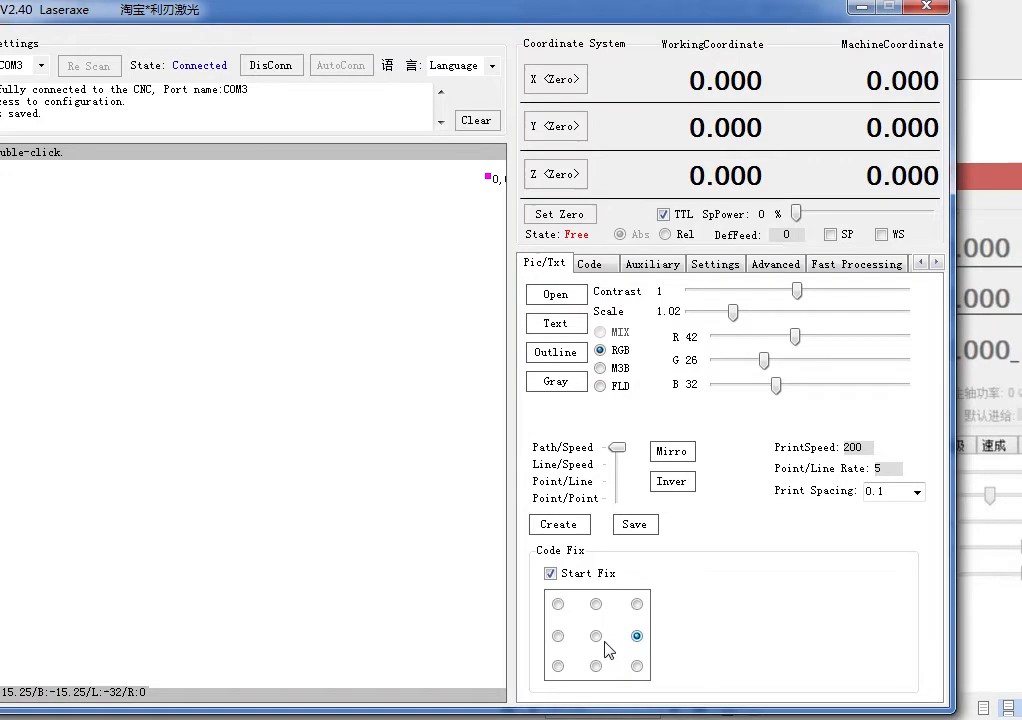
{"action": "left_click", "coordinate": [598, 638]}
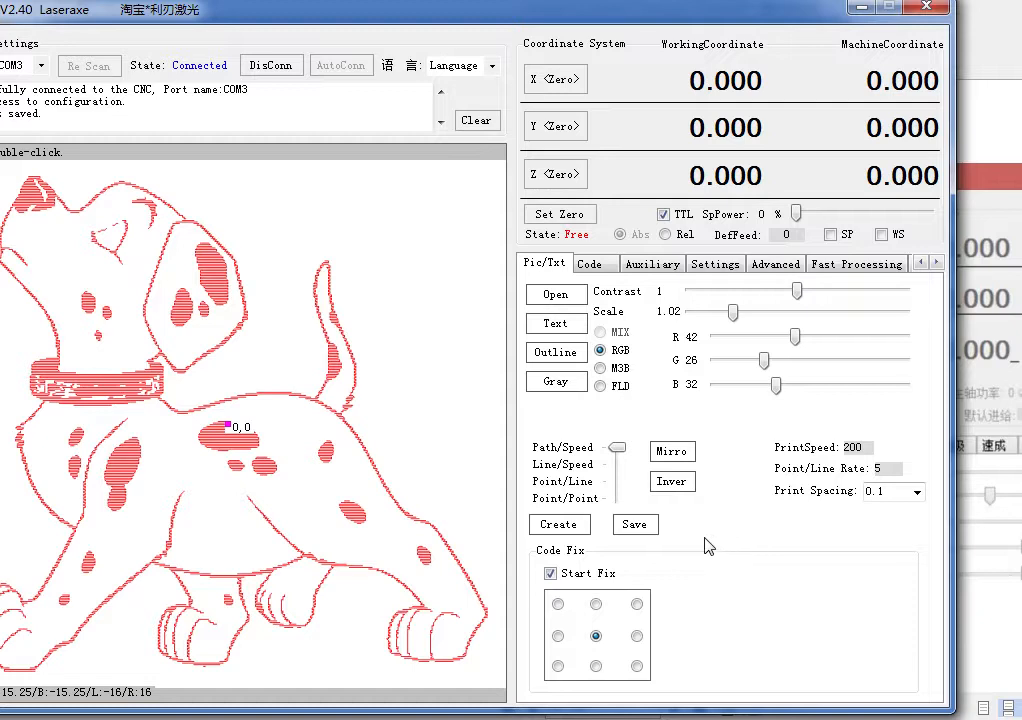
Save the engraving code as the nc file "wonderful dog" with the default M03 and M05 replacements, and close the save options
{"action": "left_click", "coordinate": [634, 527]}
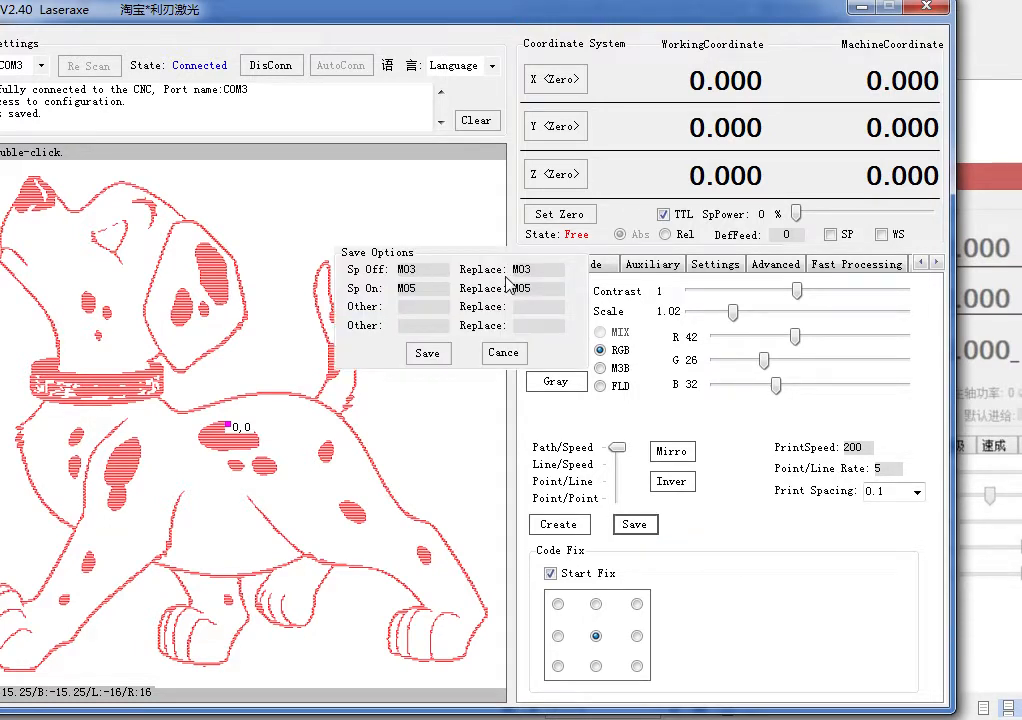
{"action": "left_click", "coordinate": [440, 356]}
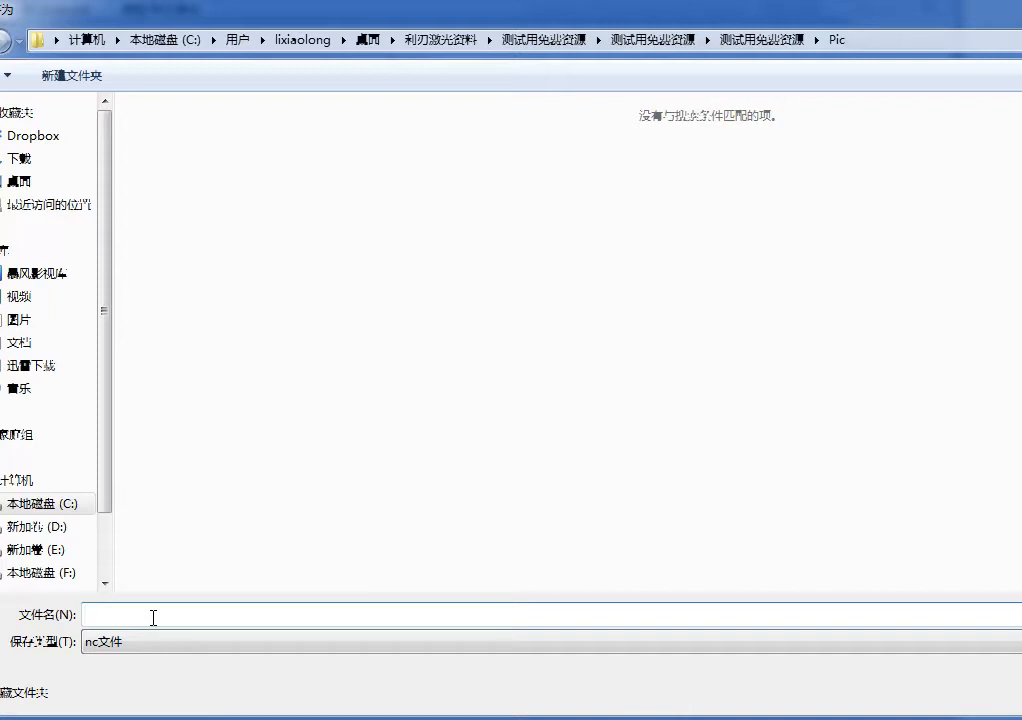
{"action": "type", "text": "wn"}
{"action": "key", "text": "BackSpace"}
{"action": "key", "text": "BackSpace"}
{"action": "type", "text": "wonderful"}
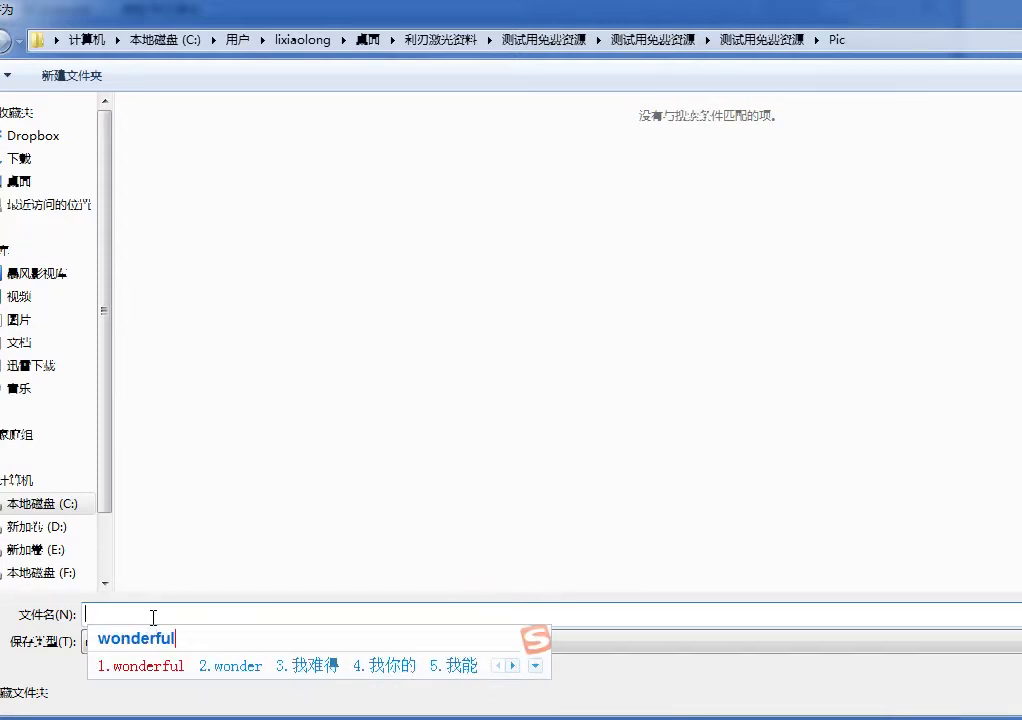
{"action": "key", "text": "space"}
{"action": "type", "text": "dog"}
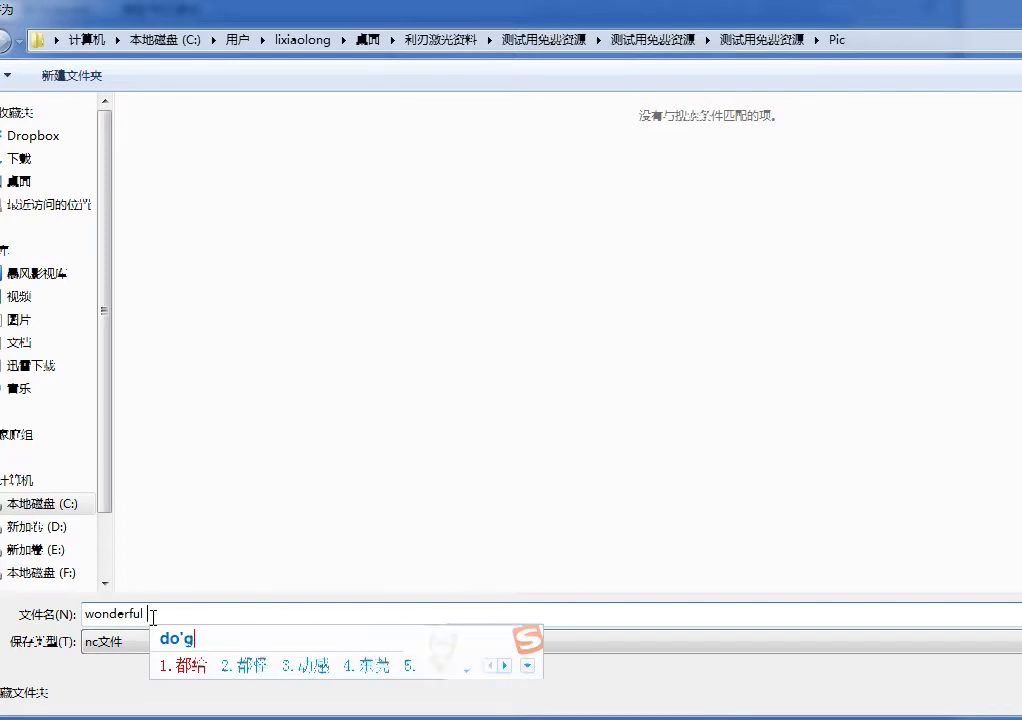
{"action": "key", "text": "Return"}
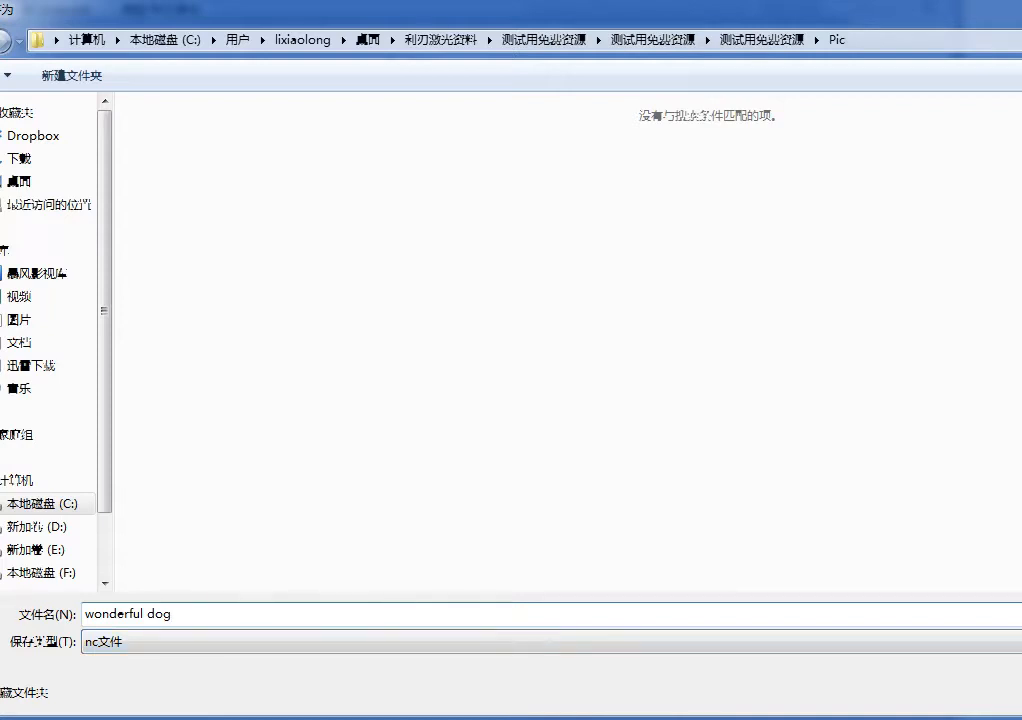
{"action": "key", "text": "Return"}
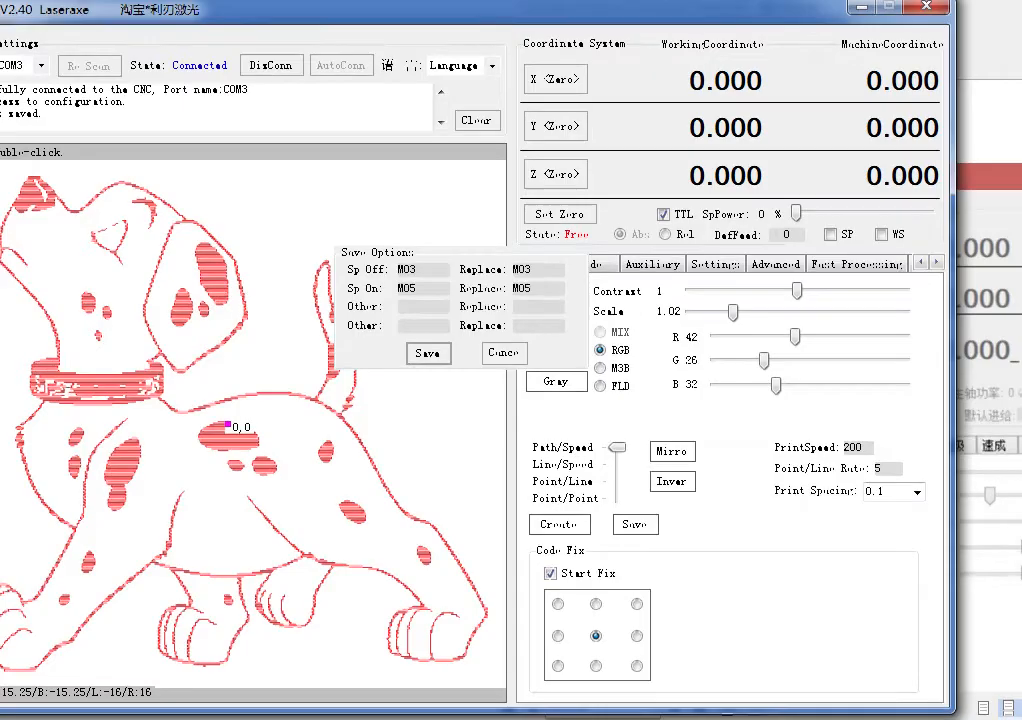
{"action": "left_click", "coordinate": [505, 354]}
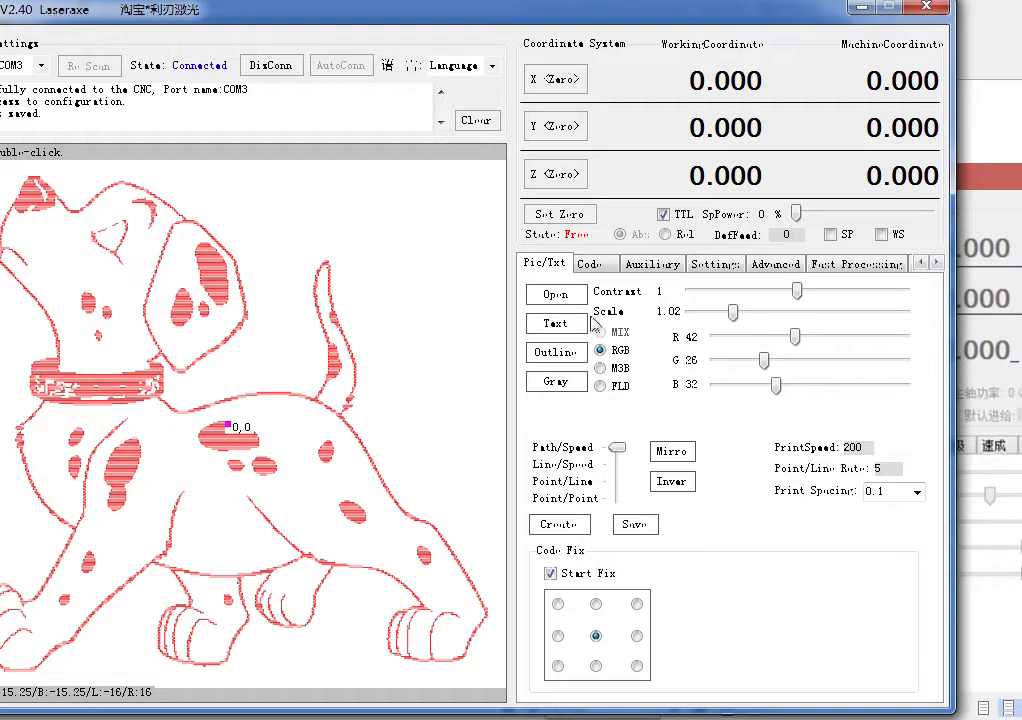
Browse the sample nc files in the GCode folder from the code page and close the file chooser
{"action": "left_click", "coordinate": [590, 264]}
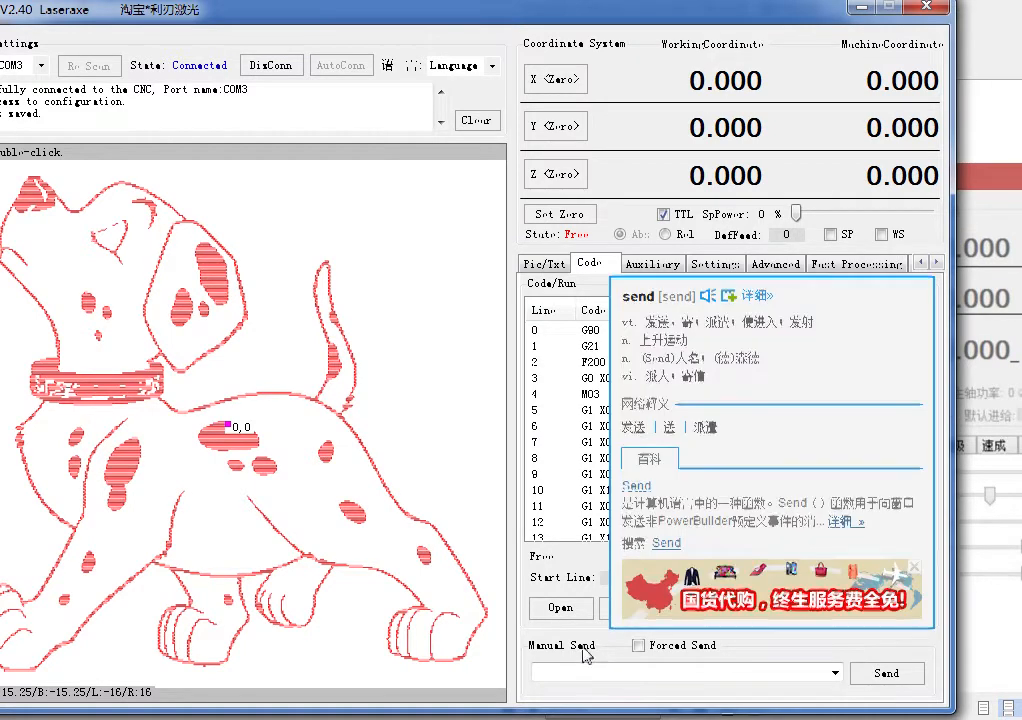
{"action": "left_click", "coordinate": [560, 610]}
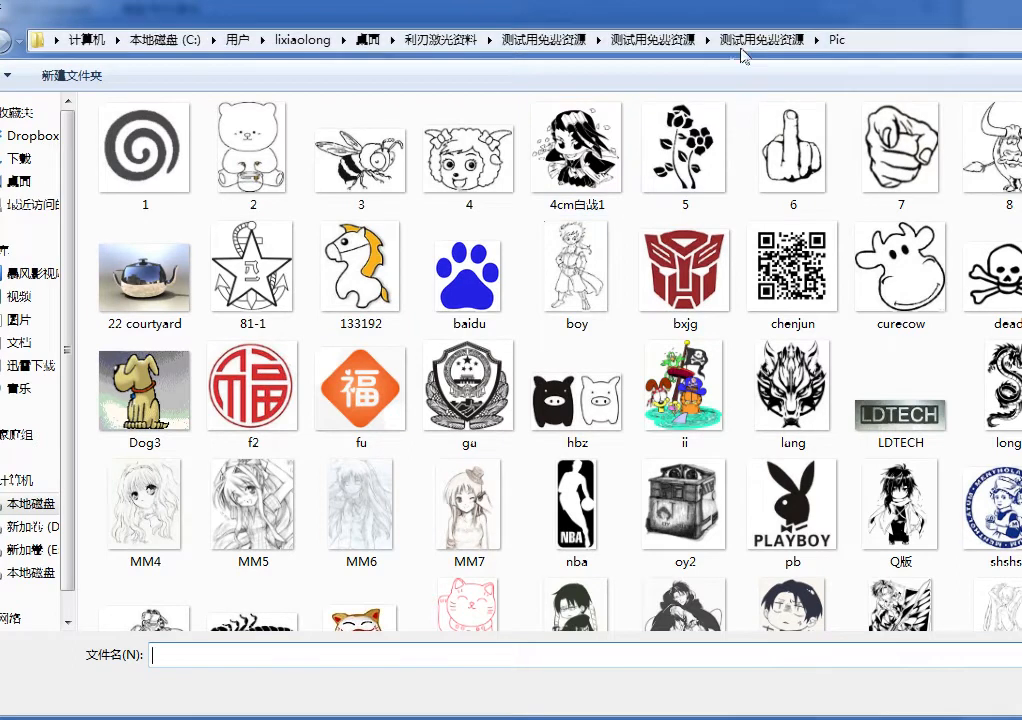
{"action": "left_click", "coordinate": [762, 40]}
{"action": "key", "text": "Up"}
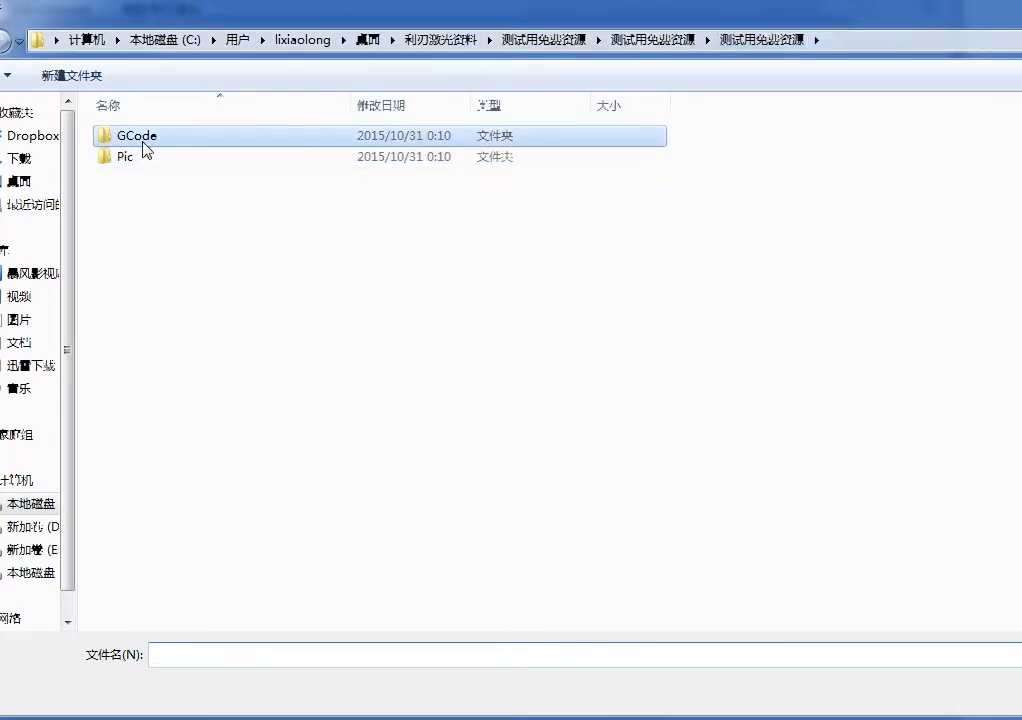
{"action": "key", "text": "Return"}
{"action": "left_click", "coordinate": [196, 292]}
{"action": "left_click", "coordinate": [167, 410]}
{"action": "left_click", "coordinate": [185, 533]}
{"action": "scroll", "coordinate": [144, 540], "scroll_direction": "down", "scroll_amount": 1}
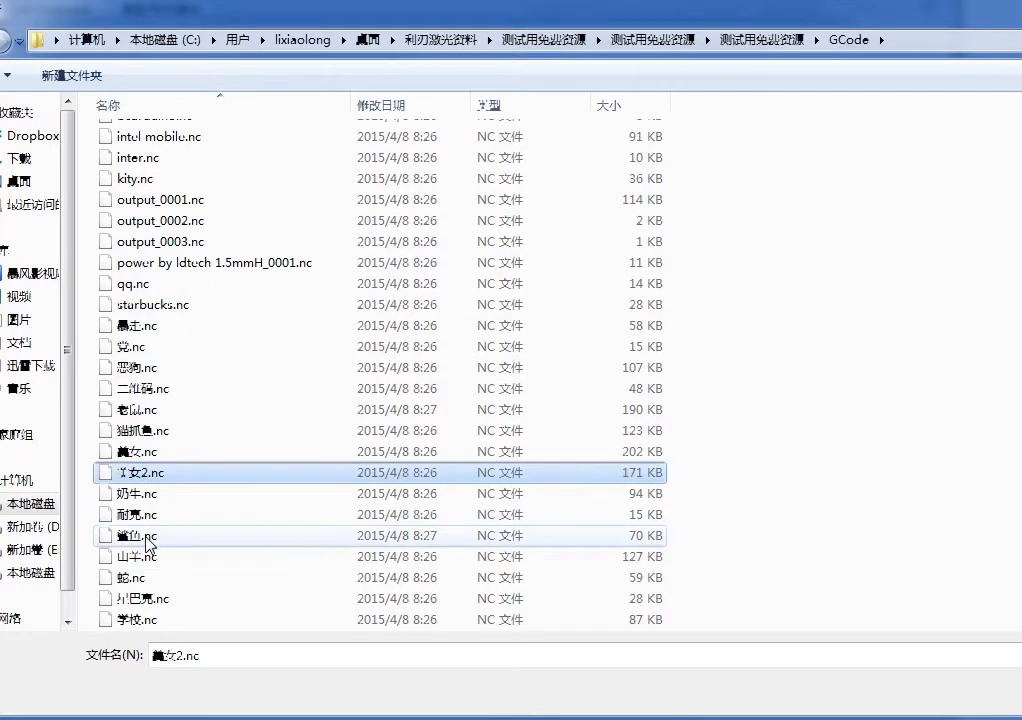
{"action": "left_click", "coordinate": [148, 536]}
{"action": "left_click", "coordinate": [138, 514]}
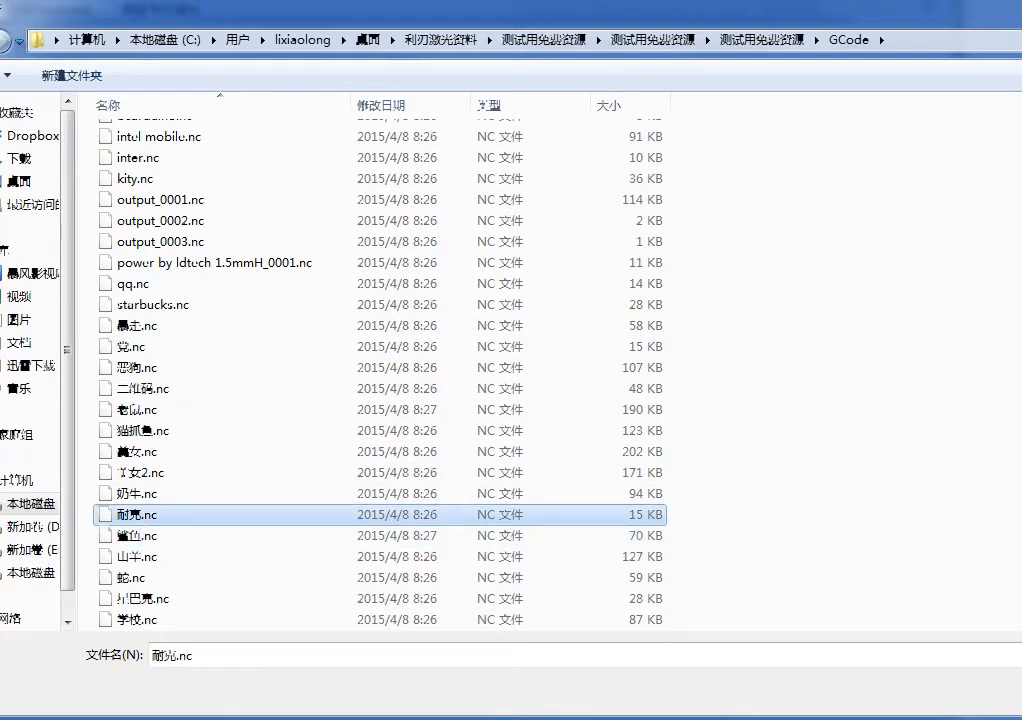
{"action": "key", "text": "Return"}
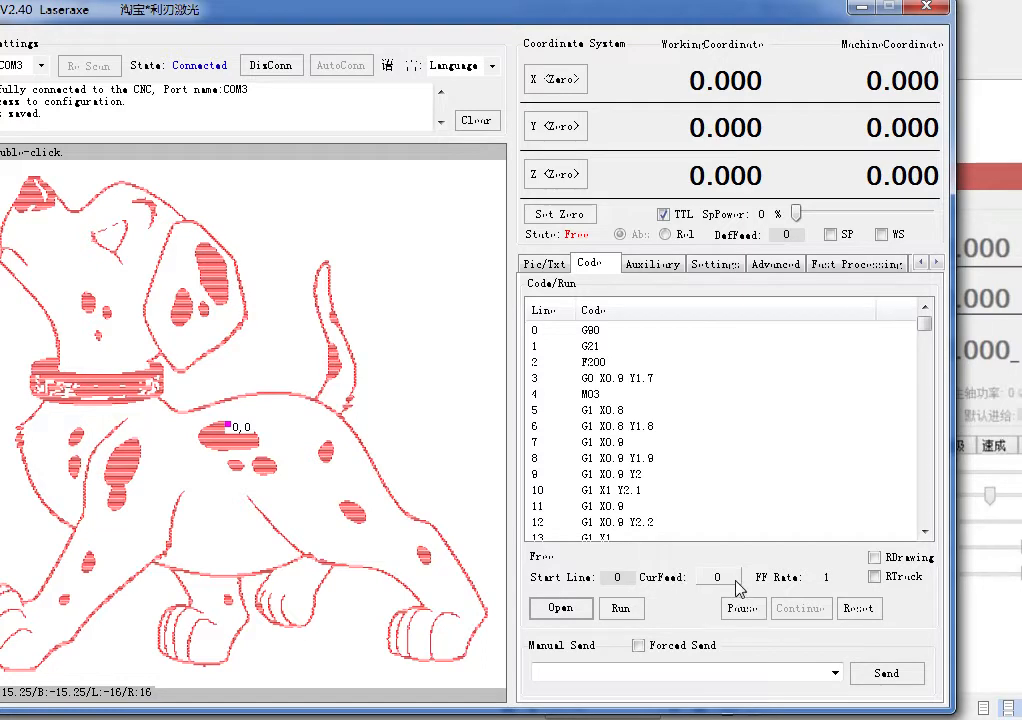
Check the picture's print speed and set the feed fix rate for running the code to 2
{"action": "left_click", "coordinate": [544, 263]}
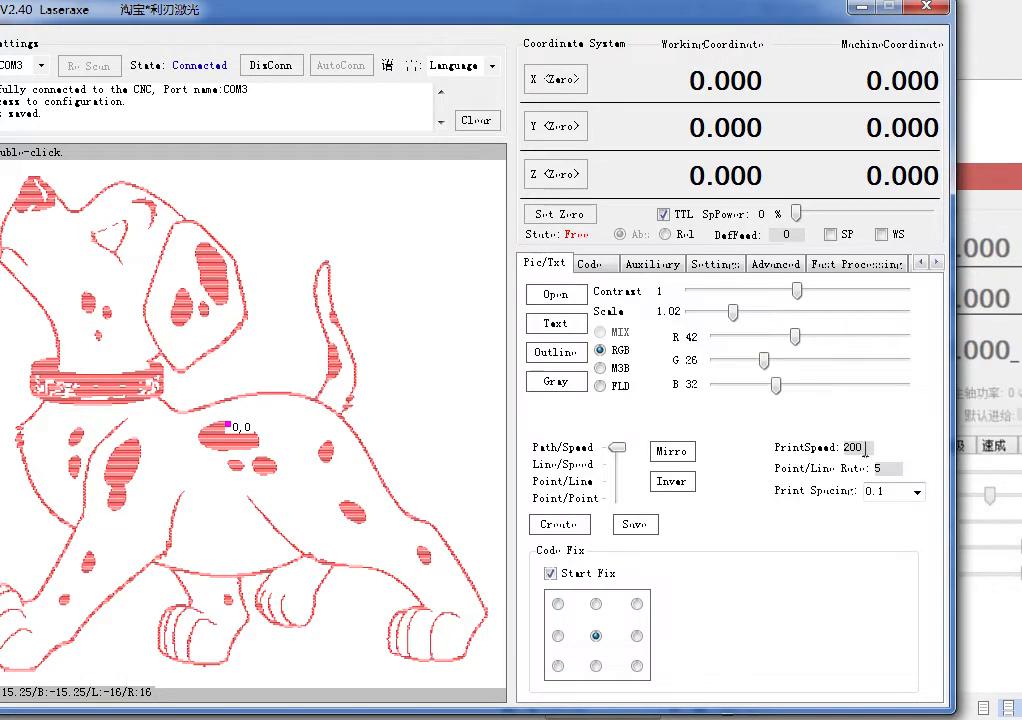
{"action": "left_click", "coordinate": [590, 263]}
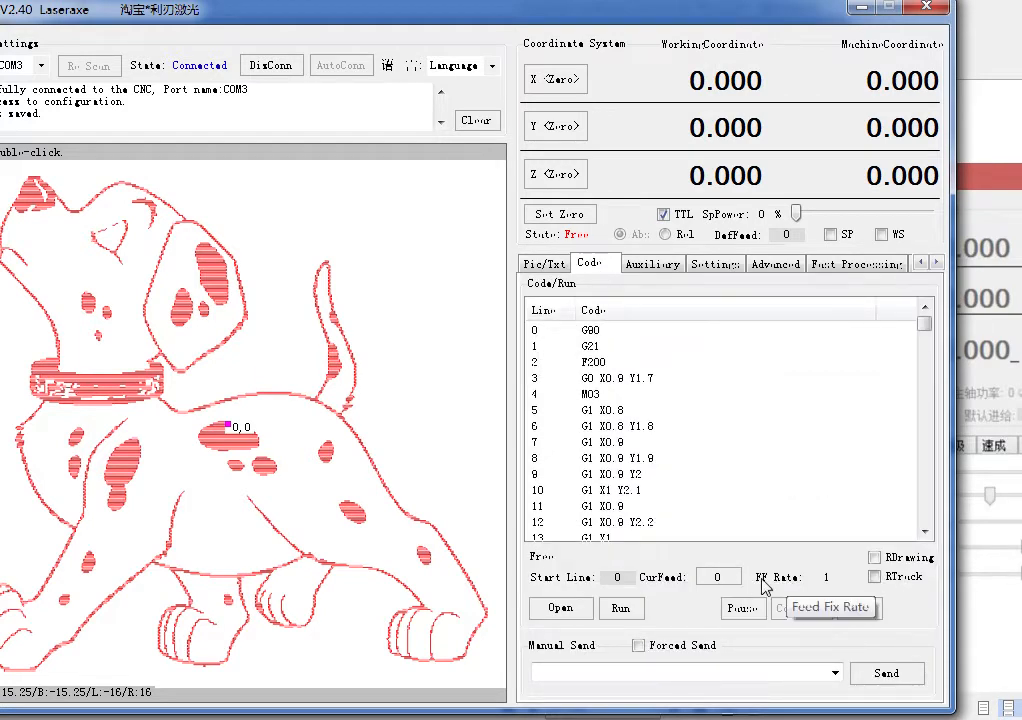
{"action": "left_click", "coordinate": [724, 579]}
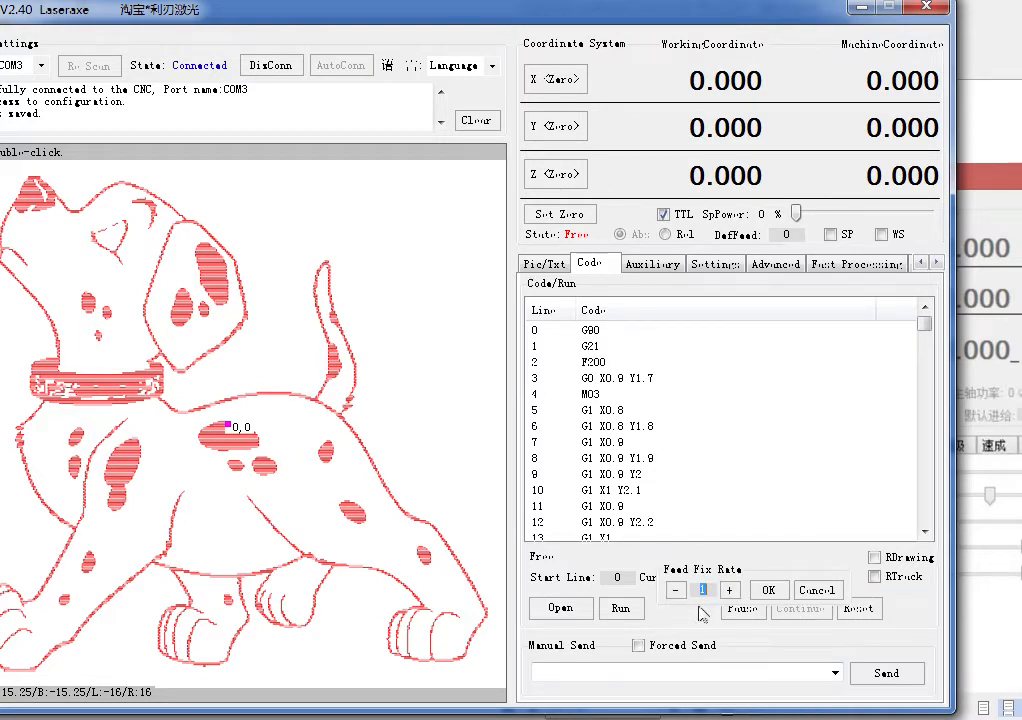
{"action": "left_click", "coordinate": [546, 268]}
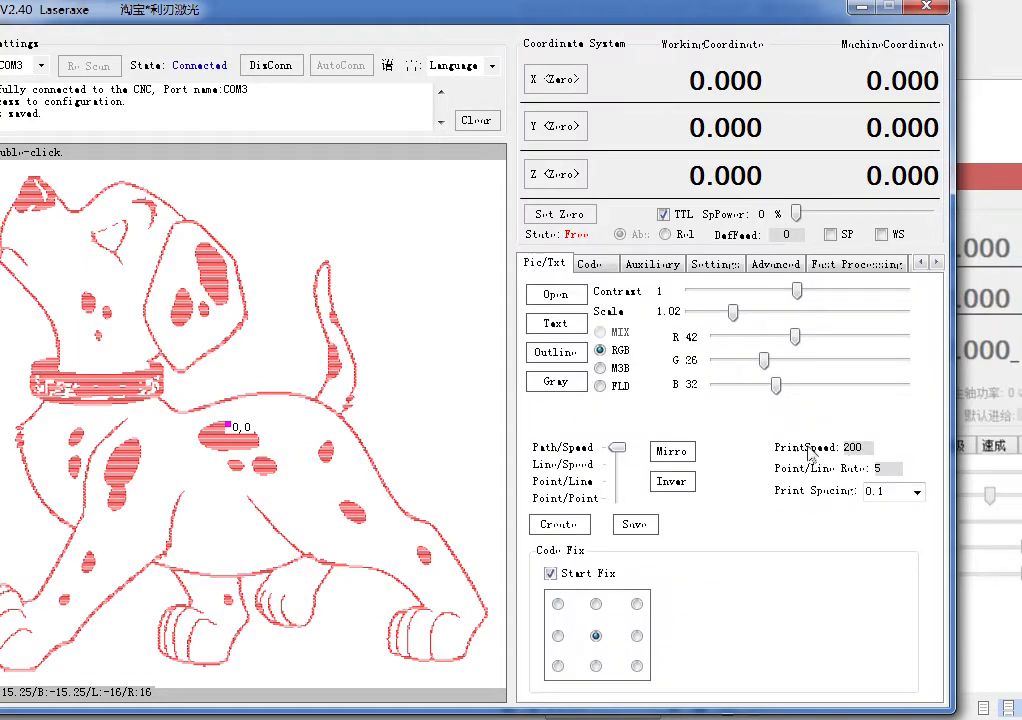
{"action": "left_click", "coordinate": [589, 264]}
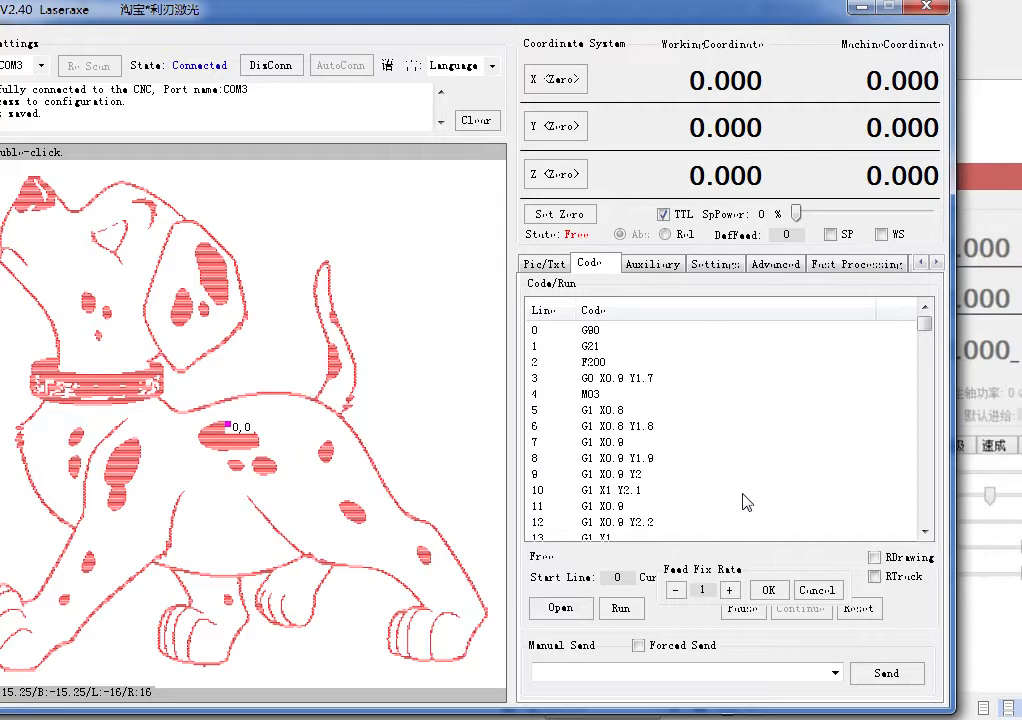
{"action": "left_click", "coordinate": [733, 590]}
{"action": "left_click", "coordinate": [733, 590]}
{"action": "left_click", "coordinate": [733, 590]}
{"action": "left_click", "coordinate": [733, 590]}
{"action": "left_click", "coordinate": [733, 590]}
{"action": "left_click", "coordinate": [733, 590]}
{"action": "left_click", "coordinate": [768, 591]}
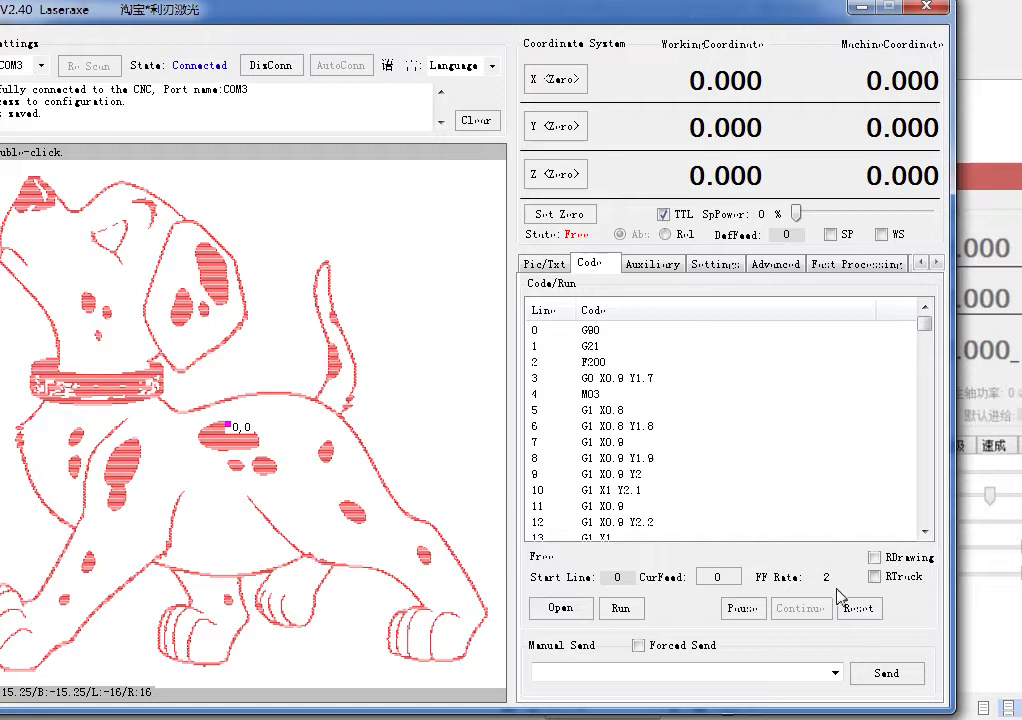
Set the feed fix rate for running the code to 0.5 and compare it with the picture's print speed
{"action": "left_click", "coordinate": [540, 264]}
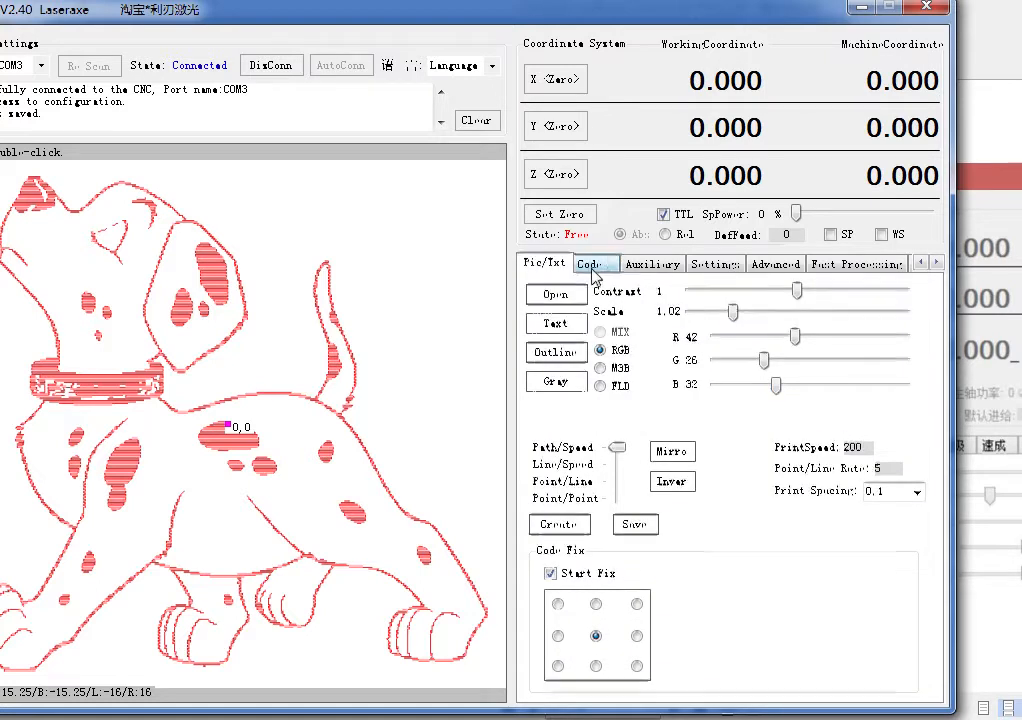
{"action": "left_click", "coordinate": [590, 264]}
{"action": "left_click", "coordinate": [723, 582]}
{"action": "left_click", "coordinate": [675, 590]}
{"action": "left_click", "coordinate": [675, 590]}
{"action": "left_click", "coordinate": [675, 590]}
{"action": "left_click", "coordinate": [675, 590]}
{"action": "left_click", "coordinate": [675, 590]}
{"action": "left_click", "coordinate": [675, 590]}
{"action": "left_click", "coordinate": [675, 590]}
{"action": "left_click", "coordinate": [675, 590]}
{"action": "left_click", "coordinate": [675, 590]}
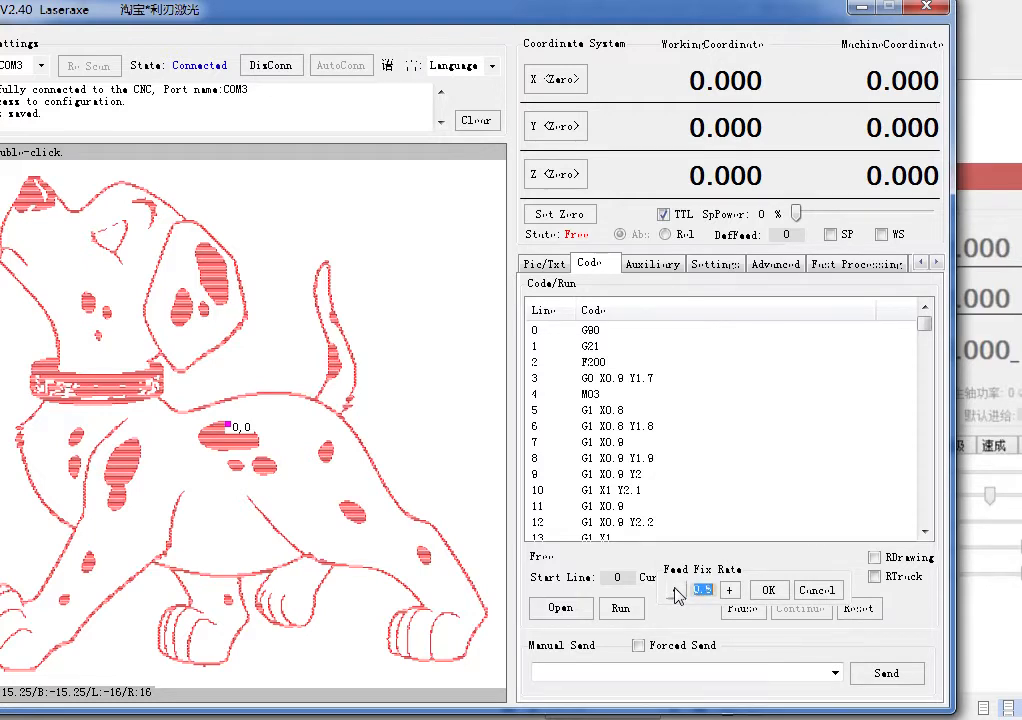
{"action": "left_click", "coordinate": [768, 590]}
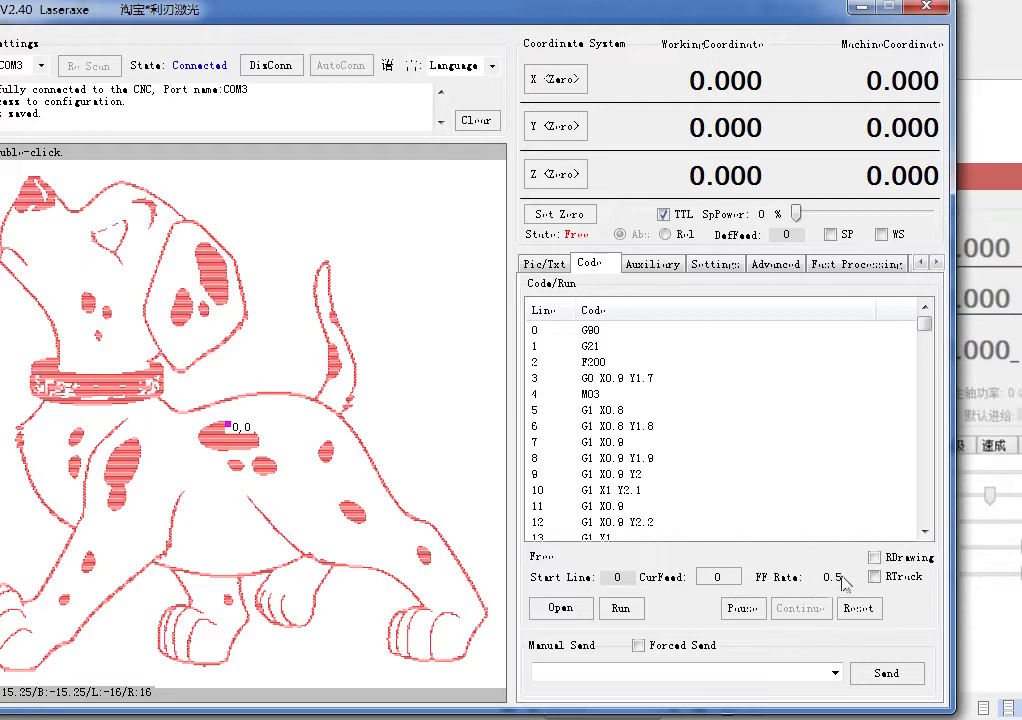
{"action": "left_click", "coordinate": [544, 263]}
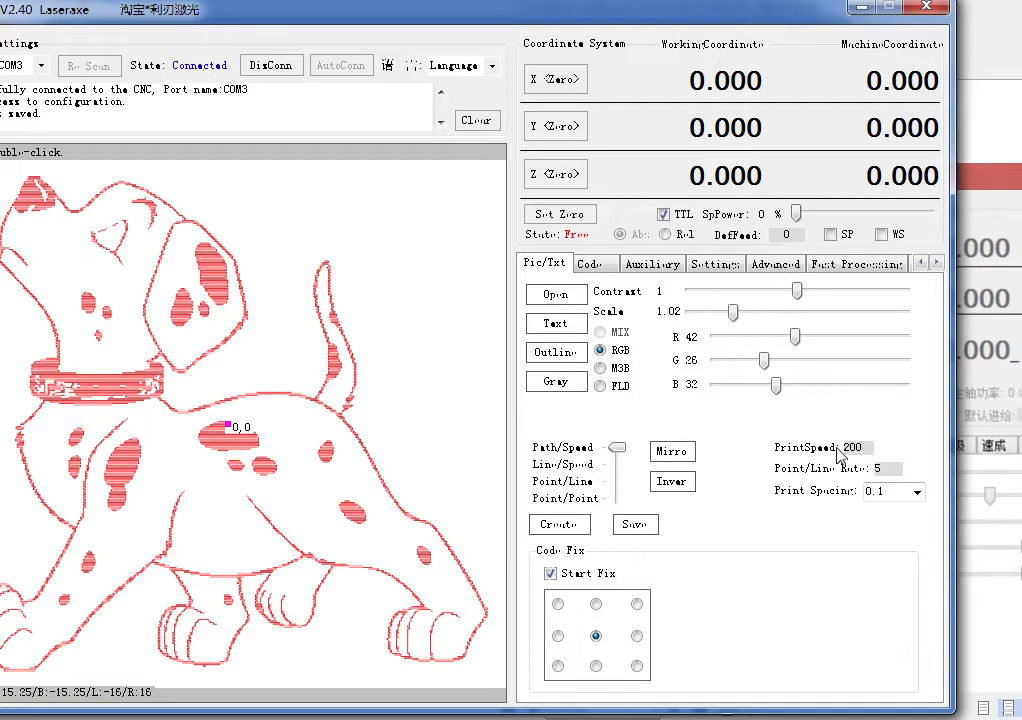
{"action": "left_click", "coordinate": [591, 264]}
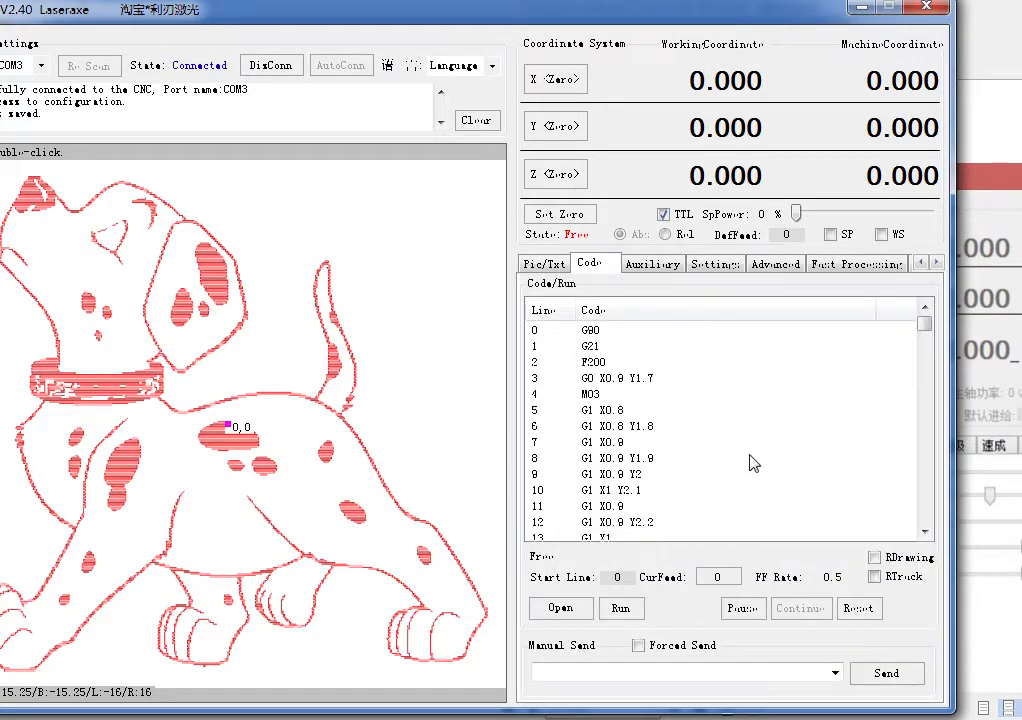
{"action": "left_click", "coordinate": [544, 263]}
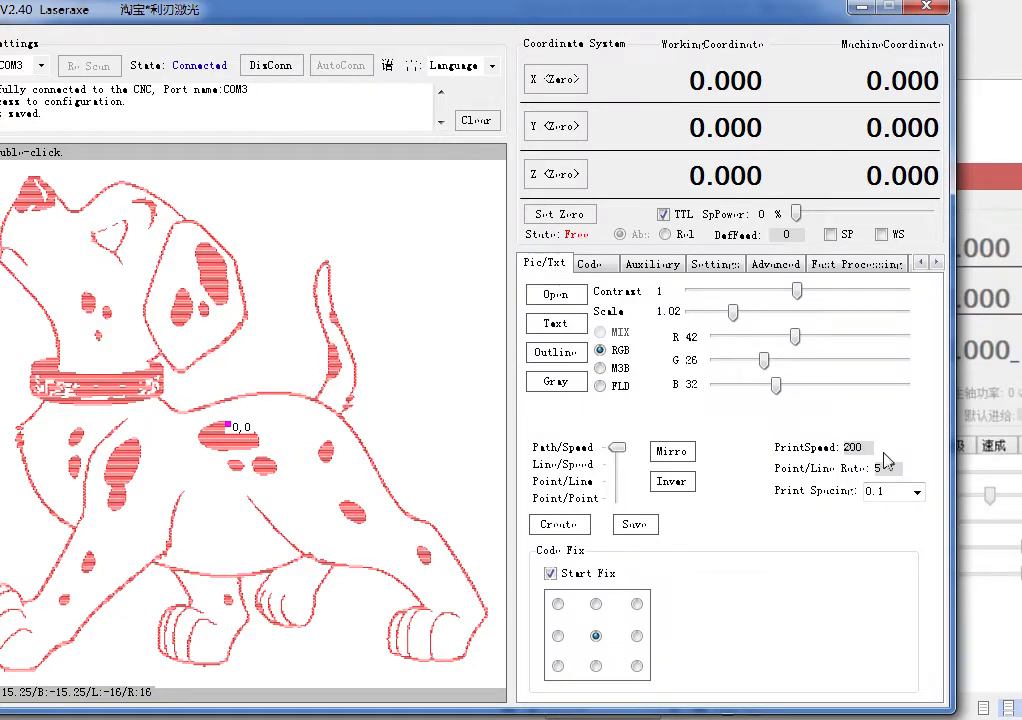
{"action": "left_click", "coordinate": [596, 266]}
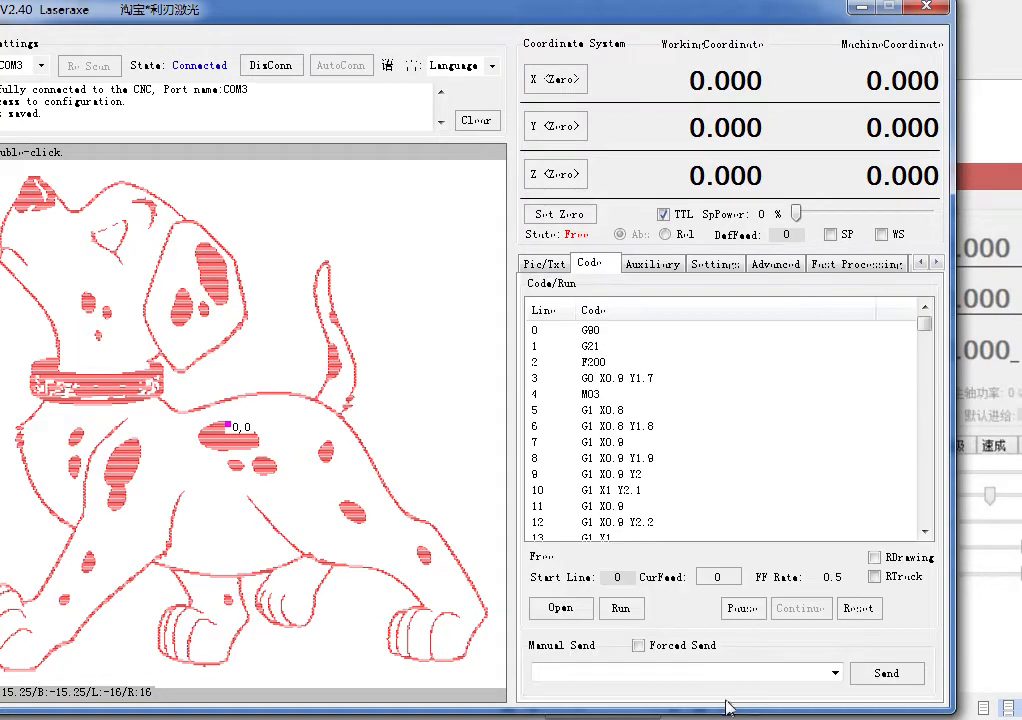
Set the feed fix rate for running the code to 1 by trying increases and decreases and applying it
{"action": "left_click", "coordinate": [720, 586]}
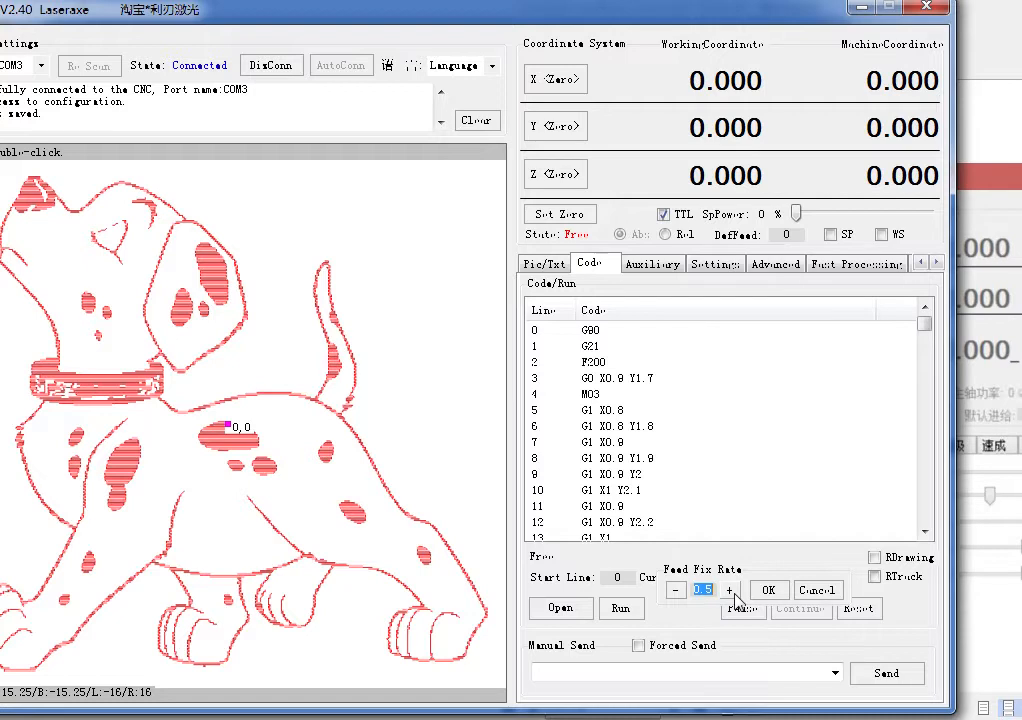
{"action": "left_click", "coordinate": [733, 593]}
{"action": "left_click", "coordinate": [733, 593]}
{"action": "left_click", "coordinate": [676, 592]}
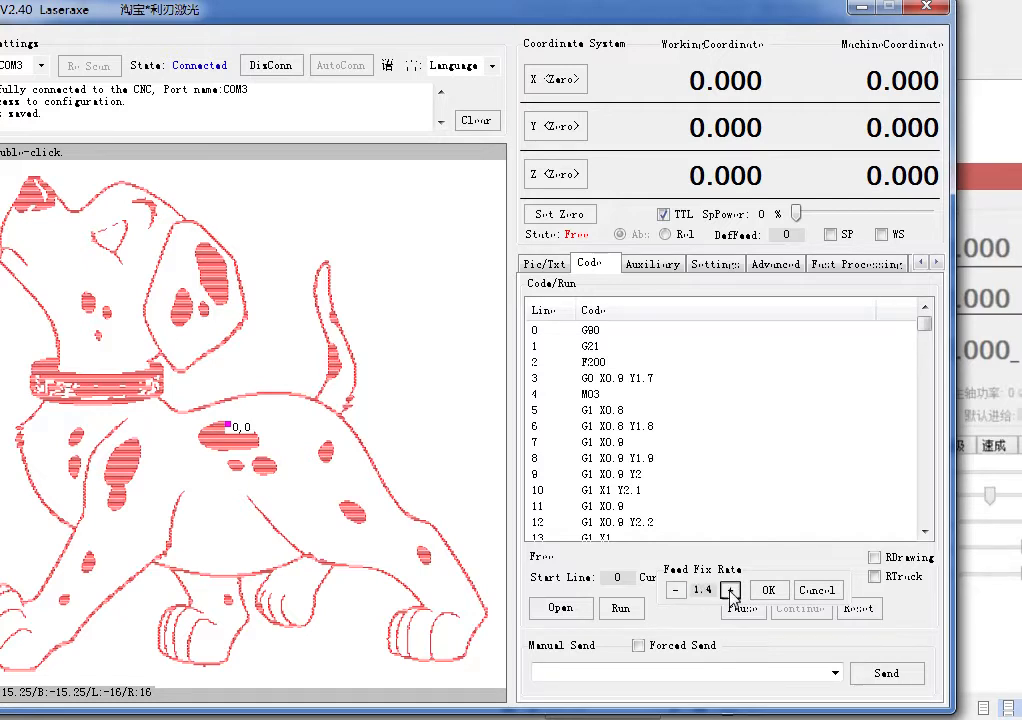
{"action": "left_click", "coordinate": [731, 592]}
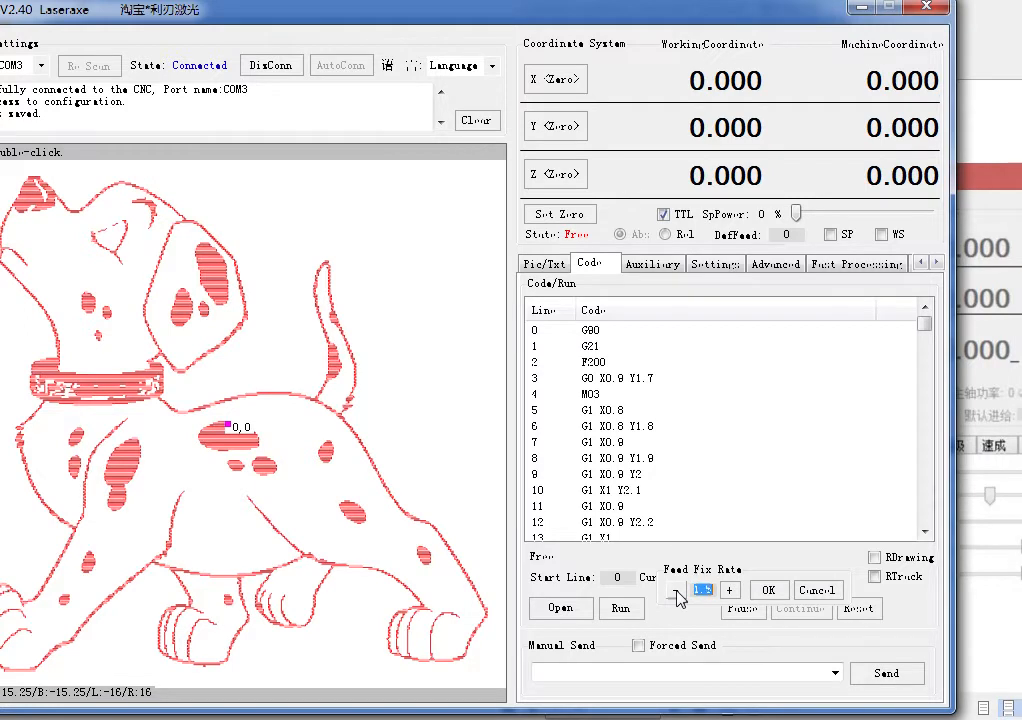
{"action": "left_click", "coordinate": [676, 592]}
{"action": "left_click", "coordinate": [676, 592]}
{"action": "left_click", "coordinate": [676, 592]}
{"action": "left_click", "coordinate": [676, 592]}
{"action": "left_click", "coordinate": [676, 592]}
{"action": "left_click", "coordinate": [676, 592]}
{"action": "left_click", "coordinate": [731, 591]}
{"action": "left_click", "coordinate": [731, 591]}
{"action": "left_click", "coordinate": [731, 591]}
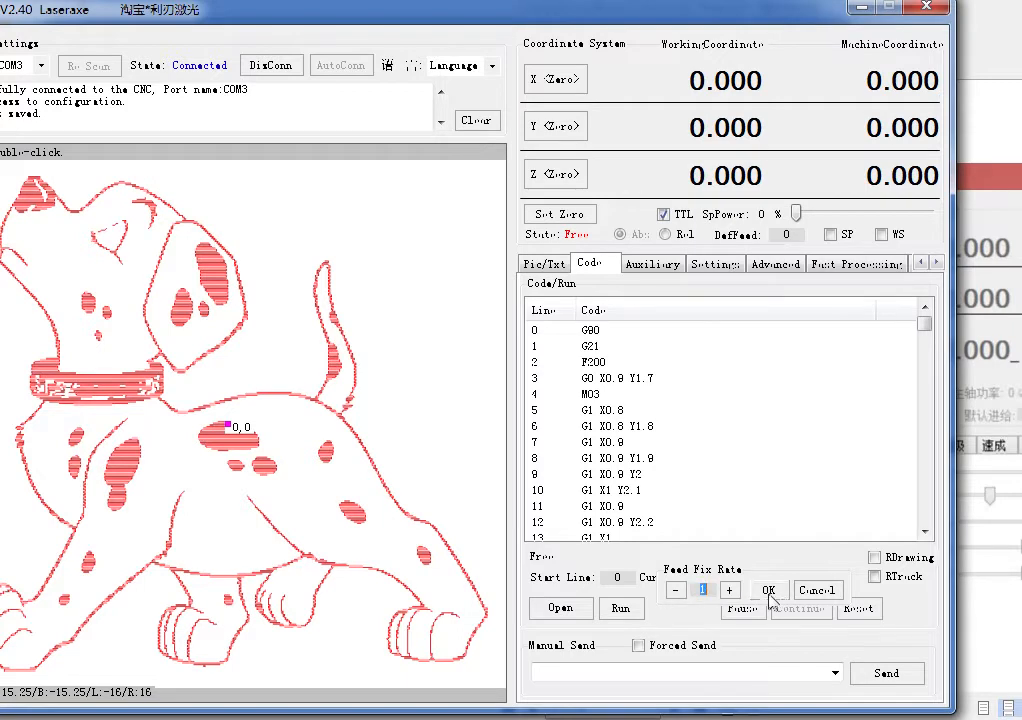
{"action": "left_click", "coordinate": [772, 589]}
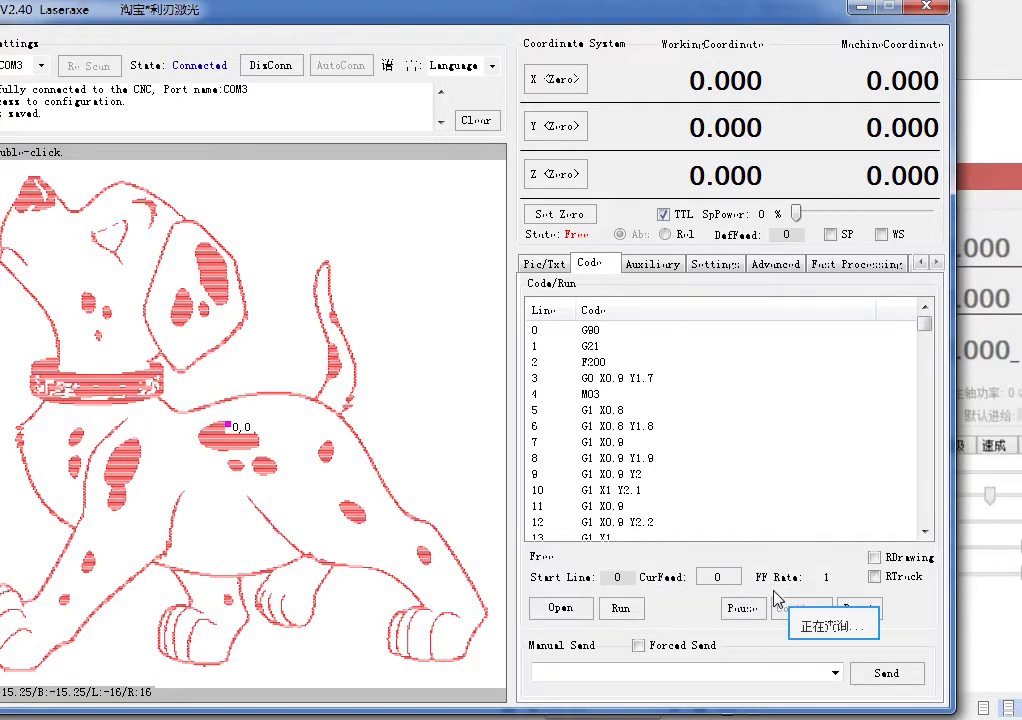
Enable only the running track display, leave running drawing off, and run the engraving code
{"action": "left_click", "coordinate": [874, 557]}
{"action": "left_click", "coordinate": [874, 577]}
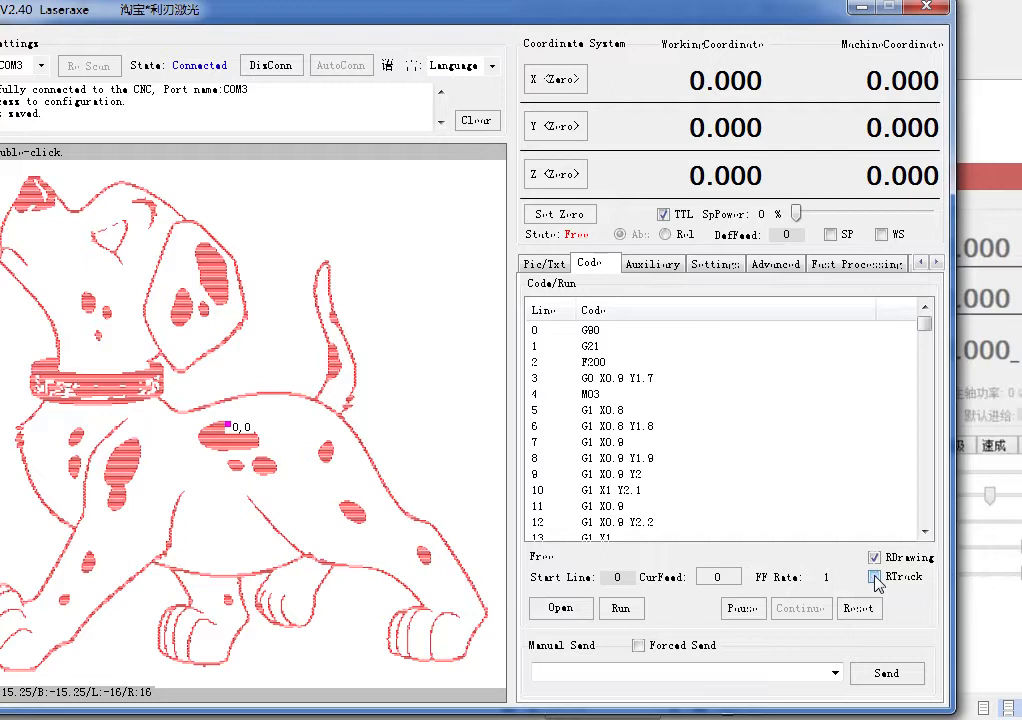
{"action": "left_click", "coordinate": [874, 557]}
{"action": "left_click", "coordinate": [627, 612]}
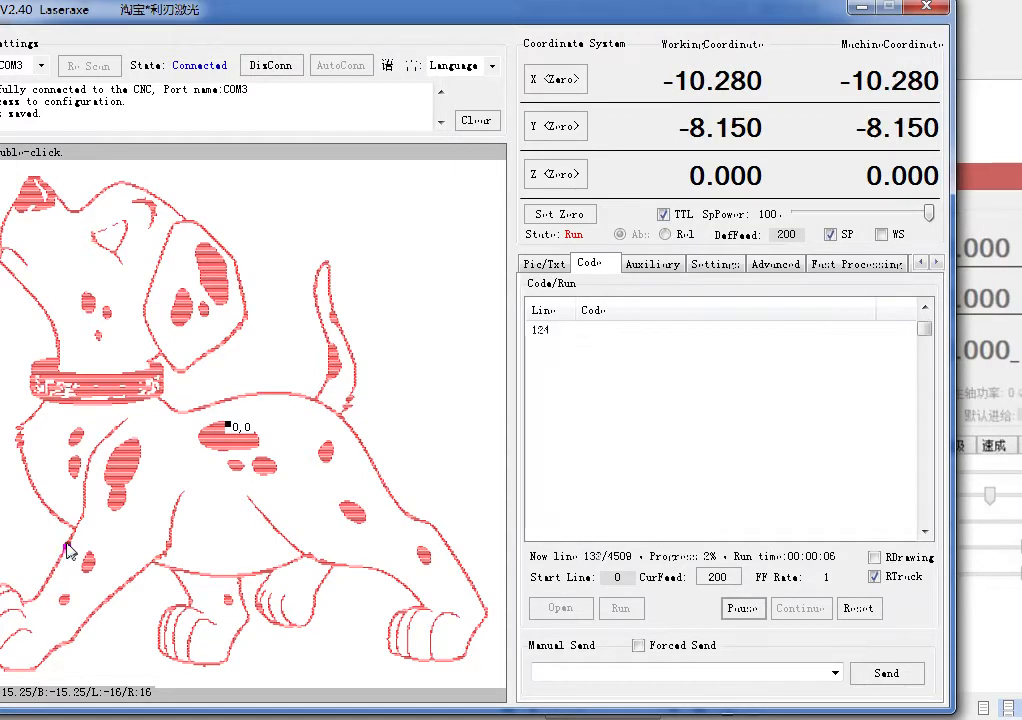
Switch the display of the running job from track to running drawing and back to track only
{"action": "left_click", "coordinate": [876, 577]}
{"action": "left_click", "coordinate": [875, 557]}
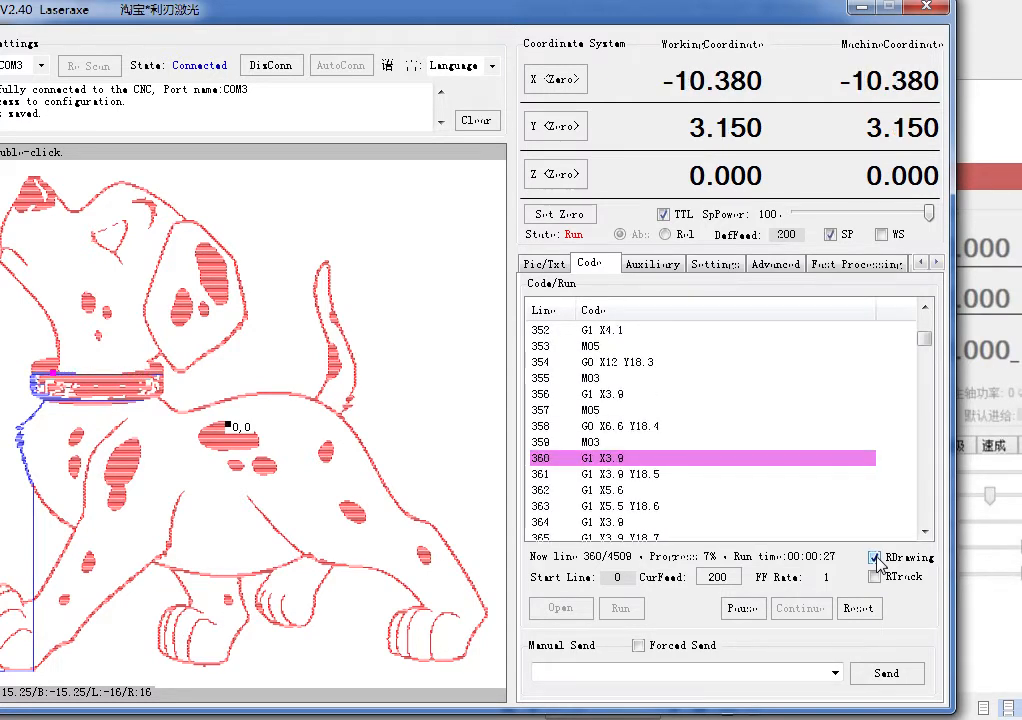
{"action": "left_click", "coordinate": [875, 557]}
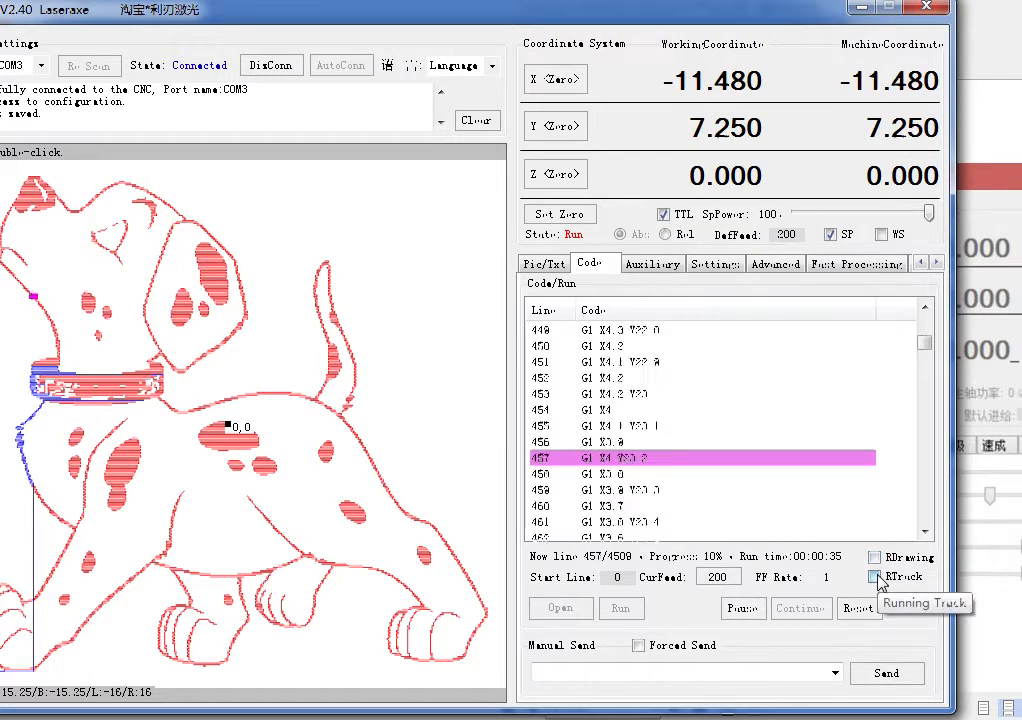
{"action": "left_click", "coordinate": [876, 578]}
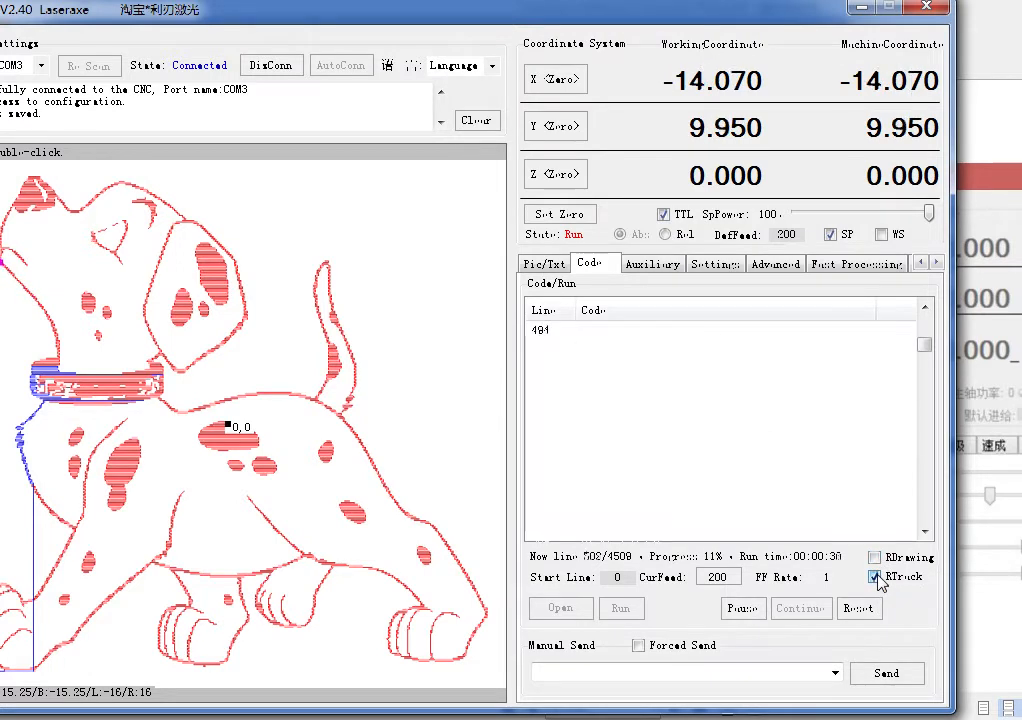
Raise the feed fix rate to 4 while the engraving code is running
{"action": "double_click", "coordinate": [733, 580]}
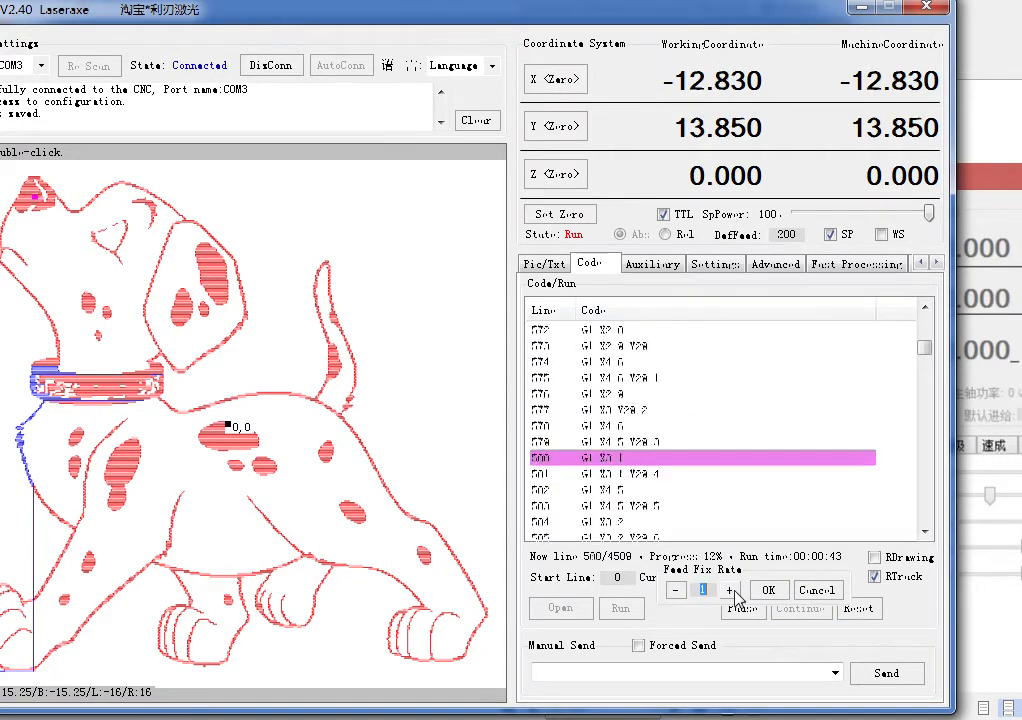
{"action": "left_click", "coordinate": [732, 590]}
{"action": "left_click", "coordinate": [732, 590]}
{"action": "left_click", "coordinate": [733, 590]}
{"action": "left_click", "coordinate": [733, 590]}
{"action": "left_click", "coordinate": [734, 590]}
{"action": "left_click", "coordinate": [734, 590]}
{"action": "left_click", "coordinate": [735, 590]}
{"action": "left_click", "coordinate": [735, 590]}
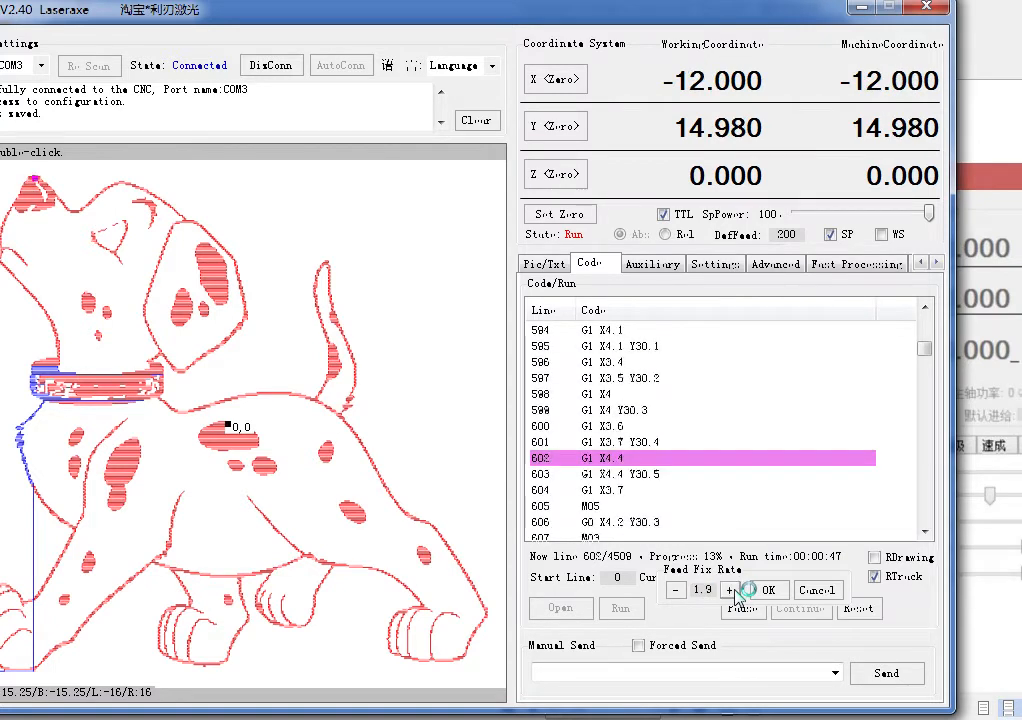
{"action": "left_click_drag", "start_coordinate": [711, 590], "coordinate": [681, 594]}
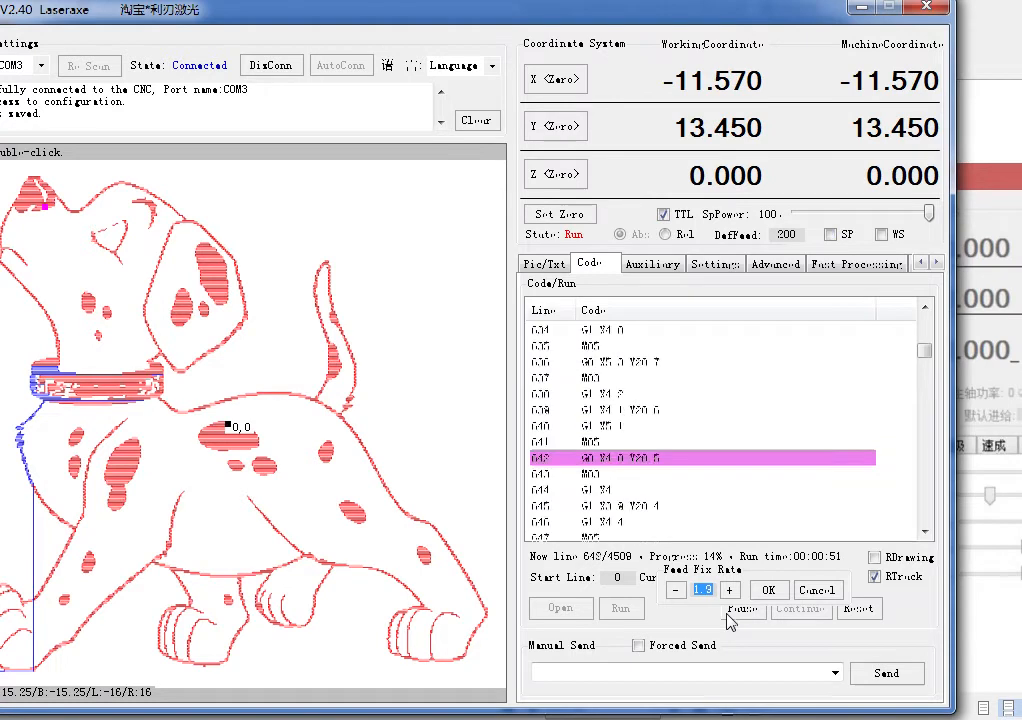
{"action": "type", "text": "4"}
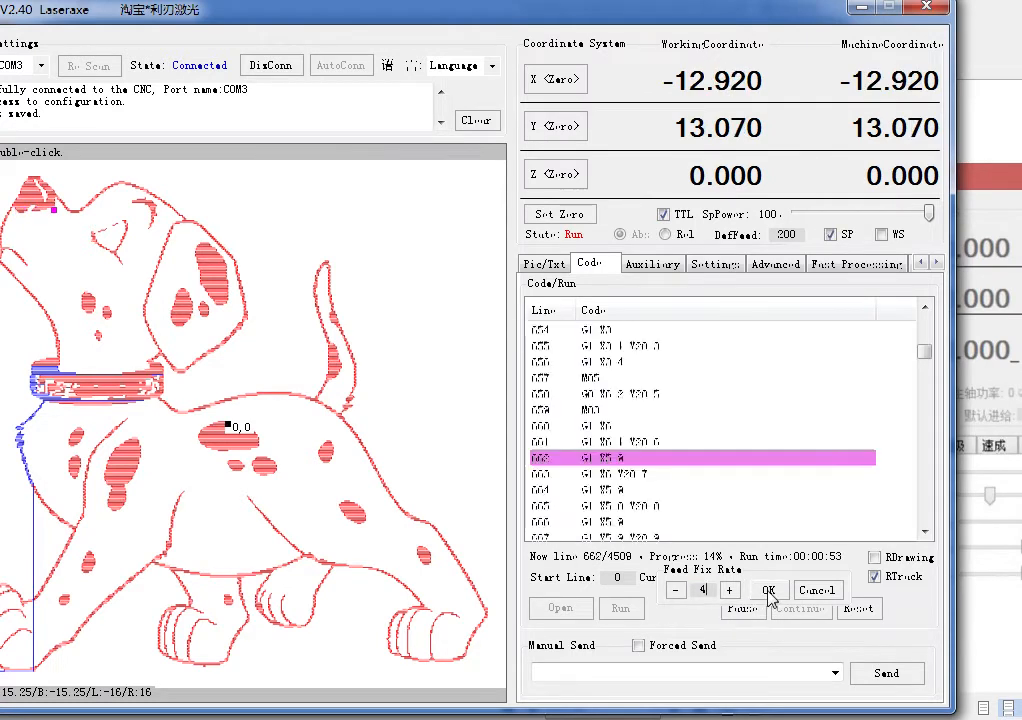
{"action": "left_click", "coordinate": [768, 590]}
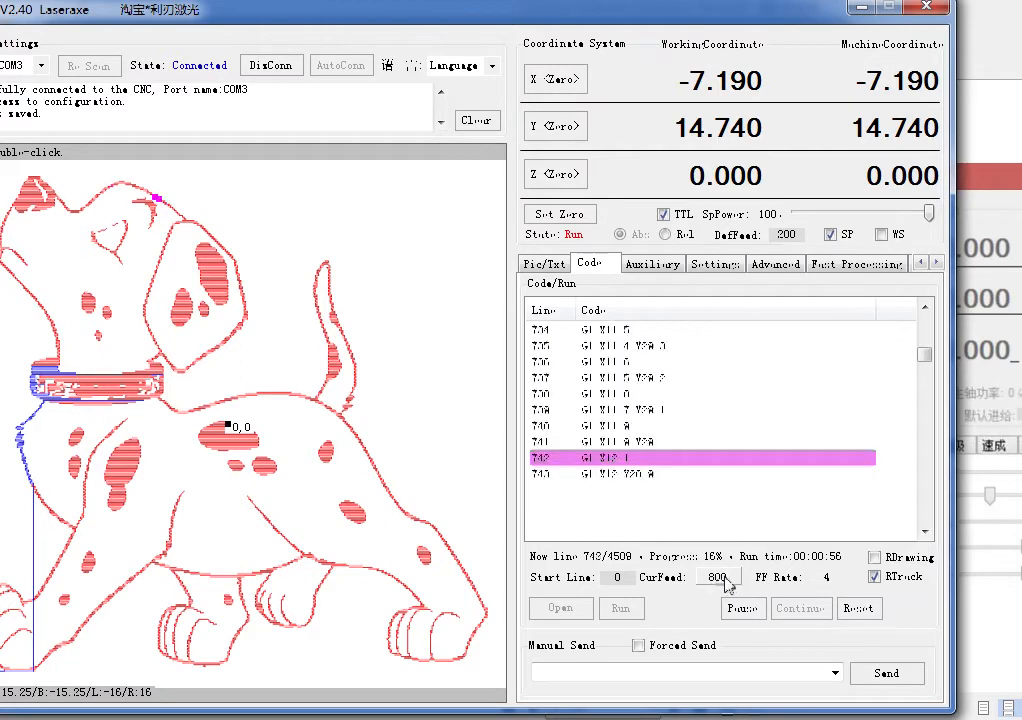
Lower the feed fix rate to 0.3 while the engraving code is running
{"action": "double_click", "coordinate": [720, 580]}
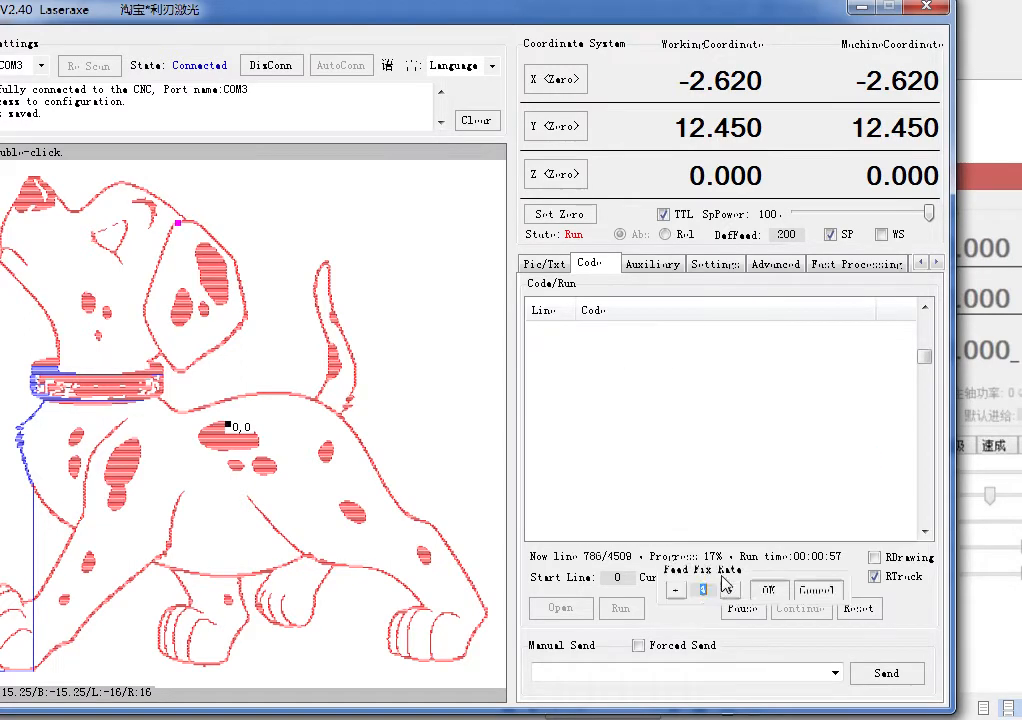
{"action": "type", "text": "0."}
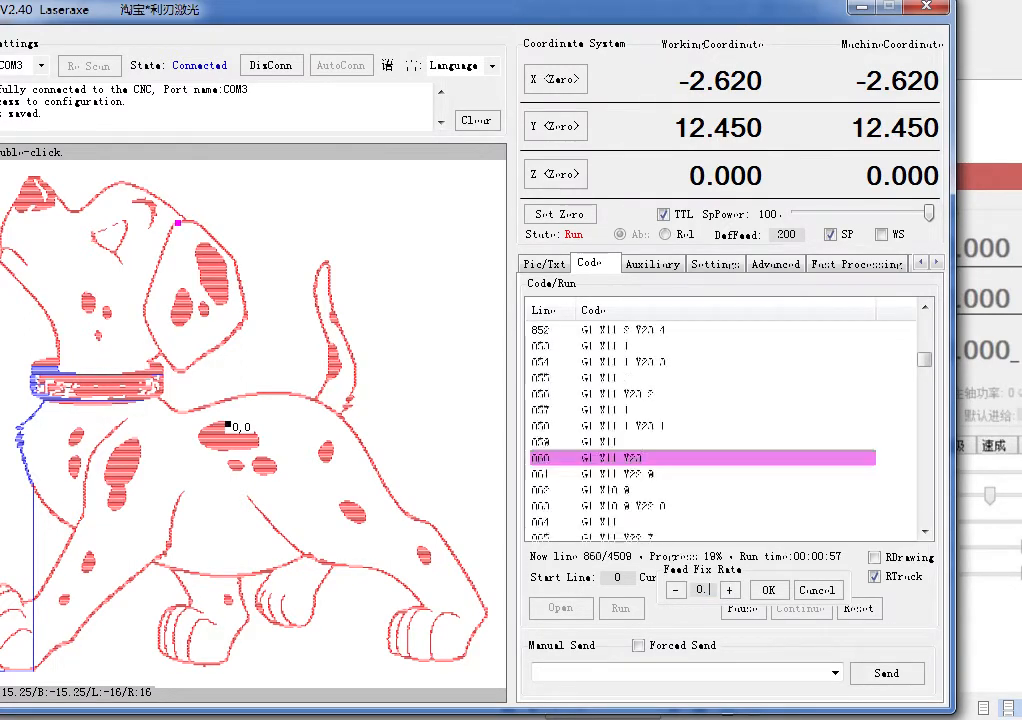
{"action": "type", "text": "3"}
{"action": "left_click", "coordinate": [765, 590]}
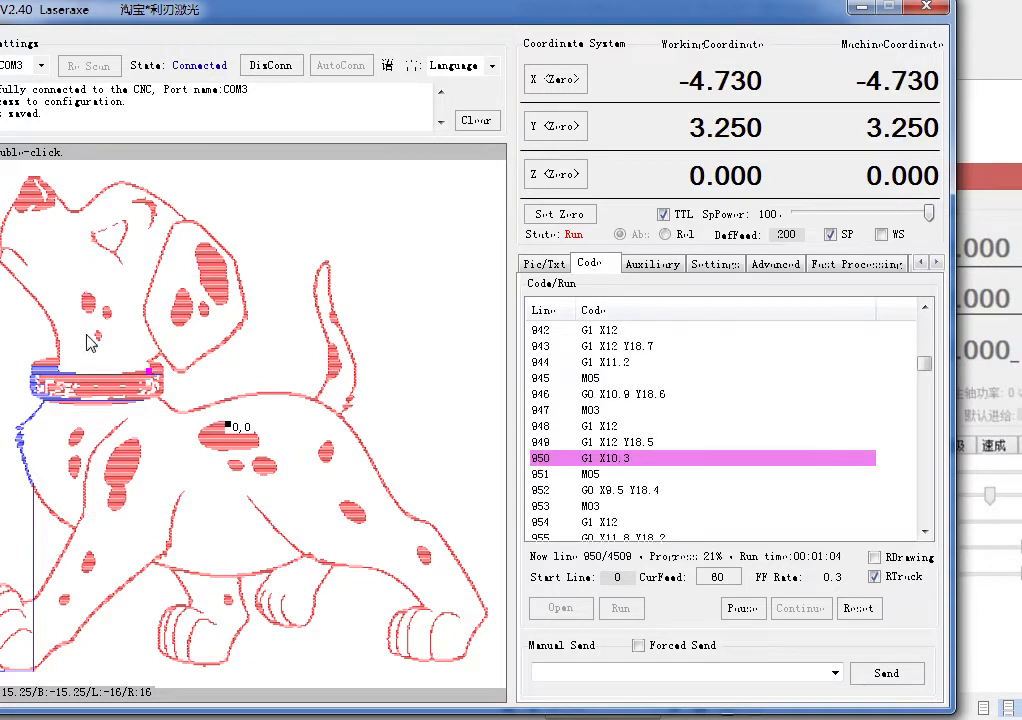
Turn off TTL mode and reduce the spindle power to 71% during the run
{"action": "left_click", "coordinate": [875, 577]}
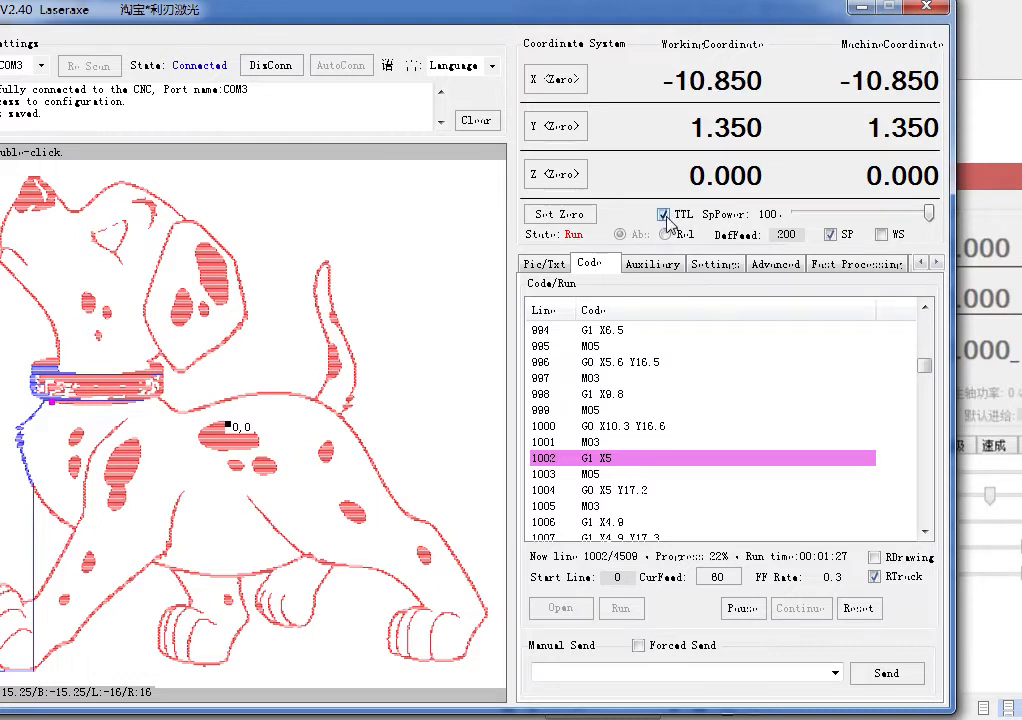
{"action": "left_click", "coordinate": [664, 216]}
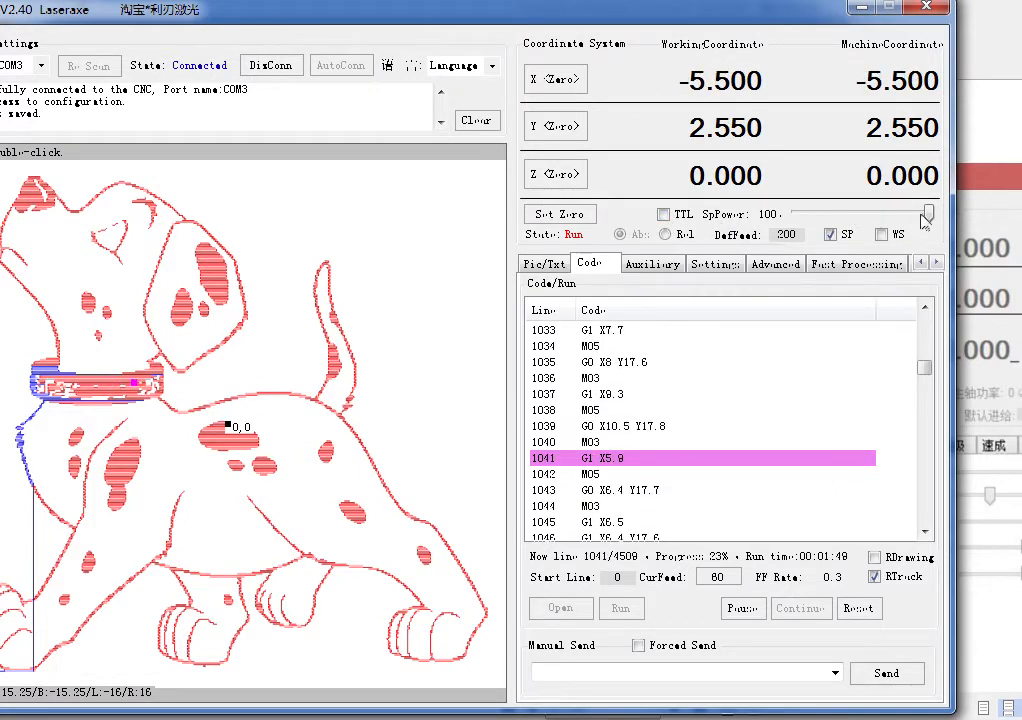
{"action": "left_click_drag", "start_coordinate": [932, 212], "coordinate": [895, 215]}
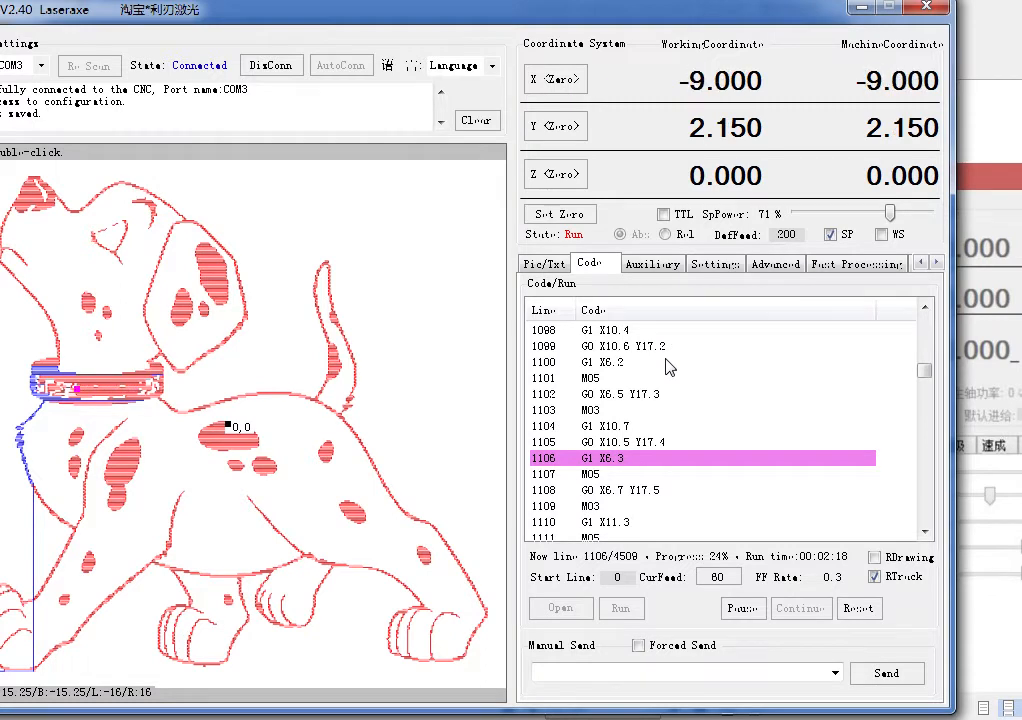
Pause the running engraving code, continue it briefly, and pause it again
{"action": "left_click", "coordinate": [751, 605]}
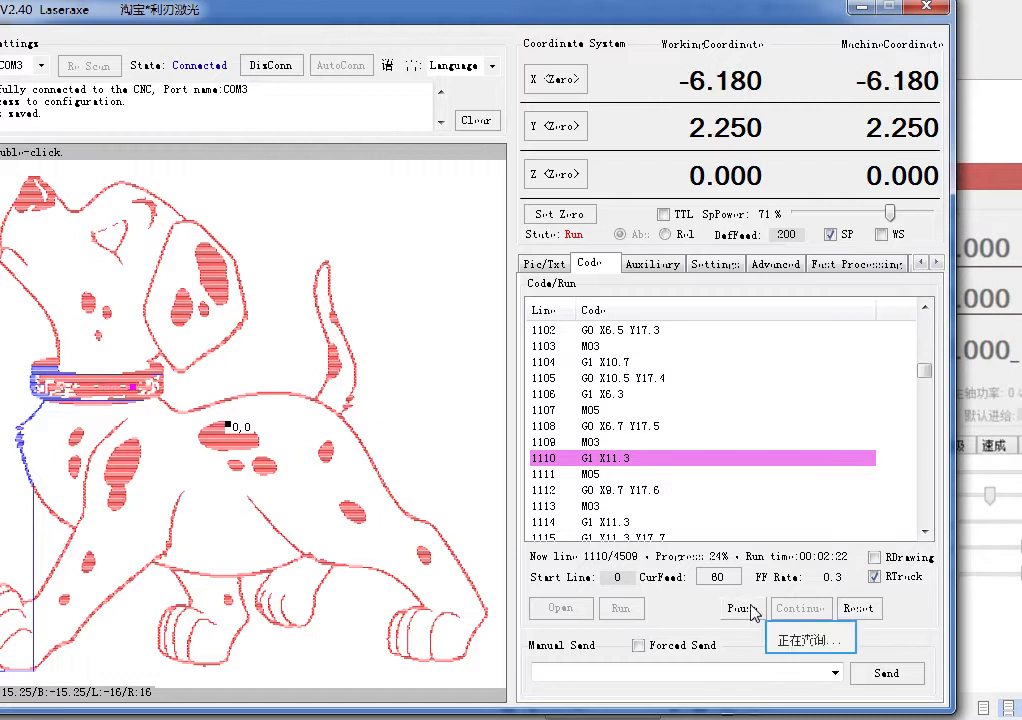
{"action": "mouse_move", "coordinate": [767, 604]}
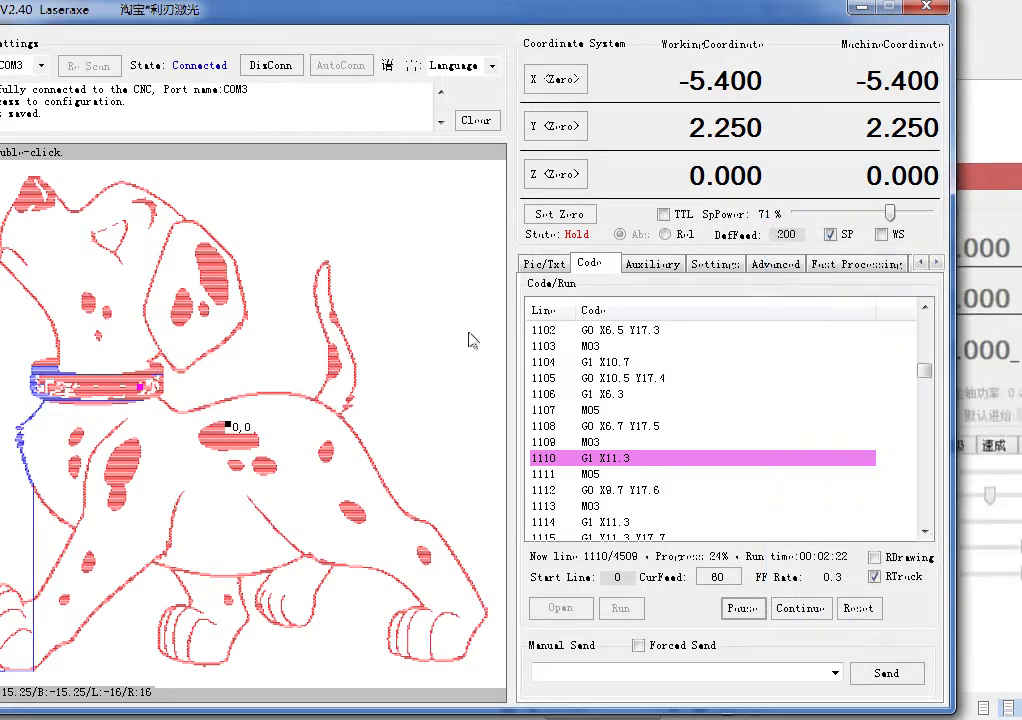
{"action": "left_click", "coordinate": [799, 610]}
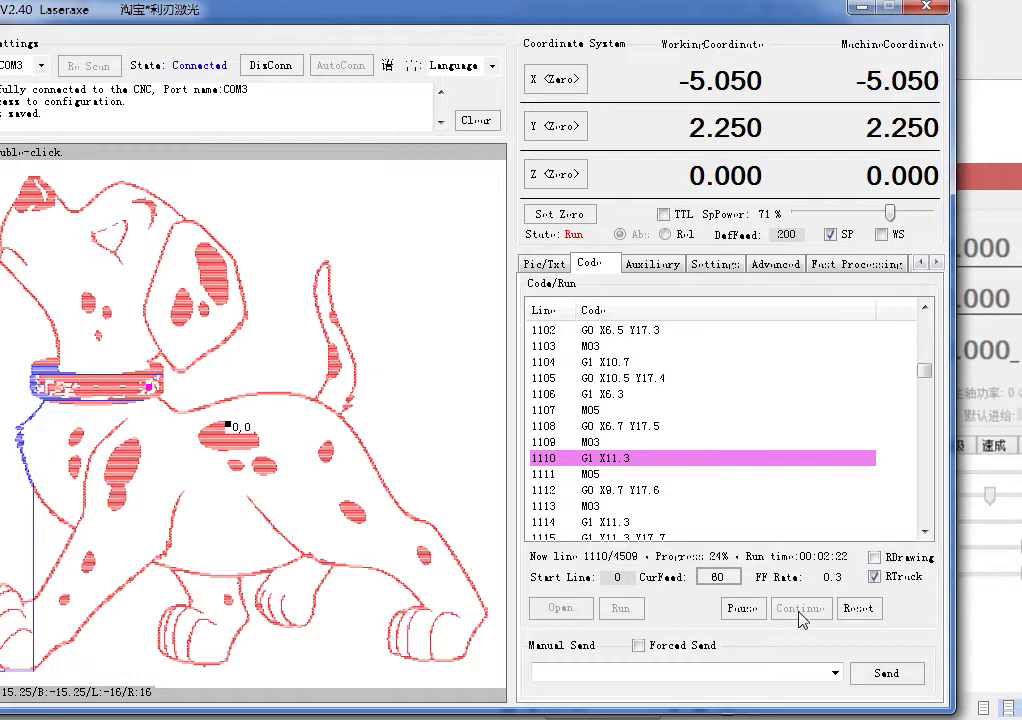
{"action": "left_click", "coordinate": [743, 608]}
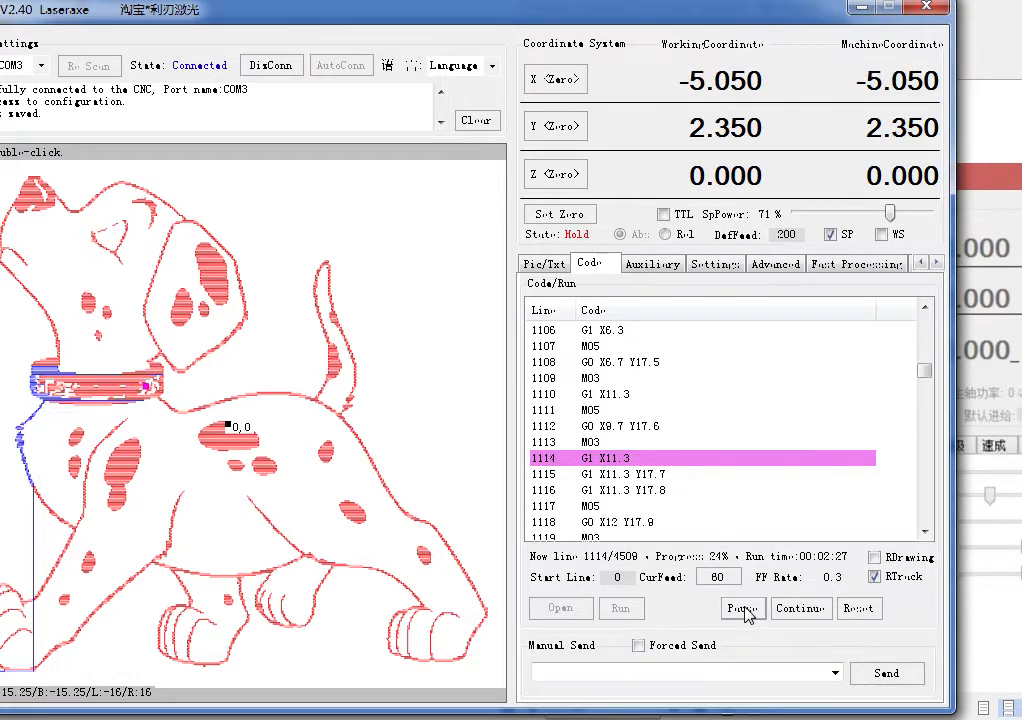
{"action": "mouse_move", "coordinate": [744, 613]}
Look over the picture and auxiliary pages, set the manual operation speed to 1000, and try to jog X in the negative direction
{"action": "left_click", "coordinate": [548, 264]}
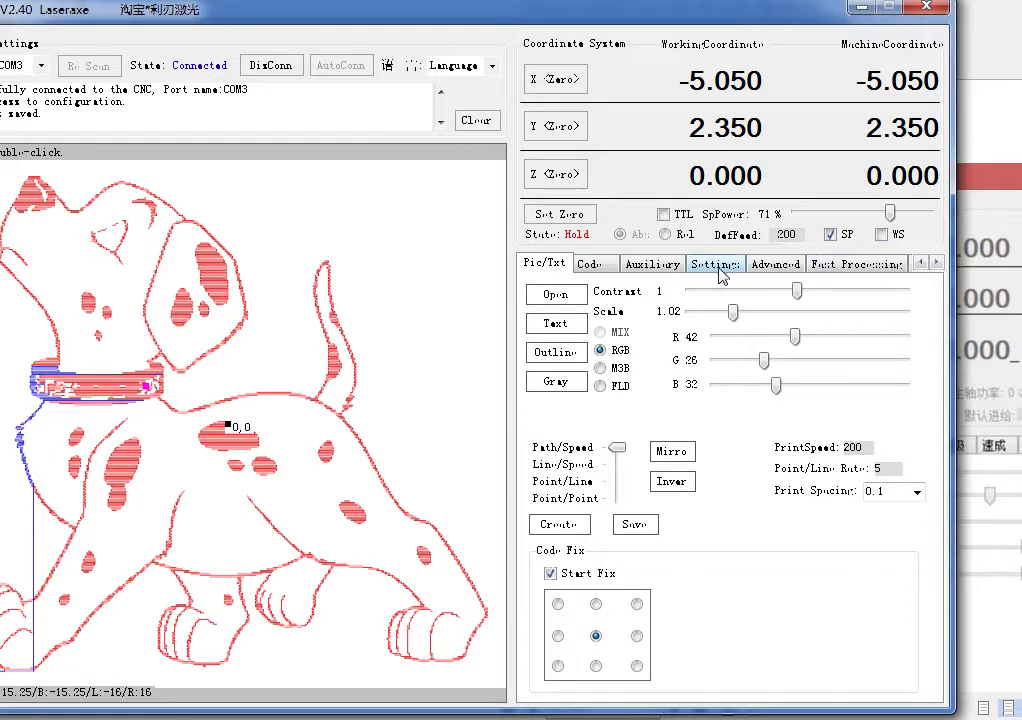
{"action": "left_click", "coordinate": [650, 265]}
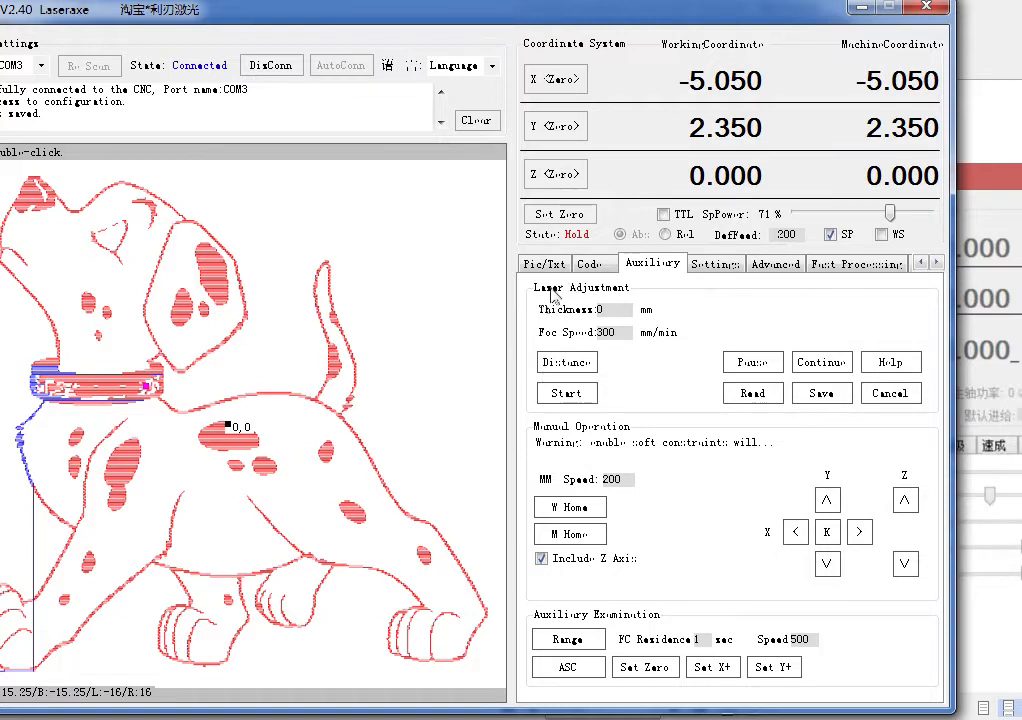
{"action": "left_click", "coordinate": [590, 395]}
{"action": "left_click", "coordinate": [888, 393]}
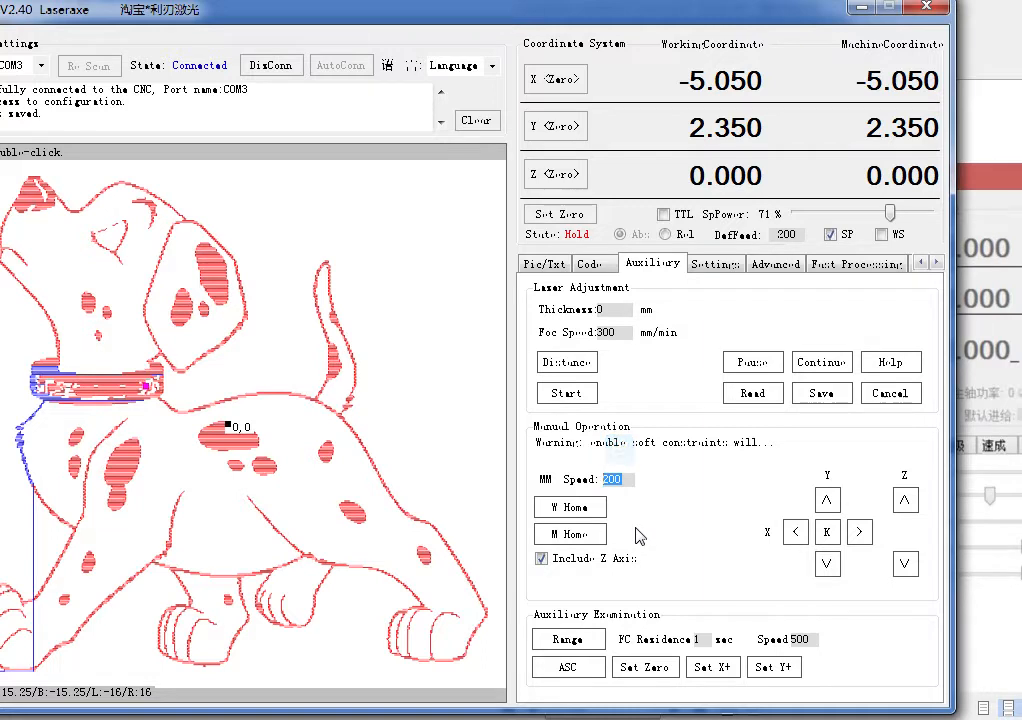
{"action": "type", "text": "1000"}
{"action": "left_click", "coordinate": [795, 532]}
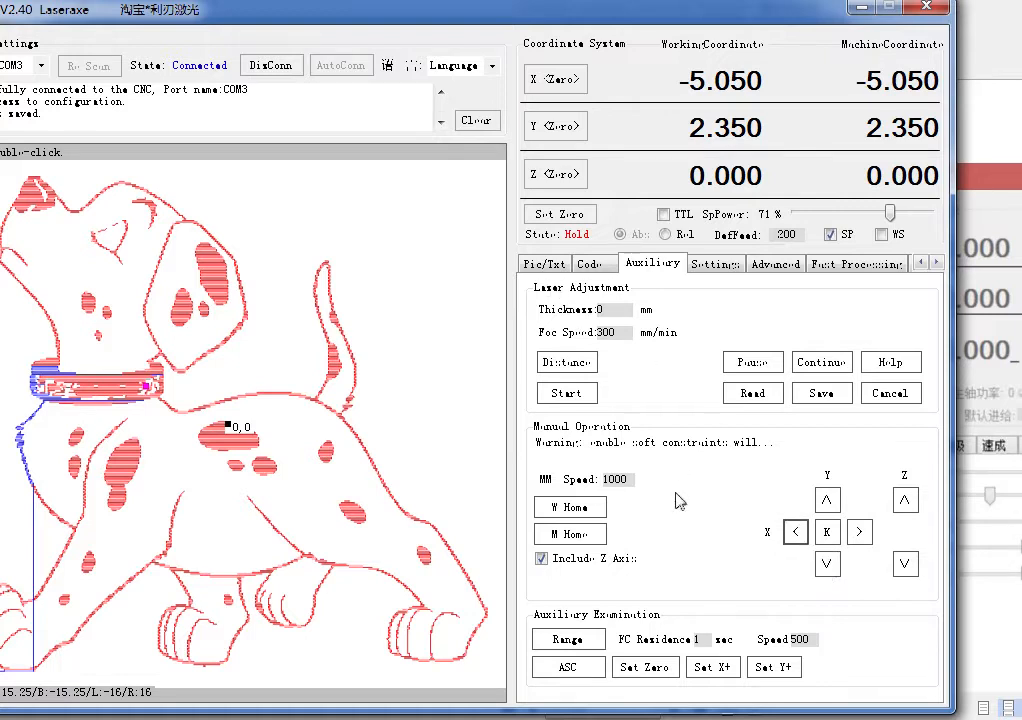
Return to the code page and reset the paused run to free the machine
{"action": "left_click", "coordinate": [562, 266]}
{"action": "left_click", "coordinate": [589, 263]}
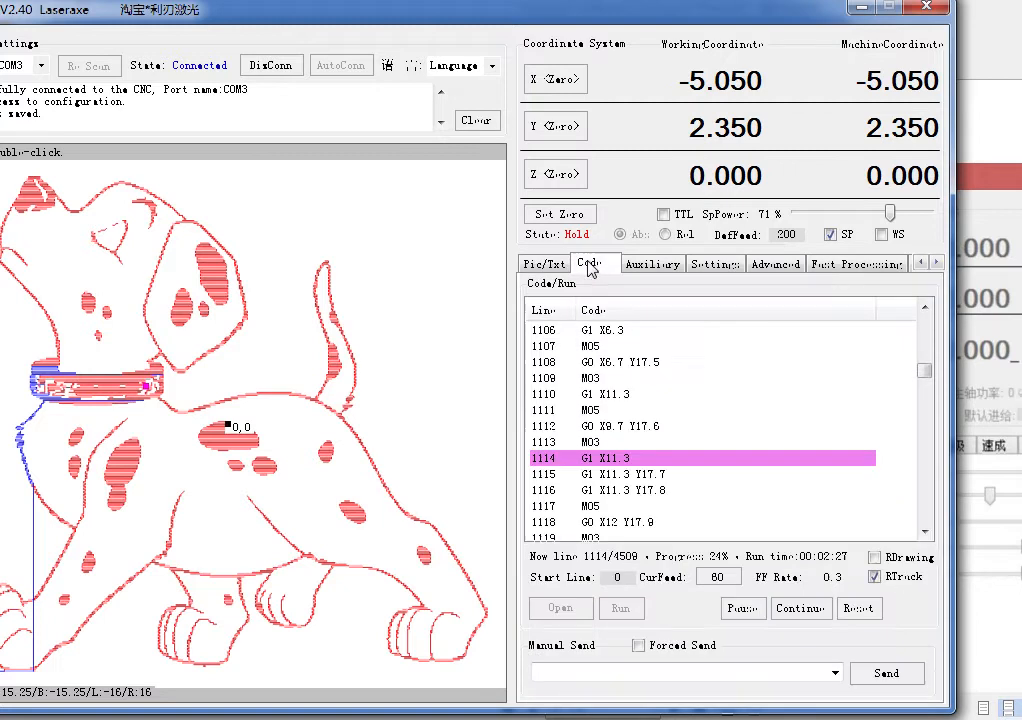
{"action": "left_click", "coordinate": [860, 609]}
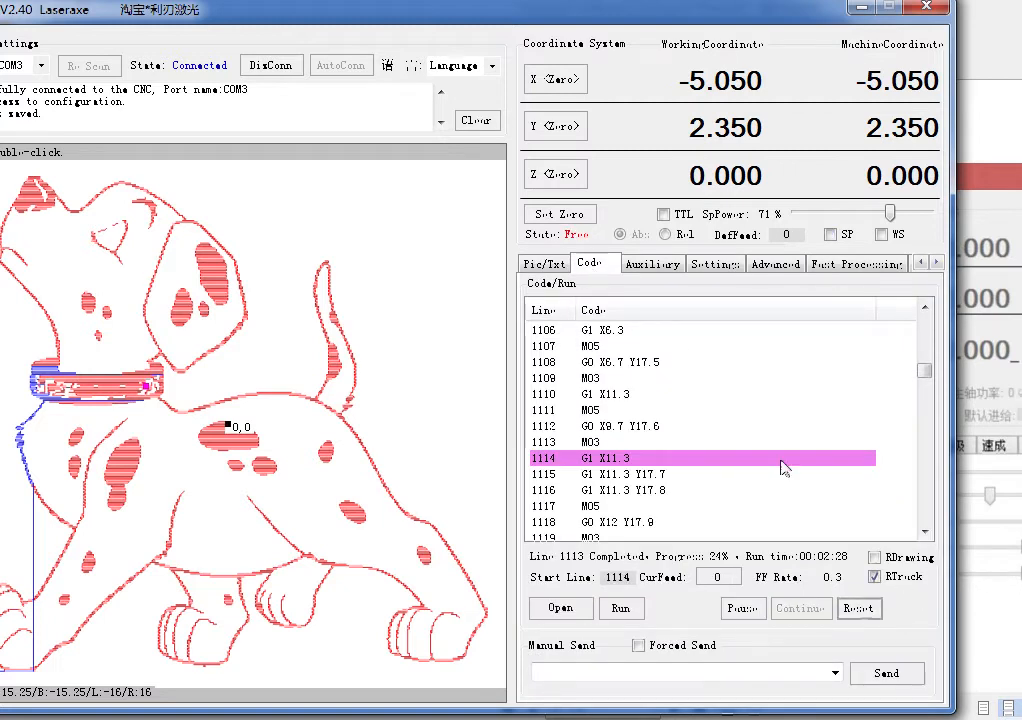
Jog the machine manually in both X directions and in negative Y, and check the working and machine home functions
{"action": "left_click", "coordinate": [656, 265]}
{"action": "left_click", "coordinate": [797, 533]}
{"action": "left_click", "coordinate": [797, 533]}
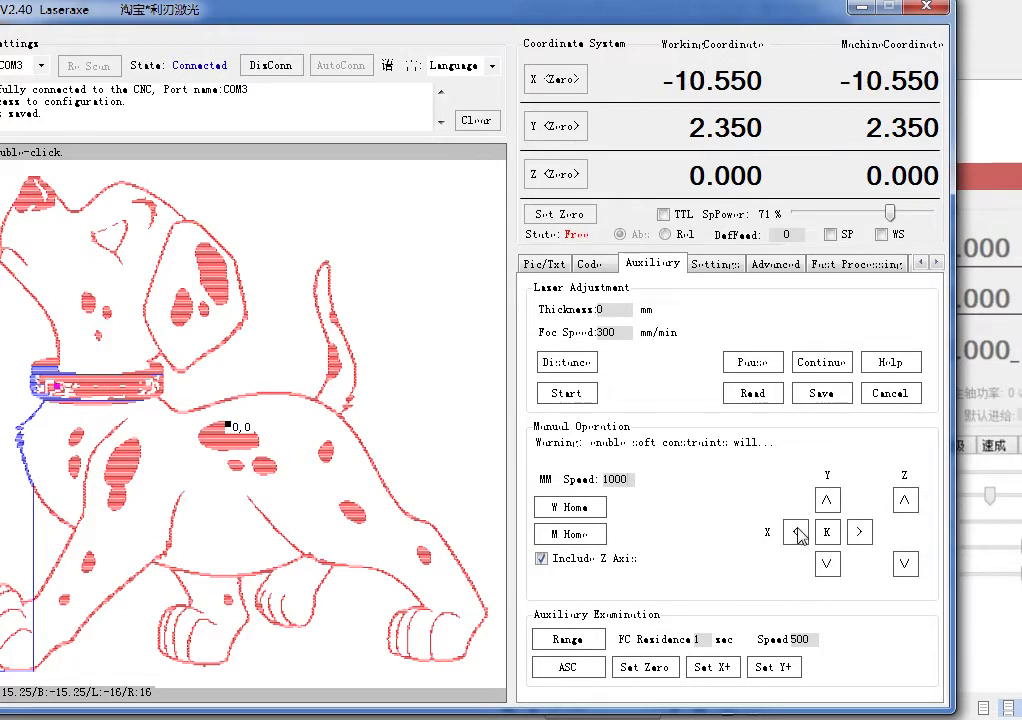
{"action": "left_click_drag", "start_coordinate": [798, 534], "coordinate": [858, 535]}
{"action": "left_click", "coordinate": [858, 533]}
{"action": "left_click", "coordinate": [826, 565]}
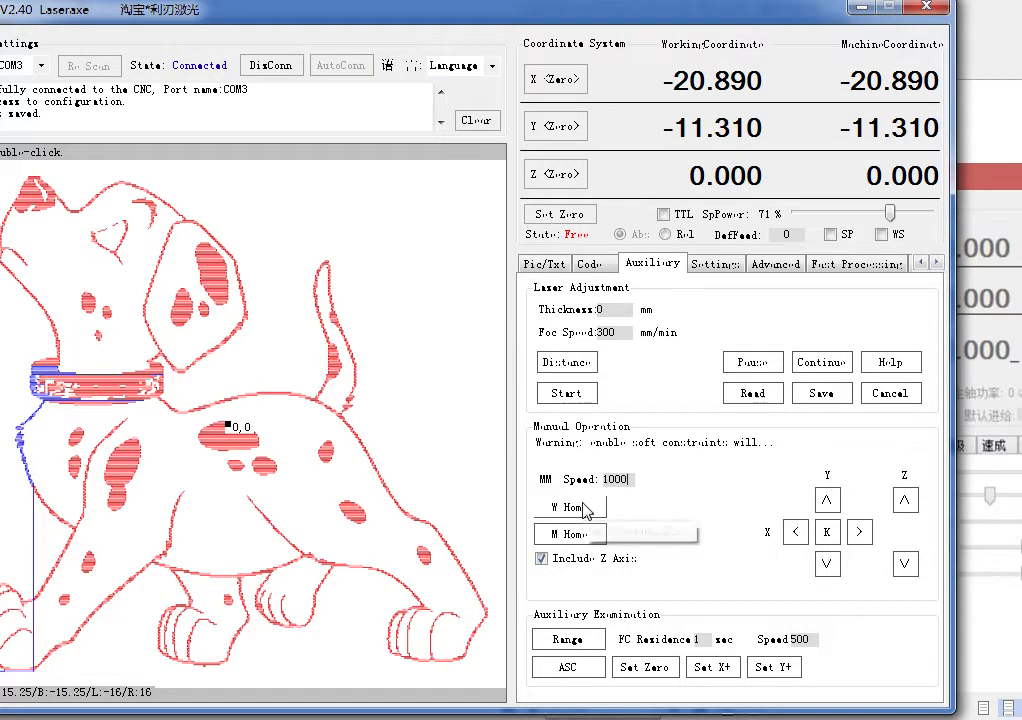
{"action": "mouse_move", "coordinate": [587, 508]}
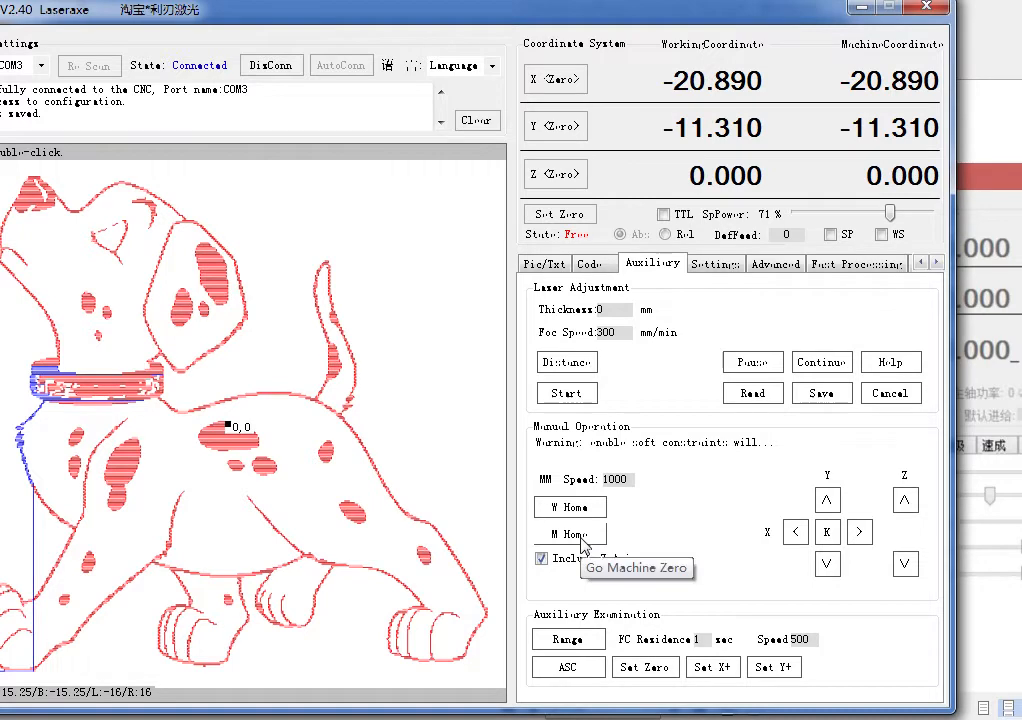
{"action": "mouse_move", "coordinate": [583, 538]}
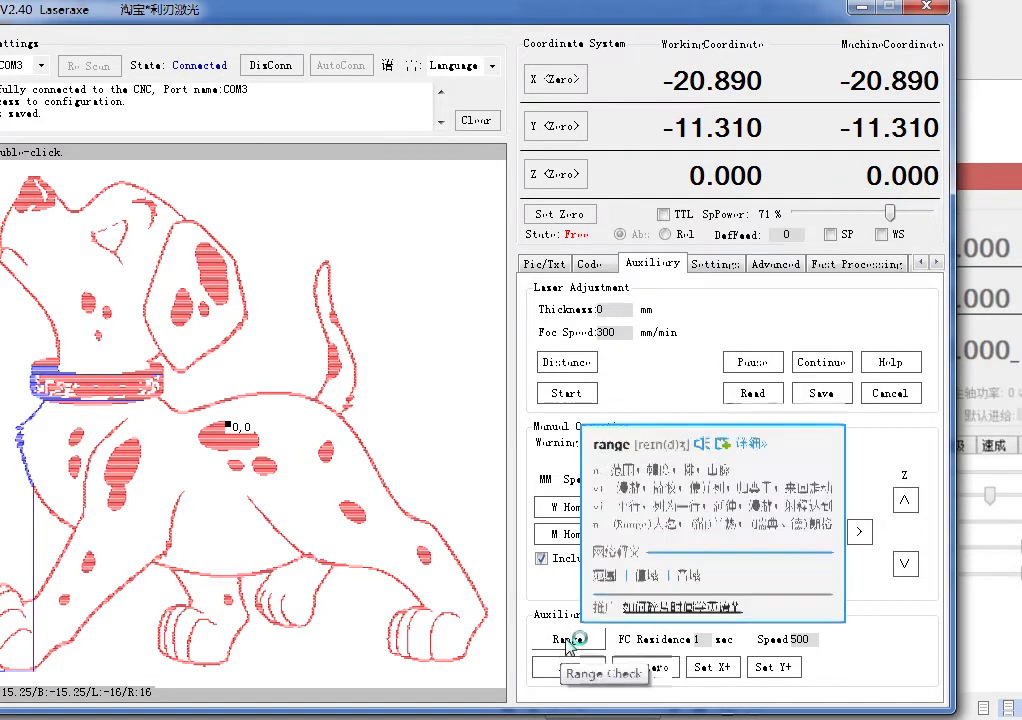
Look over the auxiliary examination options: range check, FC residence time, speed and automatic search center
{"action": "mouse_move", "coordinate": [541, 636]}
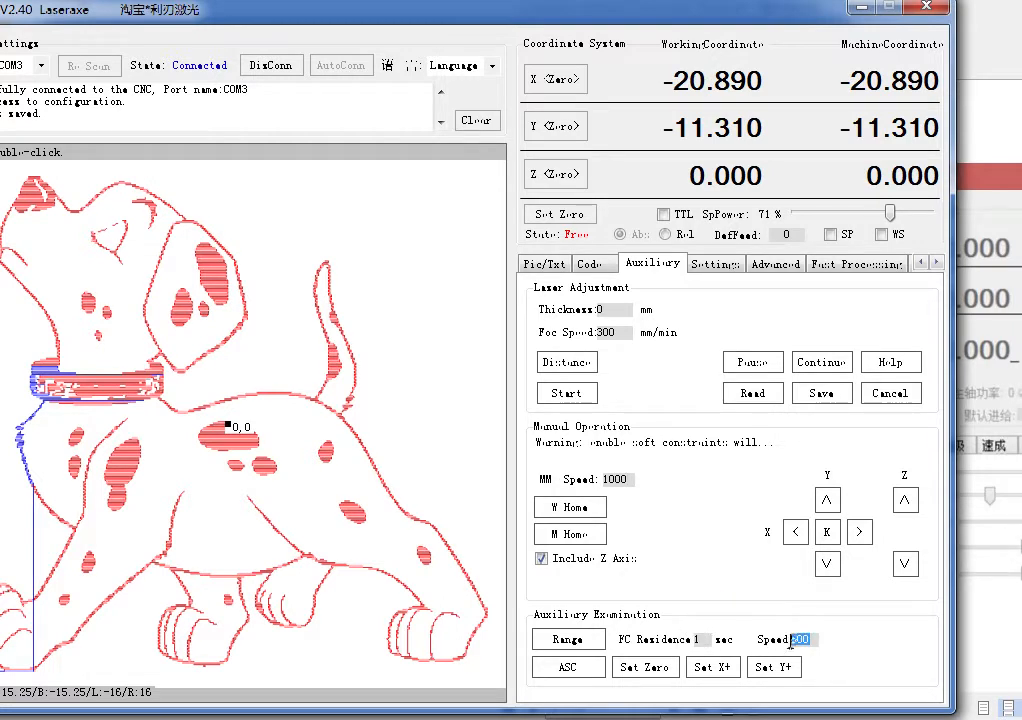
{"action": "left_click", "coordinate": [700, 640]}
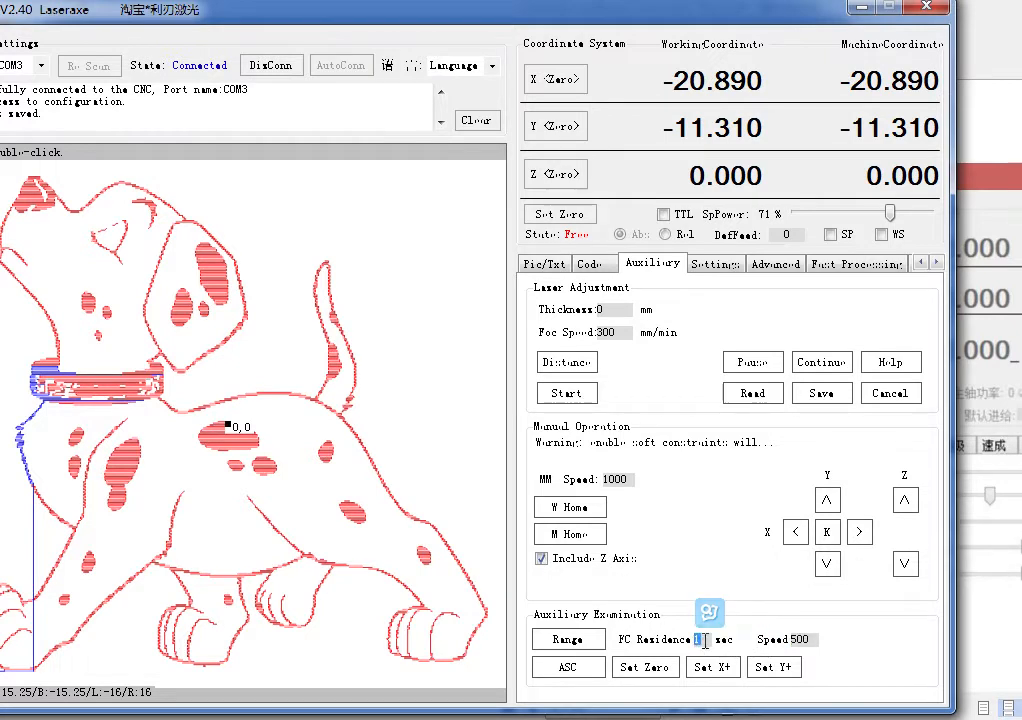
{"action": "left_click_drag", "start_coordinate": [811, 641], "coordinate": [784, 641]}
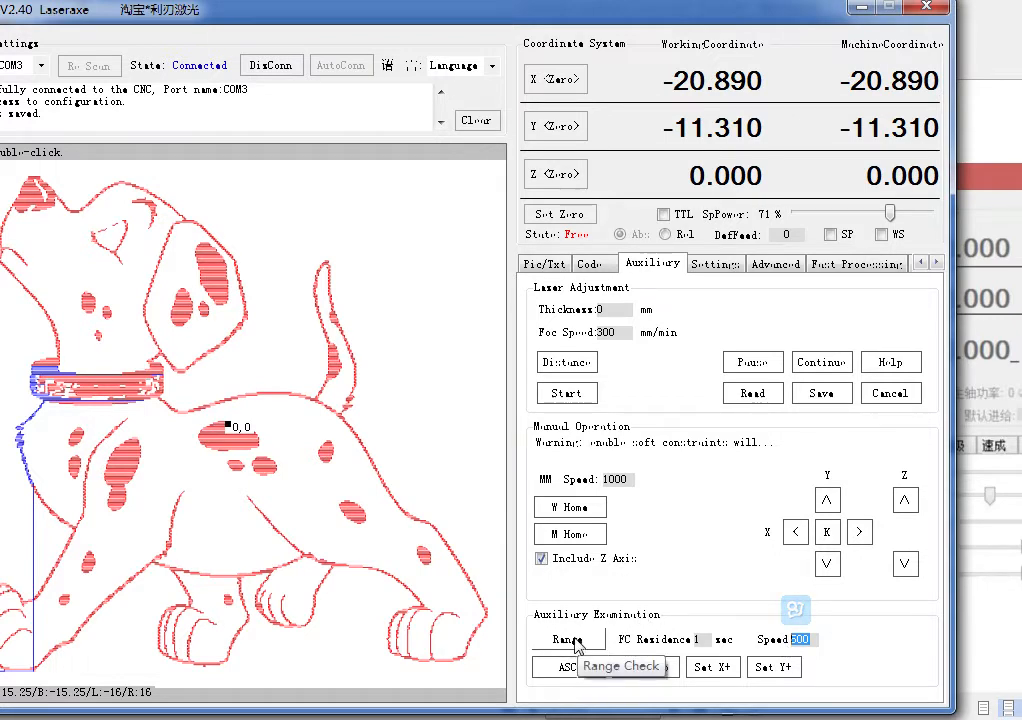
{"action": "mouse_move", "coordinate": [575, 647]}
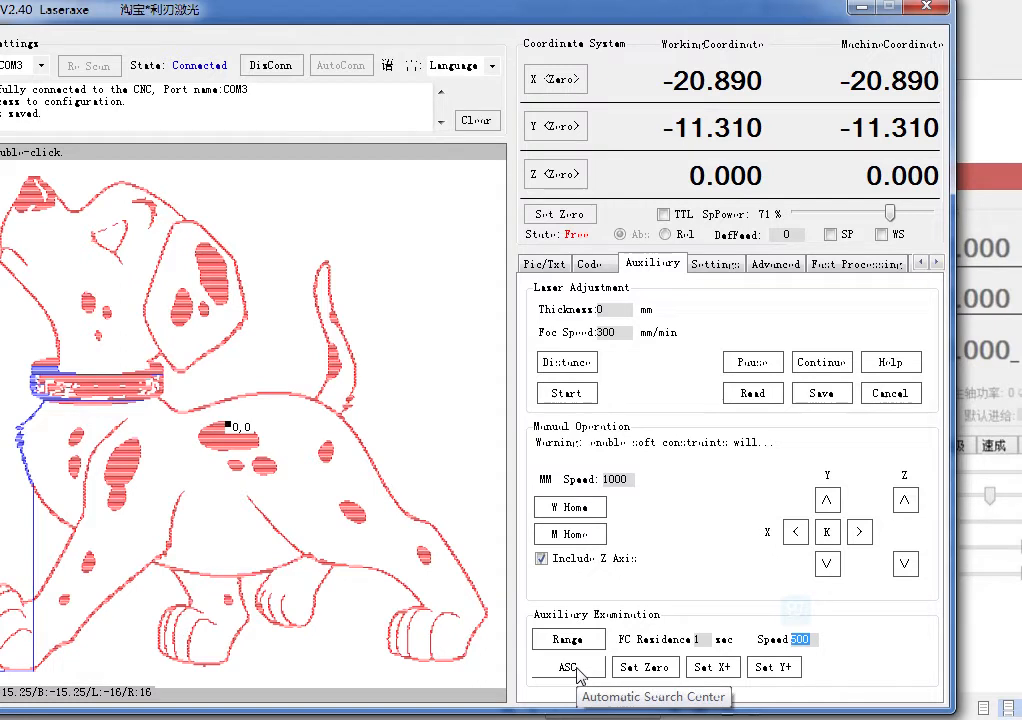
{"action": "mouse_move", "coordinate": [575, 670]}
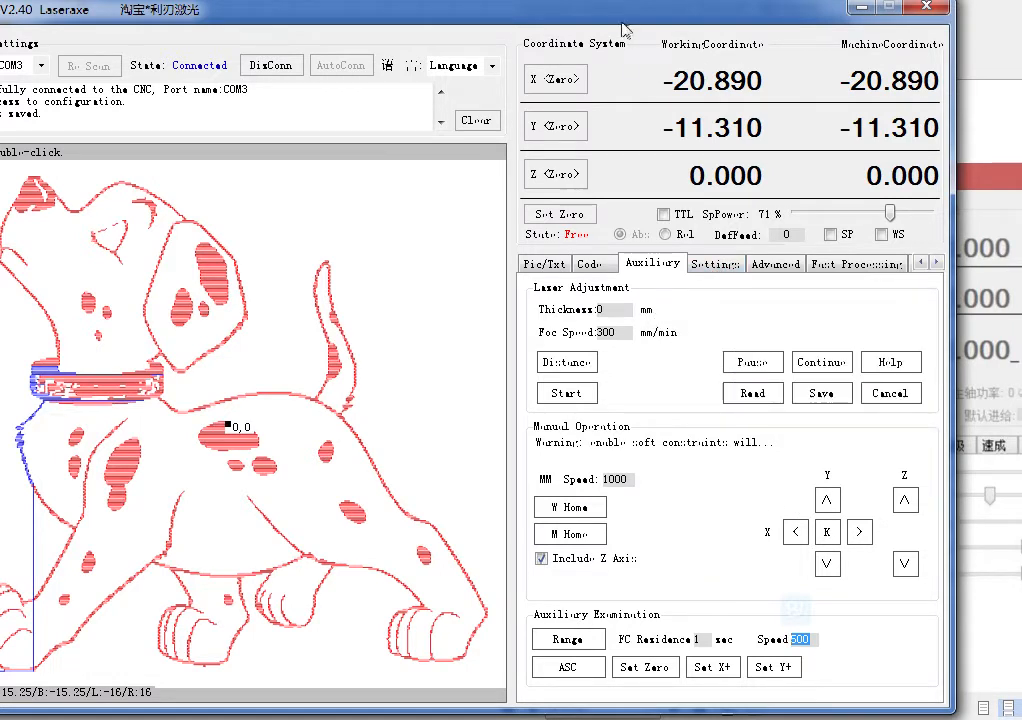
Review the axis settings, including steps per millimetre, and jog the machine in the negative X direction
{"action": "left_click", "coordinate": [717, 265]}
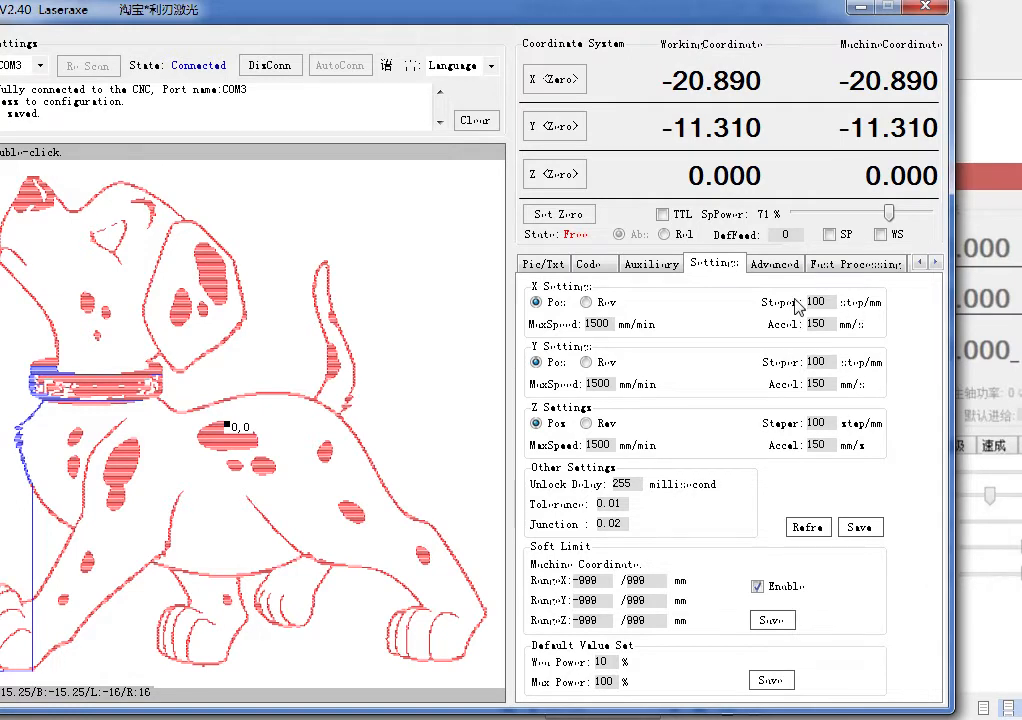
{"action": "mouse_move", "coordinate": [797, 305]}
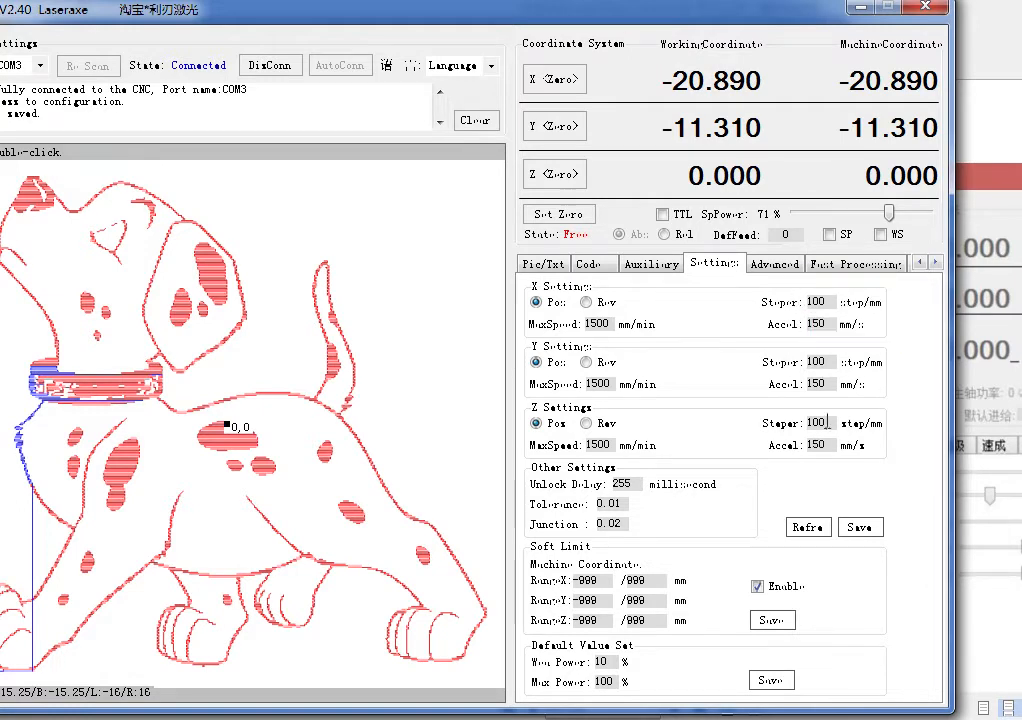
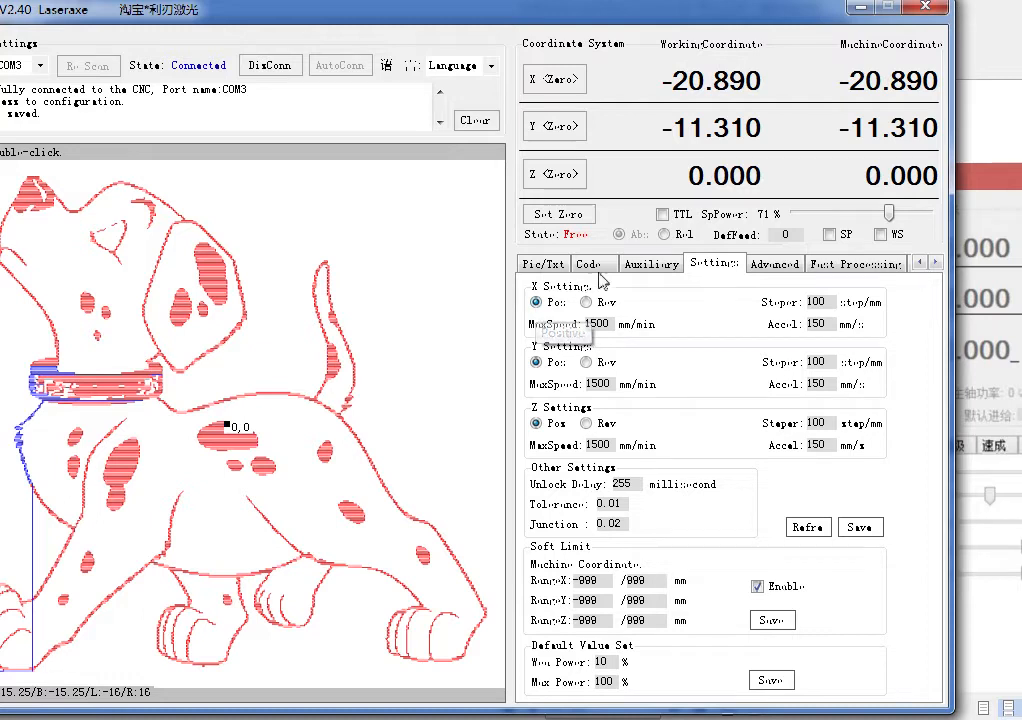
{"action": "left_click", "coordinate": [650, 265]}
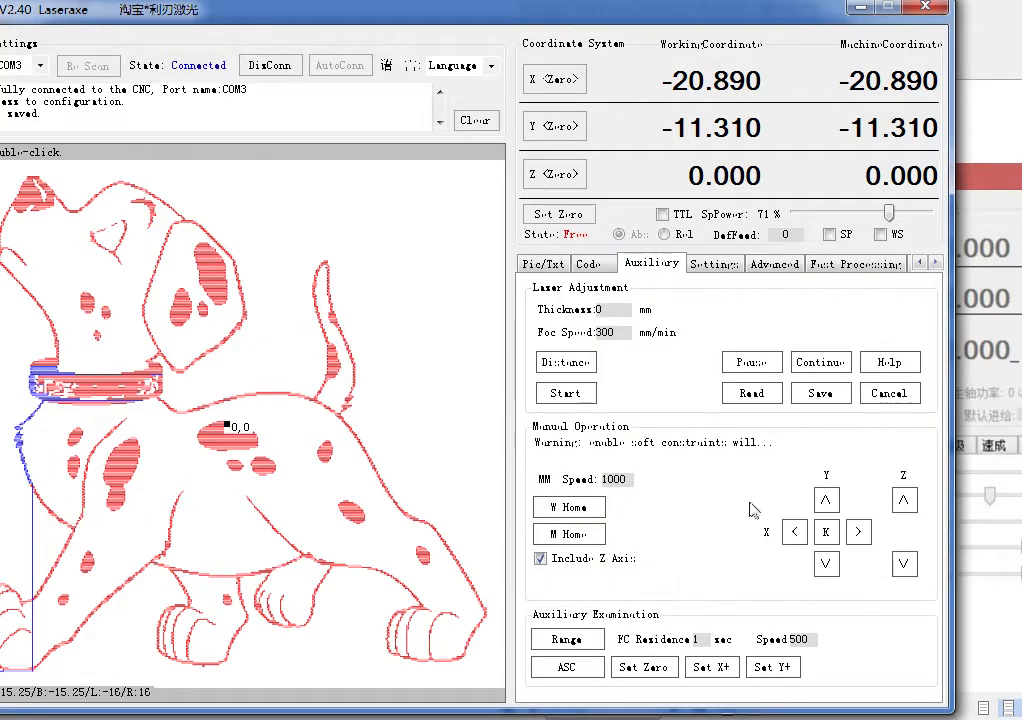
{"action": "left_click", "coordinate": [797, 533]}
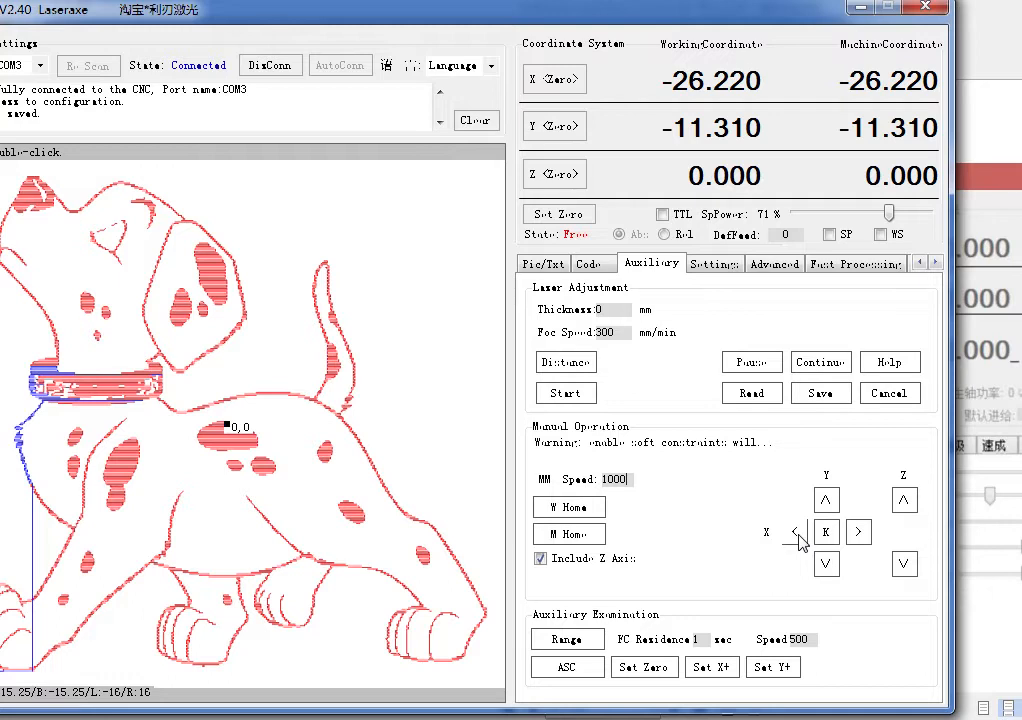
Set the X axis direction to Rev and save the configuration, soft limit and default value settings
{"action": "left_click", "coordinate": [714, 263]}
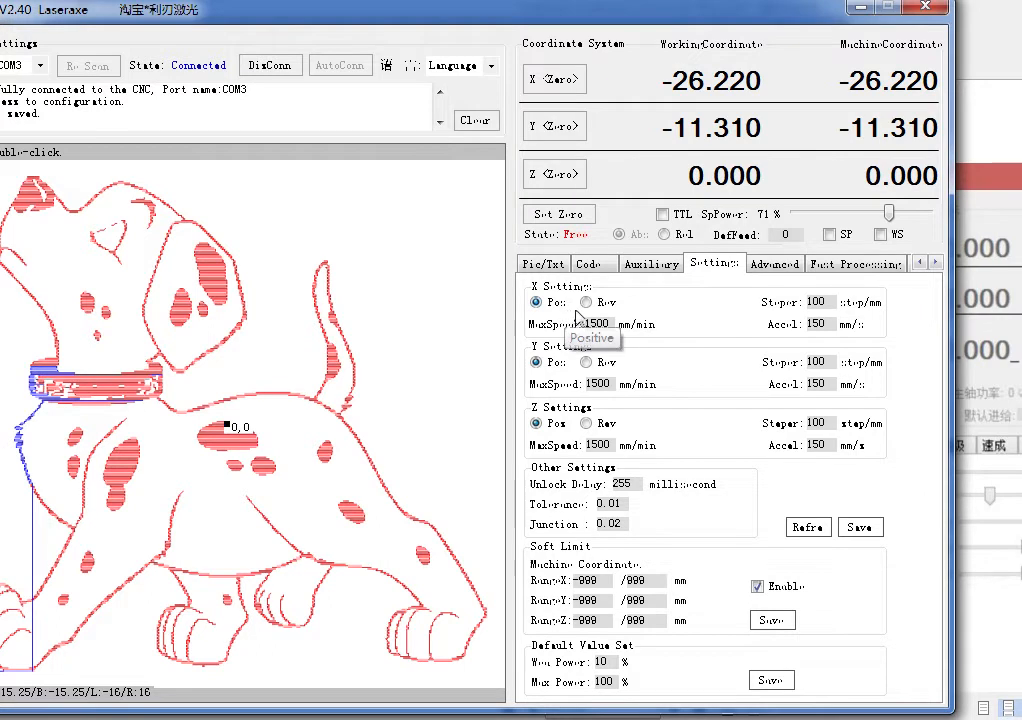
{"action": "left_click", "coordinate": [586, 302]}
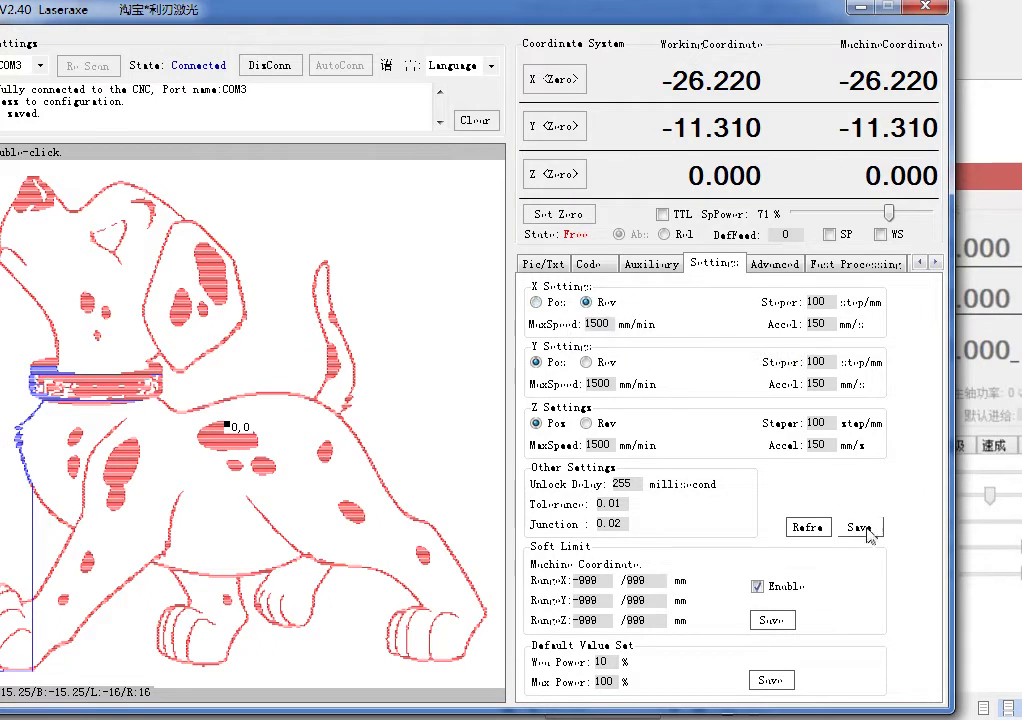
{"action": "left_click", "coordinate": [772, 620]}
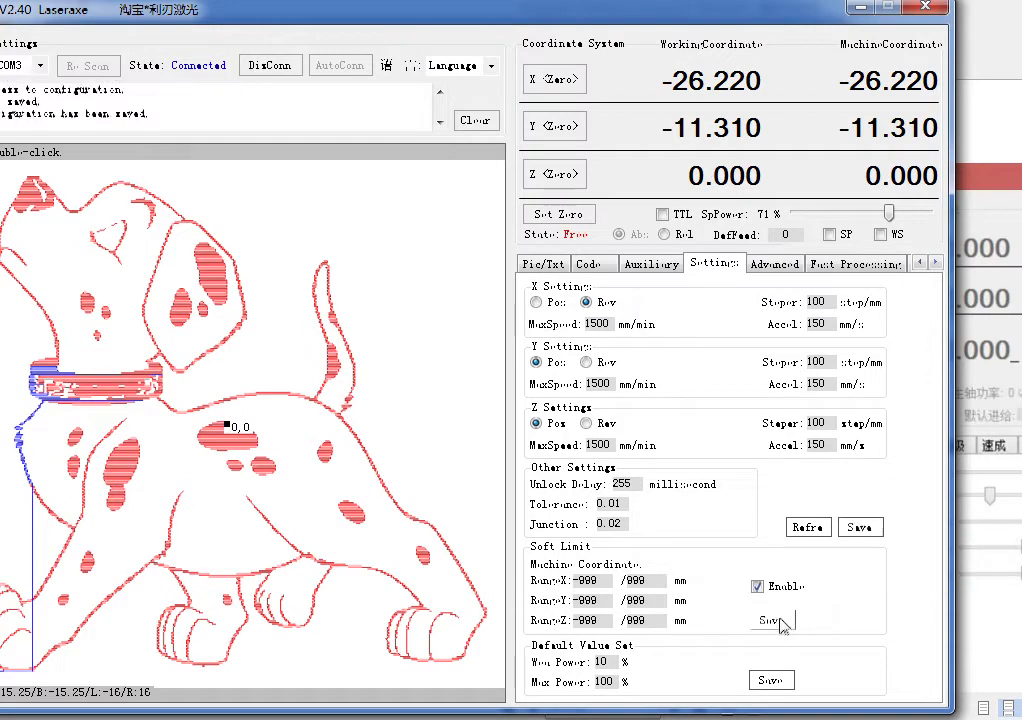
{"action": "left_click", "coordinate": [772, 680]}
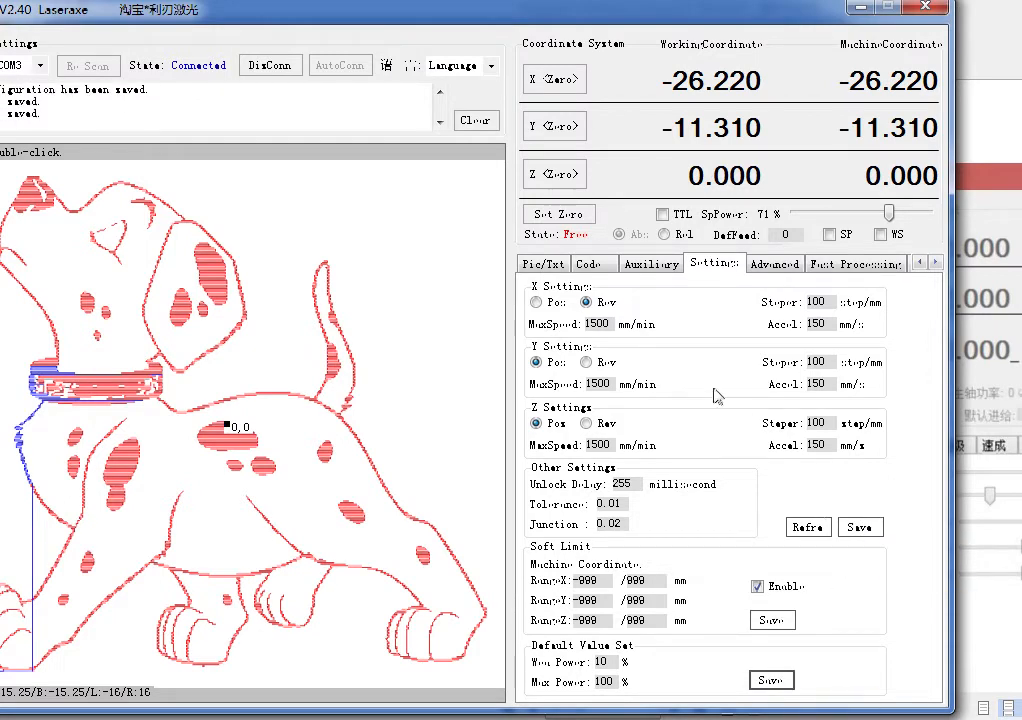
Return to the manual operation controls and jog the machine in the positive Y direction
{"action": "left_click", "coordinate": [651, 263]}
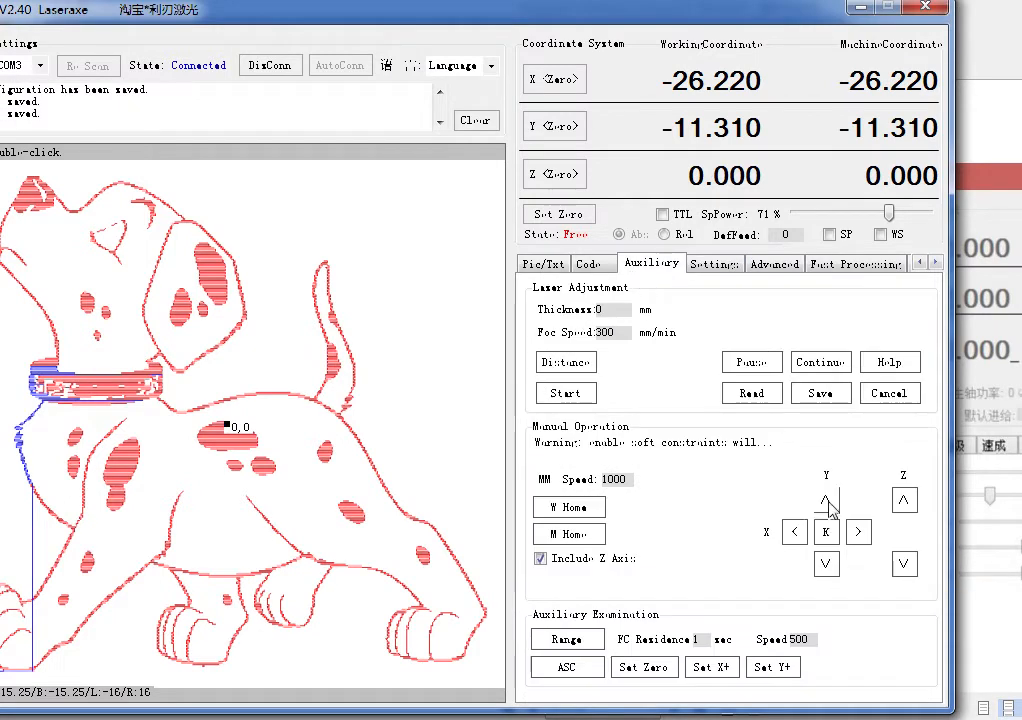
{"action": "mouse_move", "coordinate": [826, 505]}
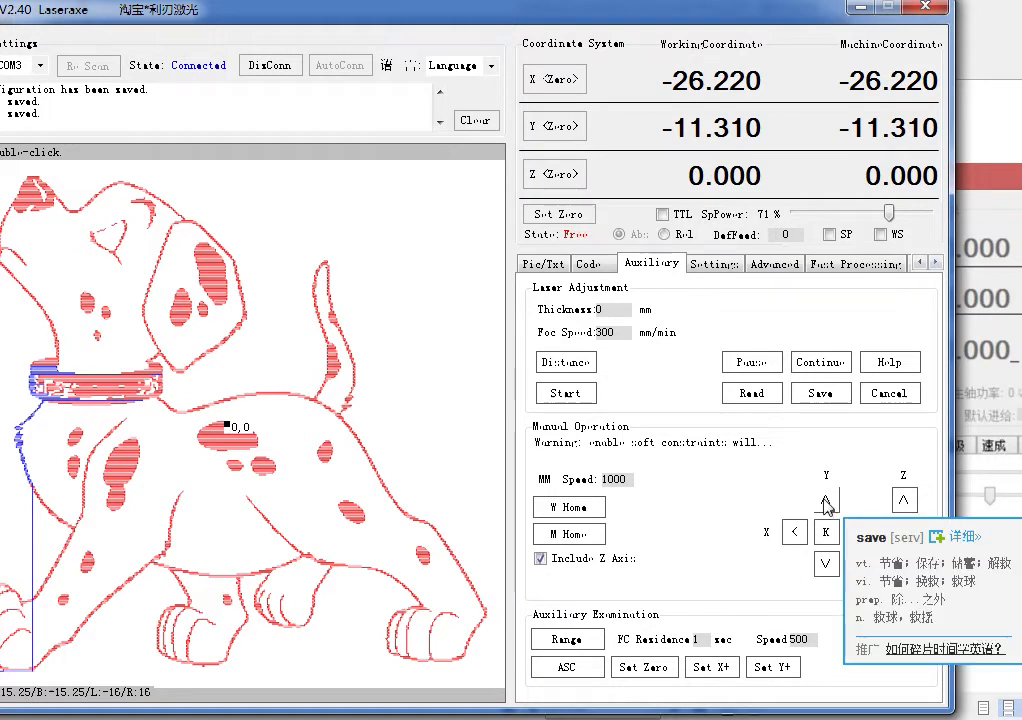
{"action": "left_click", "coordinate": [826, 502]}
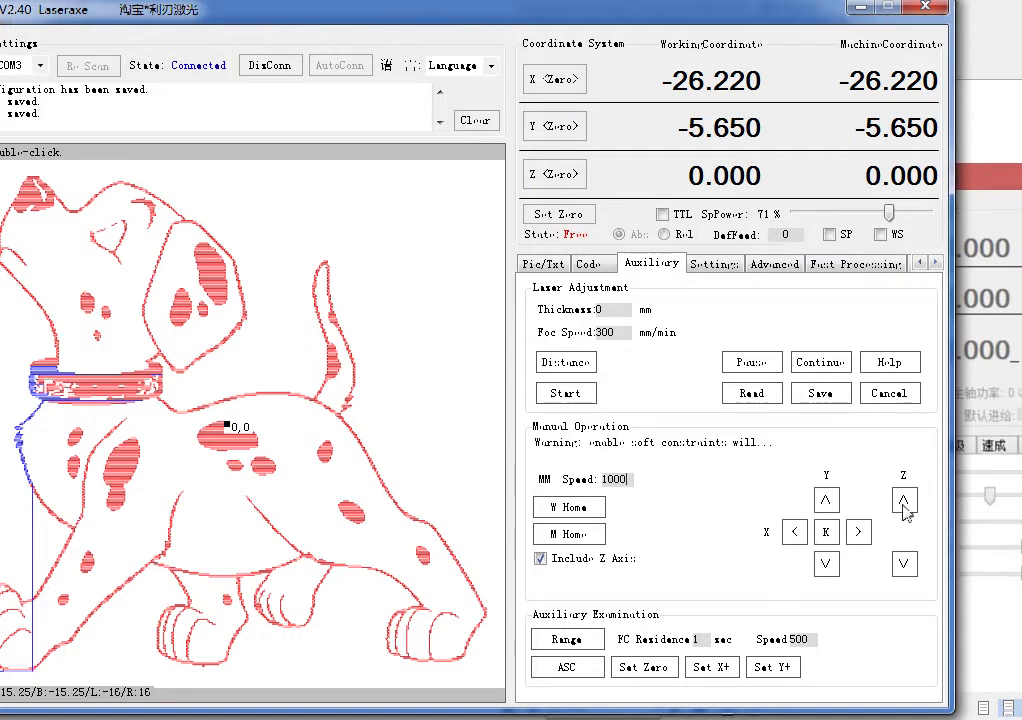
Set the X axis direction back to Pos and save the soft limit and axis configuration settings
{"action": "left_click", "coordinate": [714, 264]}
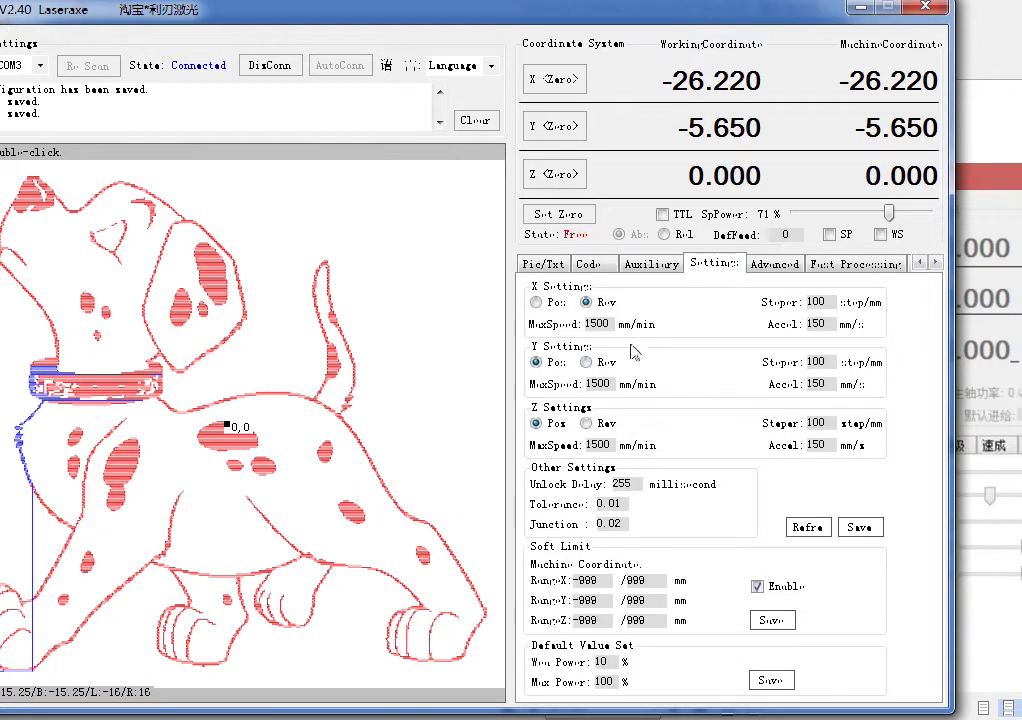
{"action": "left_click", "coordinate": [536, 302]}
{"action": "mouse_move", "coordinate": [665, 272]}
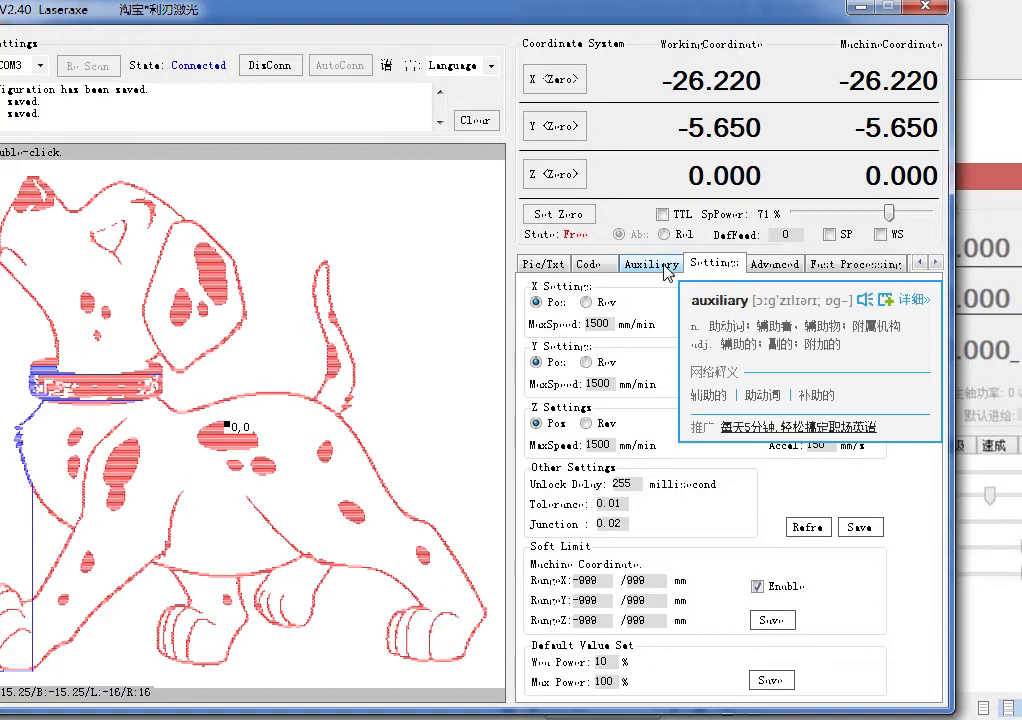
{"action": "left_click", "coordinate": [665, 268]}
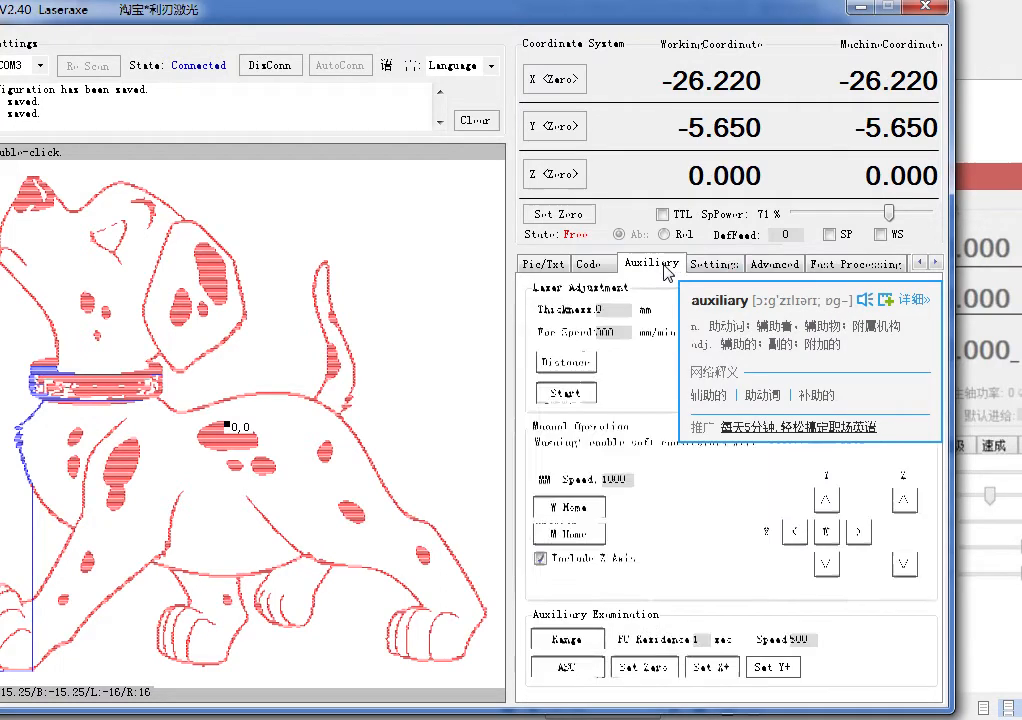
{"action": "left_click", "coordinate": [712, 264]}
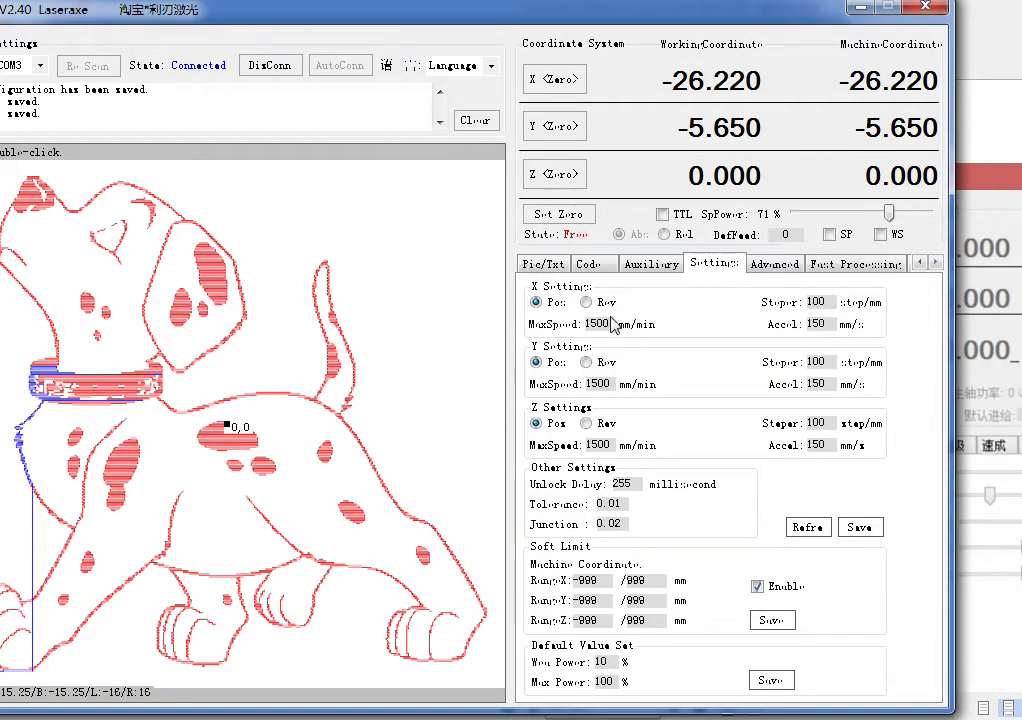
{"action": "mouse_move", "coordinate": [662, 276]}
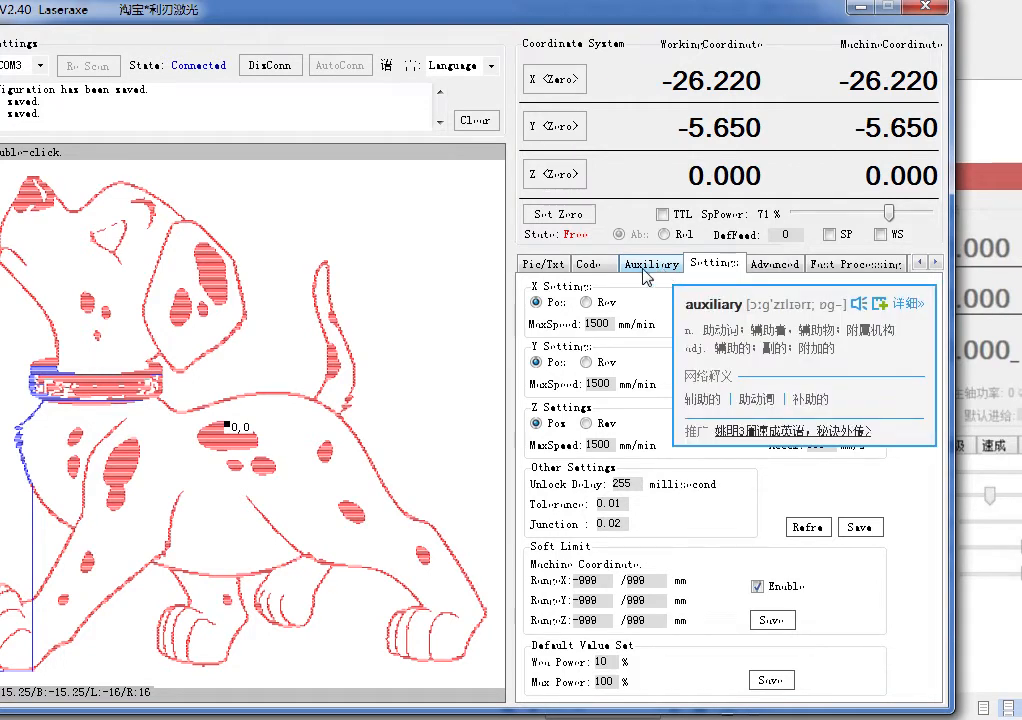
{"action": "left_click", "coordinate": [645, 268]}
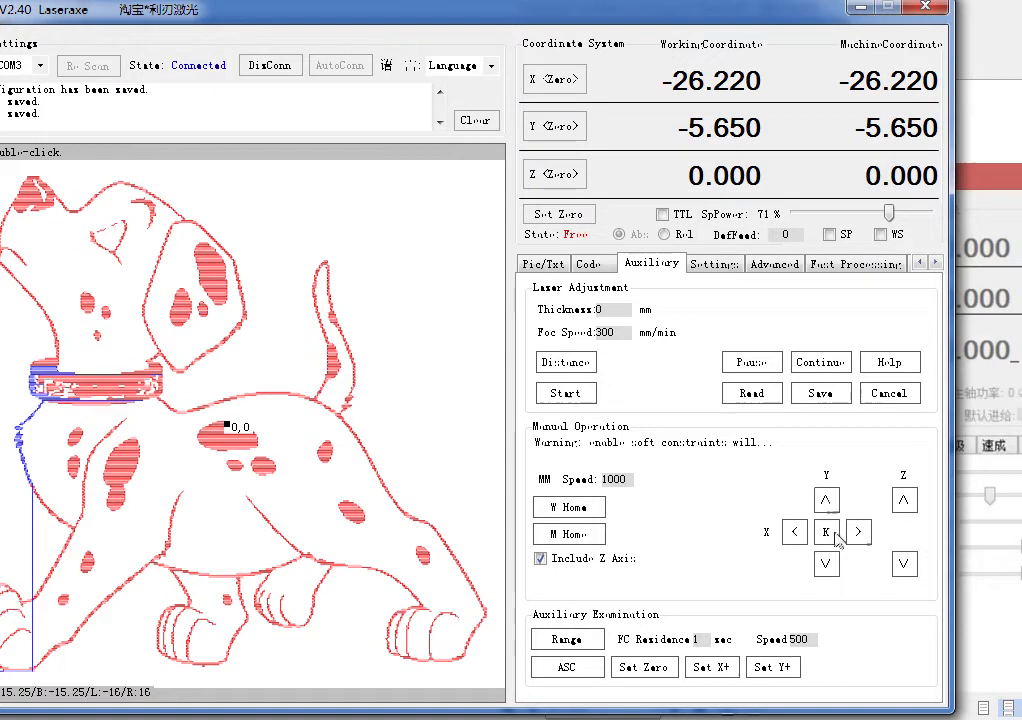
{"action": "left_click", "coordinate": [716, 264]}
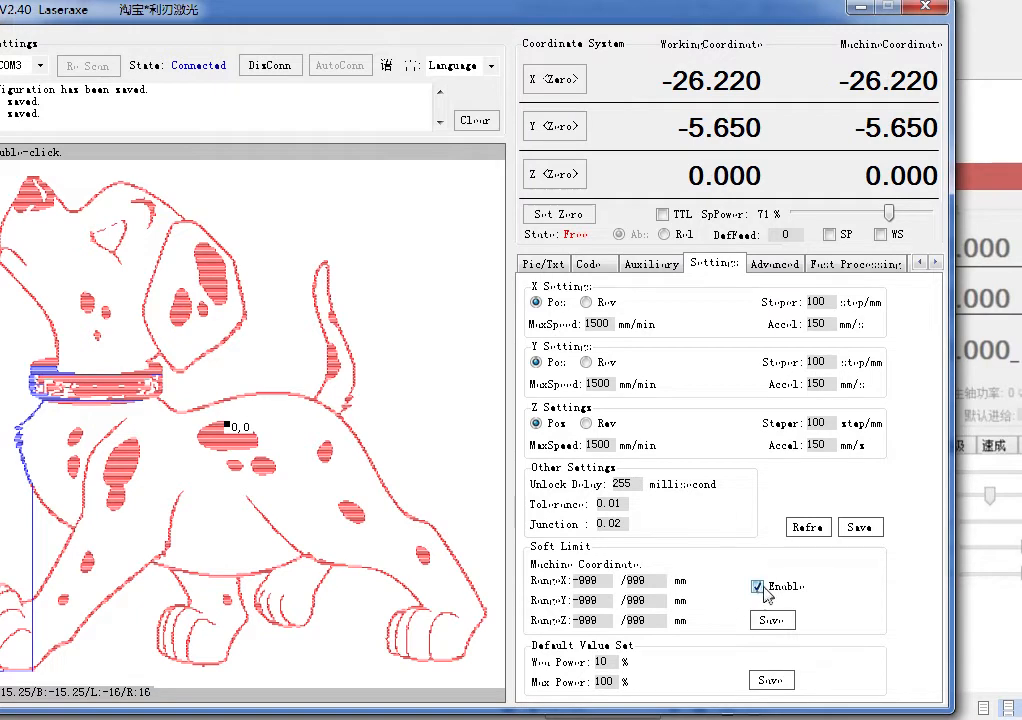
{"action": "left_click", "coordinate": [771, 618]}
{"action": "left_click", "coordinate": [859, 530]}
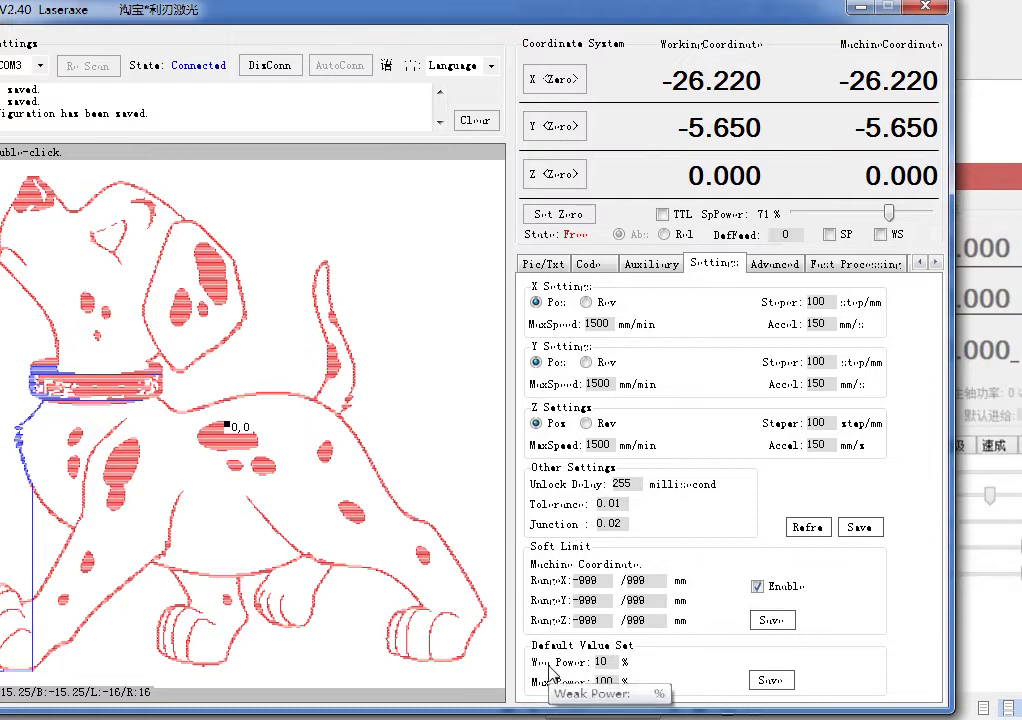
Set the default weak power to 3 % and save the default values
{"action": "mouse_move", "coordinate": [612, 664]}
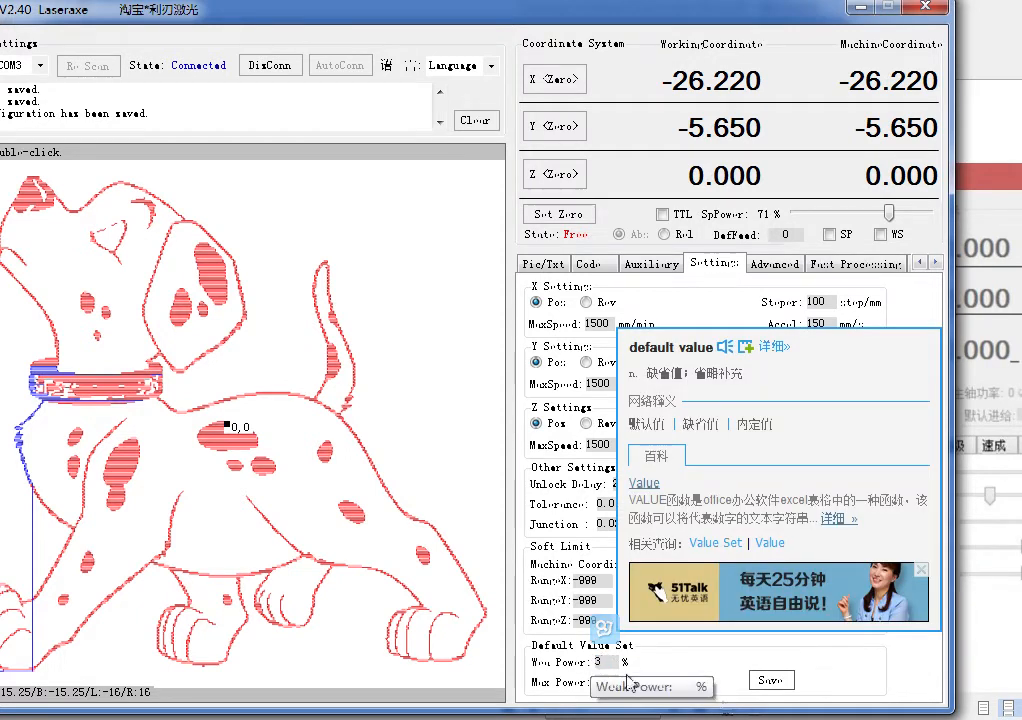
{"action": "left_click", "coordinate": [770, 680]}
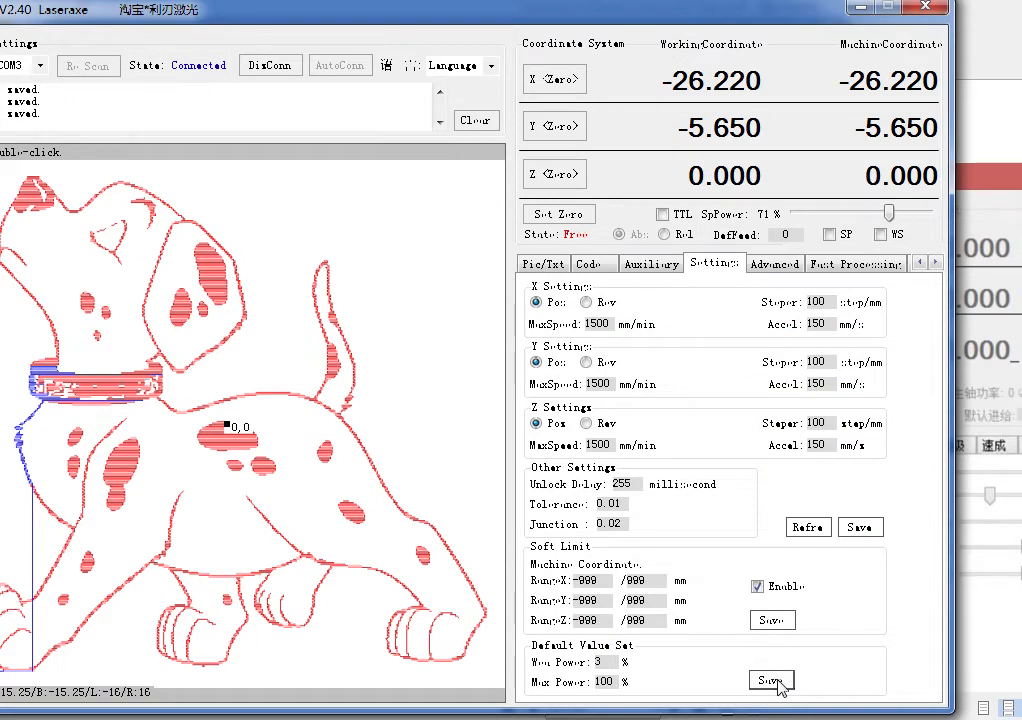
{"action": "mouse_move", "coordinate": [778, 682]}
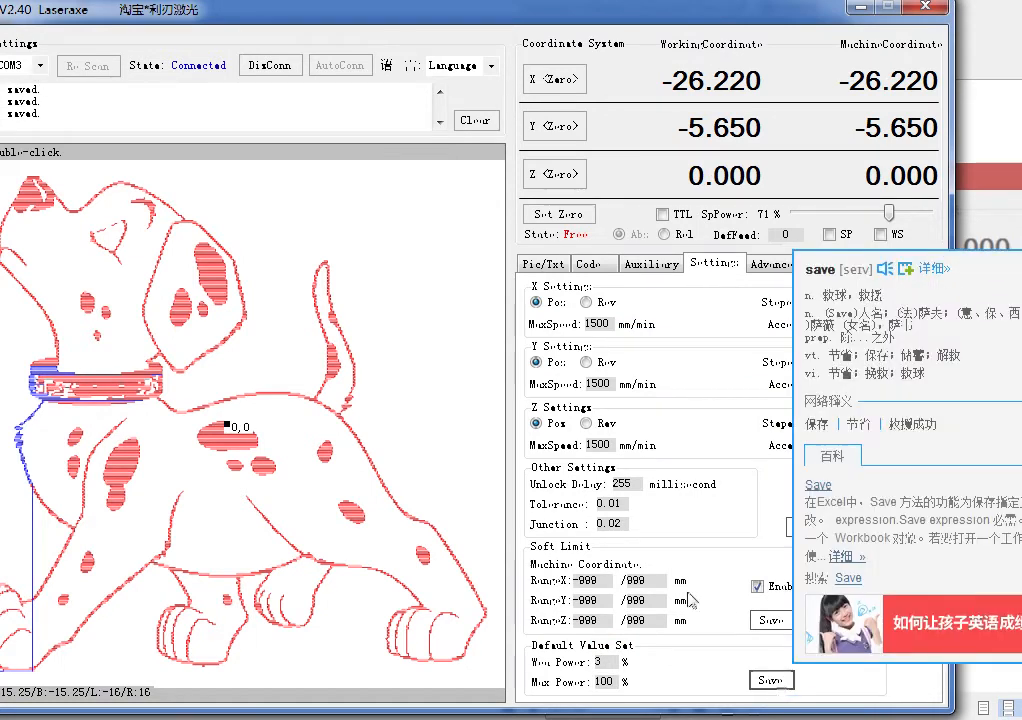
Look through the advanced, fast processing and about pages, and revisit the code and auxiliary pages
{"action": "left_click", "coordinate": [776, 263]}
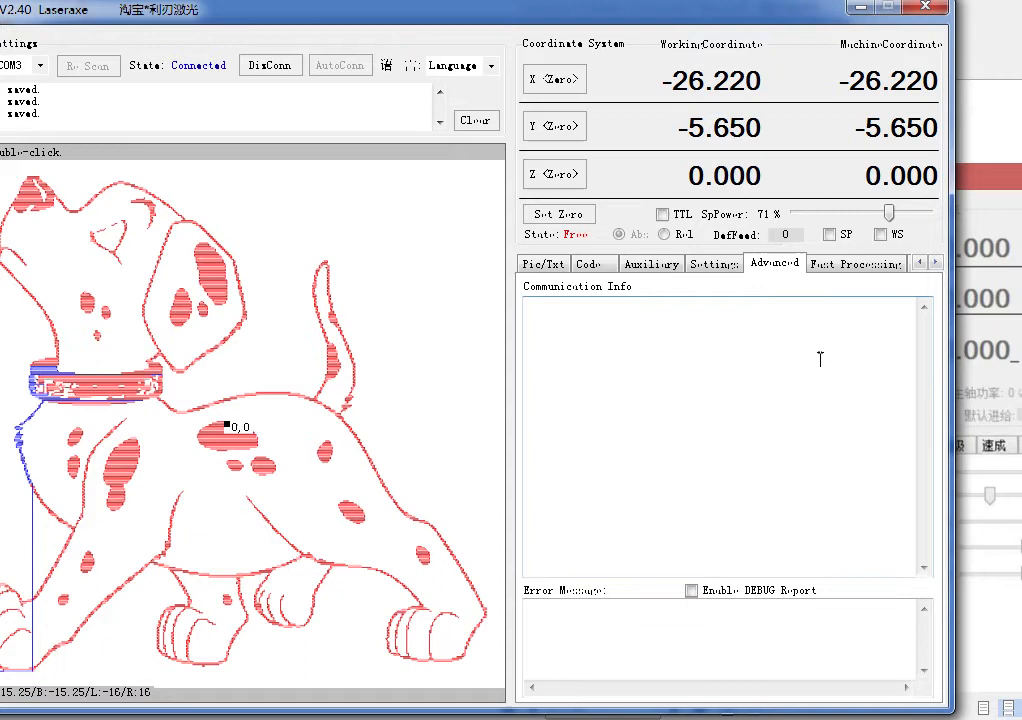
{"action": "left_click", "coordinate": [852, 263]}
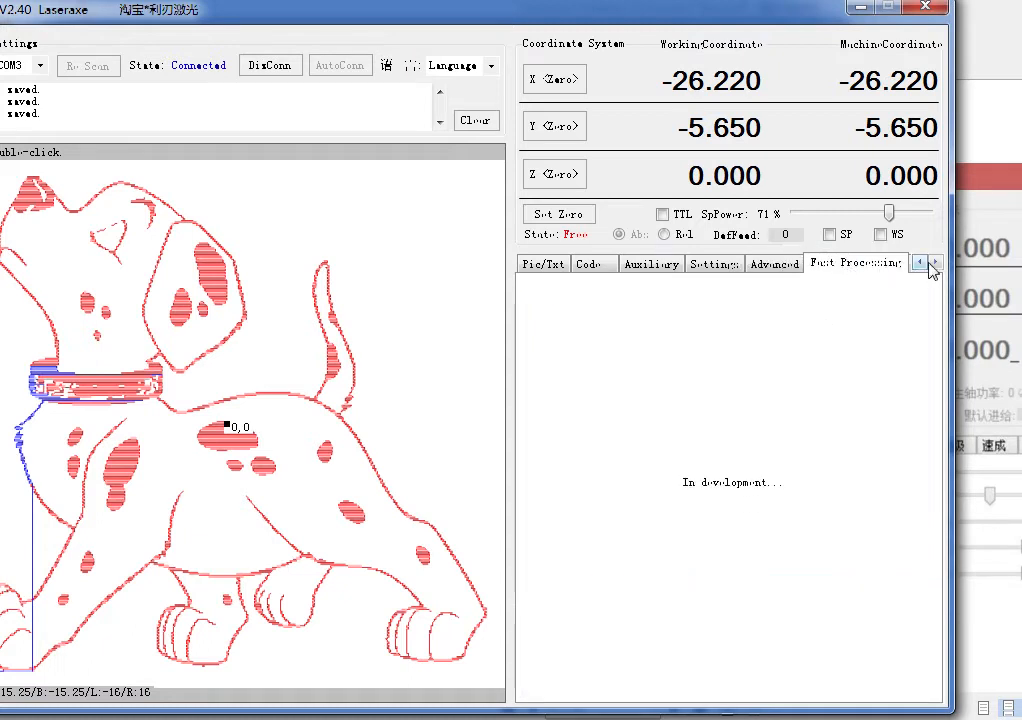
{"action": "left_click", "coordinate": [934, 263]}
{"action": "left_click", "coordinate": [873, 263]}
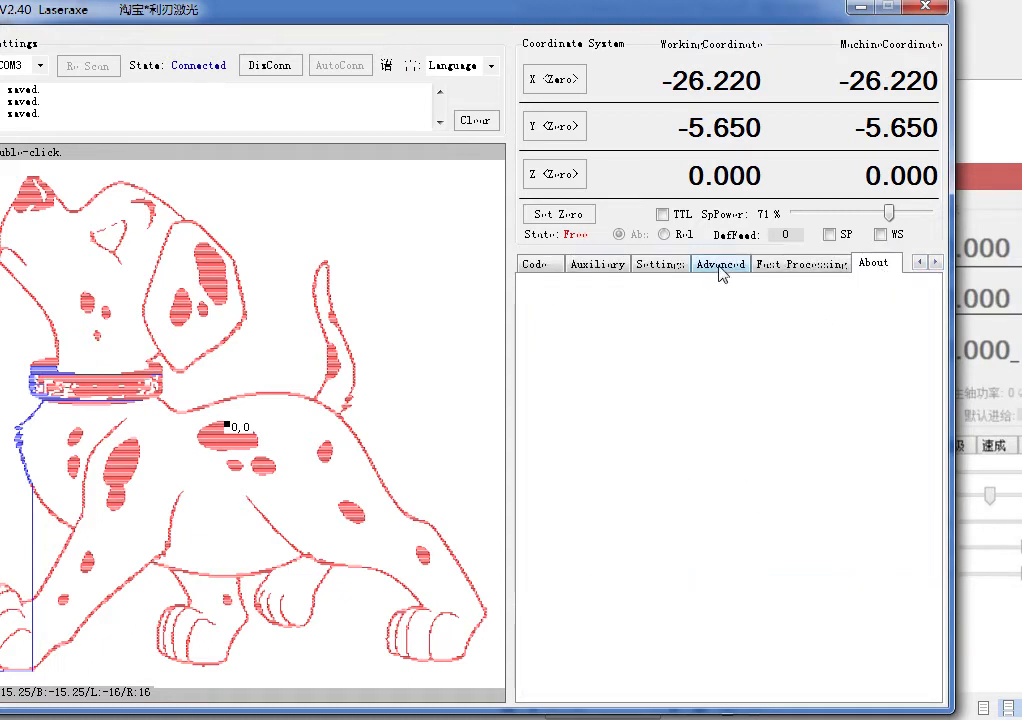
{"action": "left_click", "coordinate": [720, 266]}
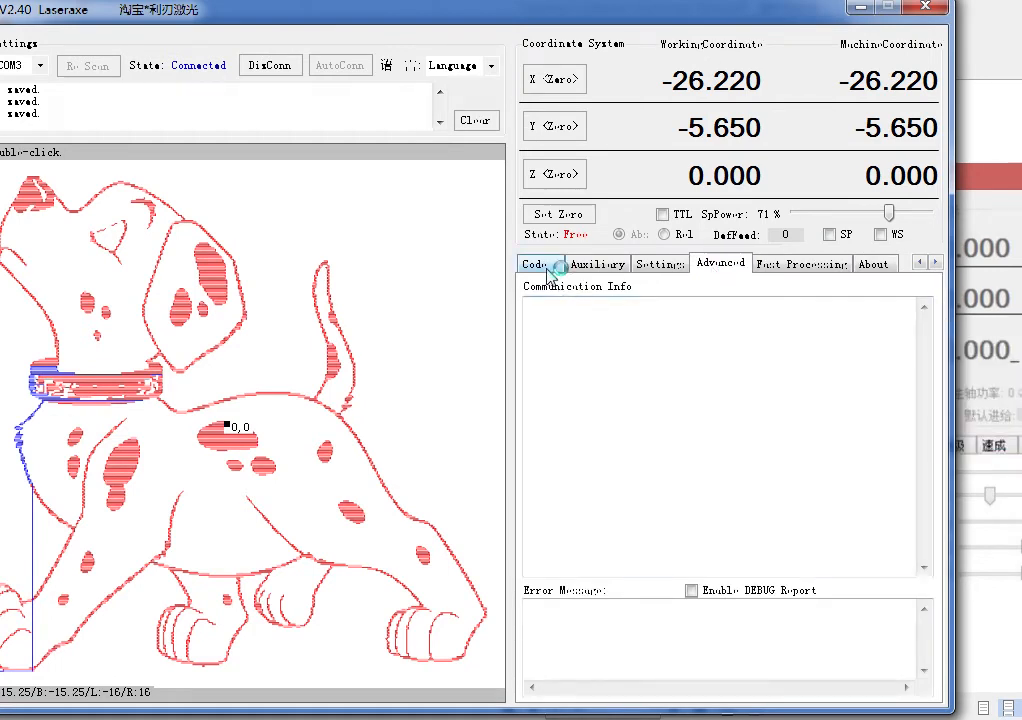
{"action": "mouse_move", "coordinate": [545, 270]}
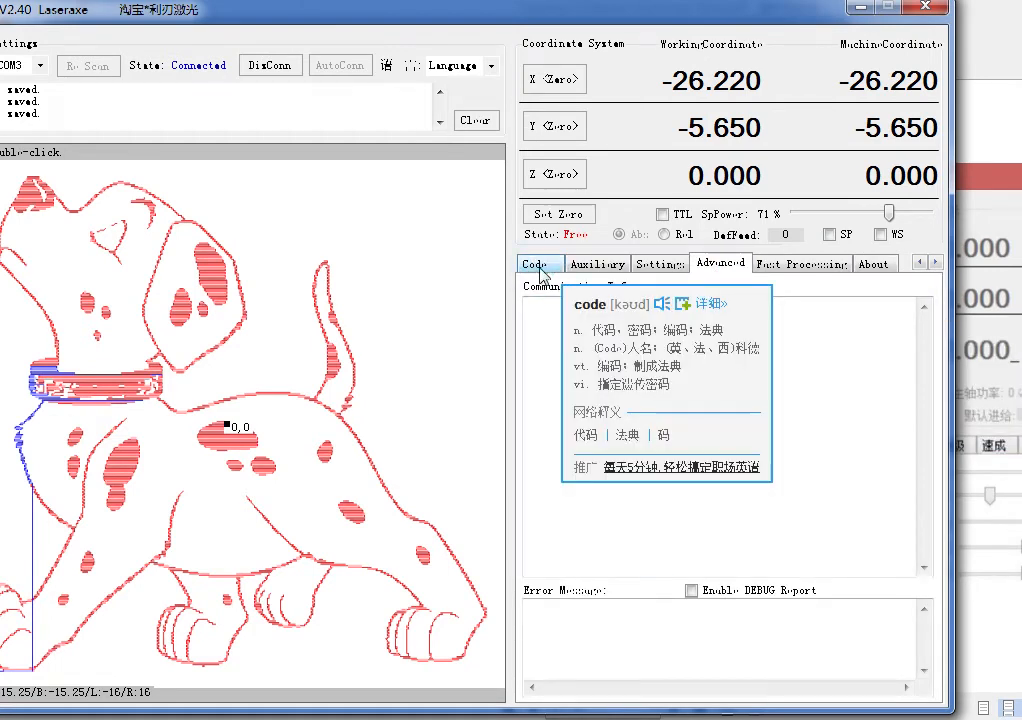
{"action": "left_click", "coordinate": [538, 265]}
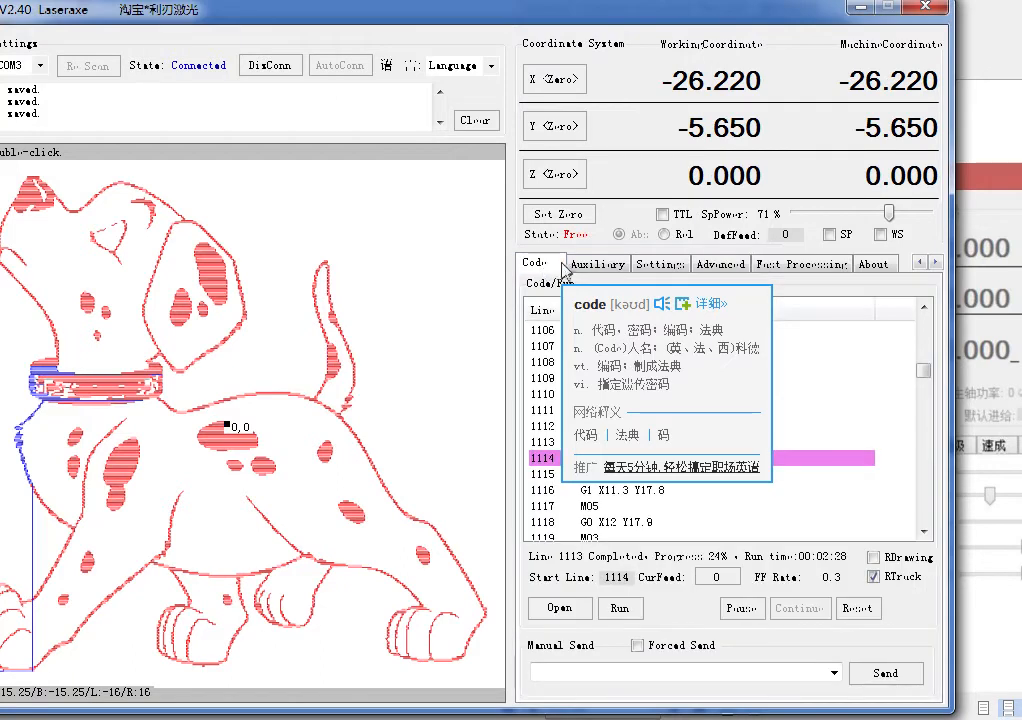
{"action": "left_click", "coordinate": [597, 264]}
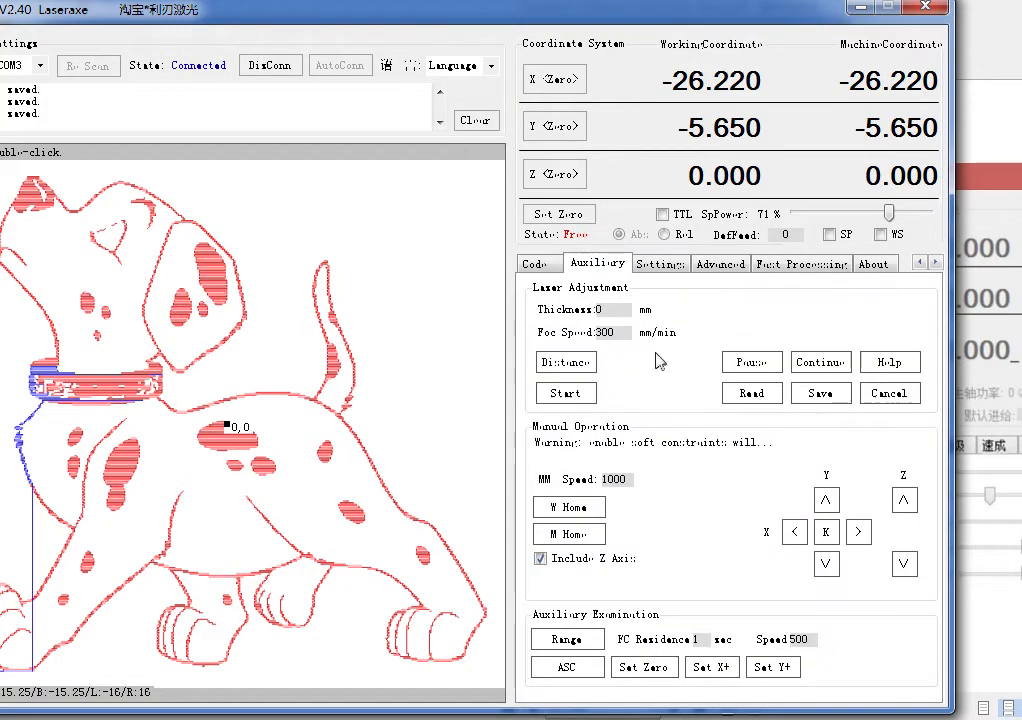
Return to the settings page, toggle TTL on and back off, and set the SpPower value to 81 %
{"action": "left_click", "coordinate": [660, 264]}
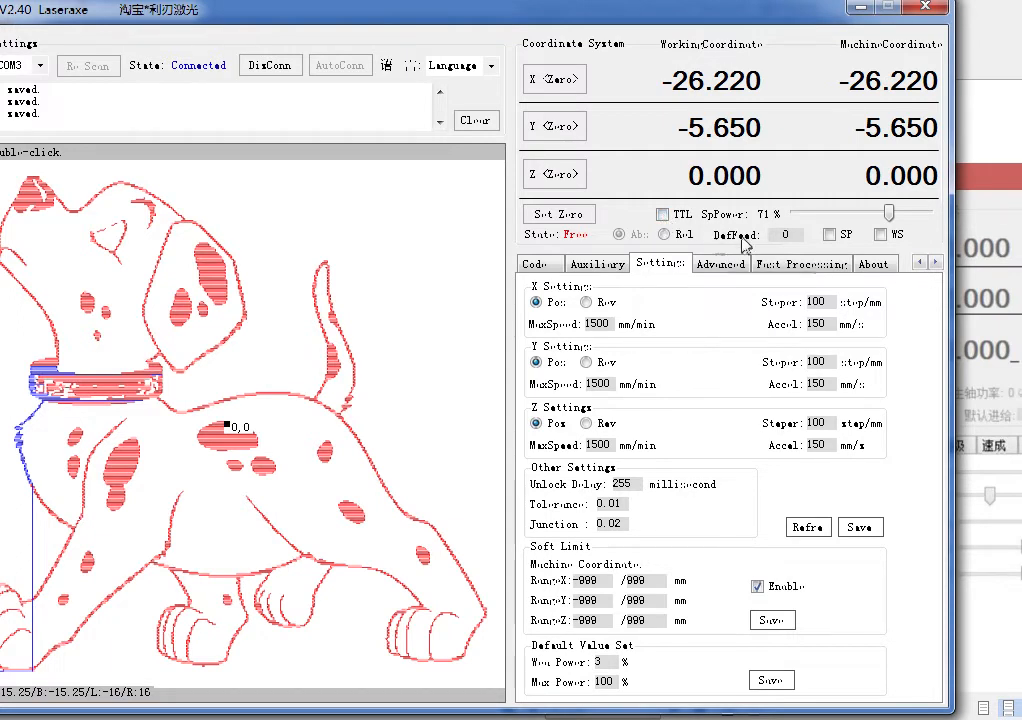
{"action": "mouse_move", "coordinate": [879, 218]}
{"action": "left_mouse_down"}
{"action": "mouse_move", "coordinate": [812, 214]}
{"action": "mouse_move", "coordinate": [889, 214]}
{"action": "left_mouse_up"}
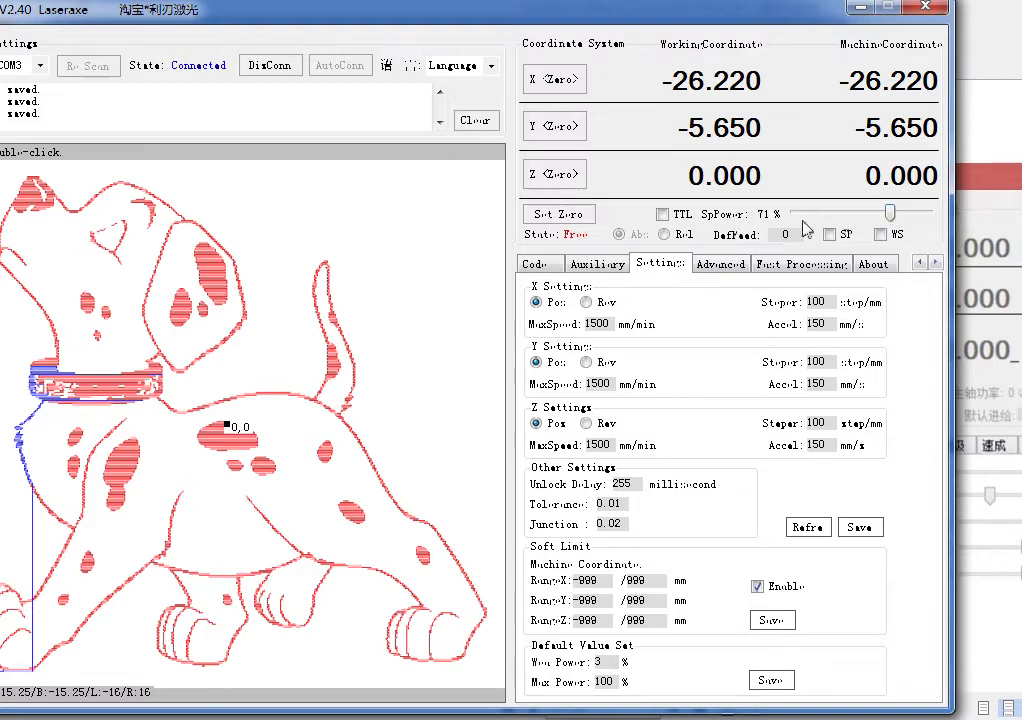
{"action": "left_click", "coordinate": [662, 214]}
{"action": "mouse_move", "coordinate": [890, 215]}
{"action": "left_mouse_down"}
{"action": "mouse_move", "coordinate": [843, 213]}
{"action": "mouse_move", "coordinate": [891, 212]}
{"action": "mouse_move", "coordinate": [877, 212]}
{"action": "left_mouse_up"}
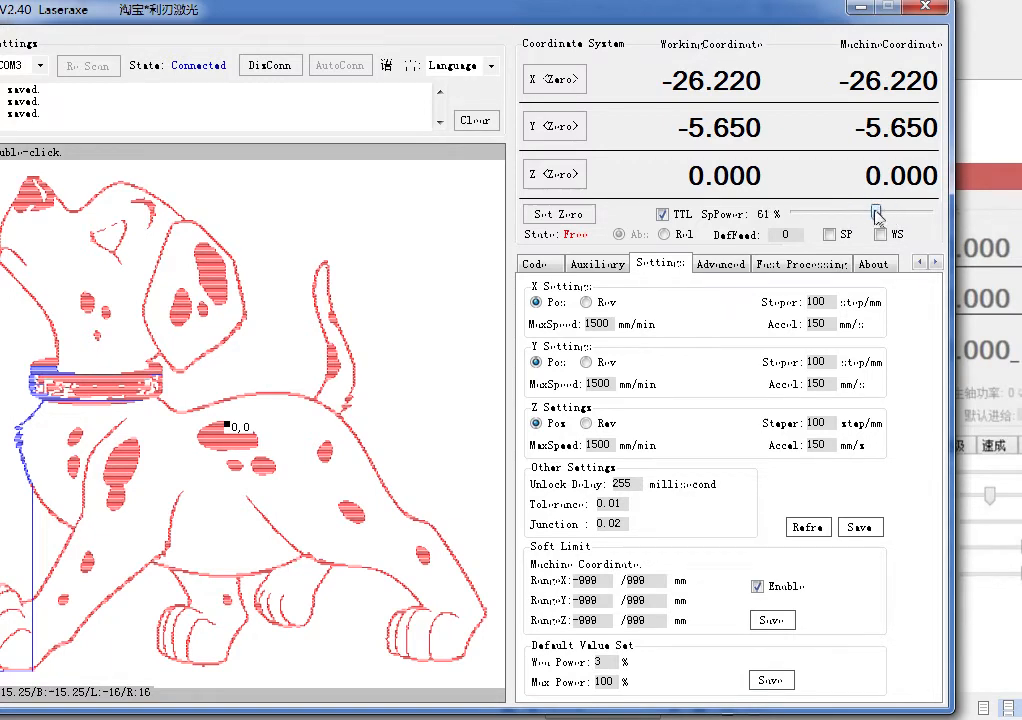
{"action": "left_click", "coordinate": [663, 215]}
{"action": "left_click", "coordinate": [662, 215]}
{"action": "left_click", "coordinate": [662, 215]}
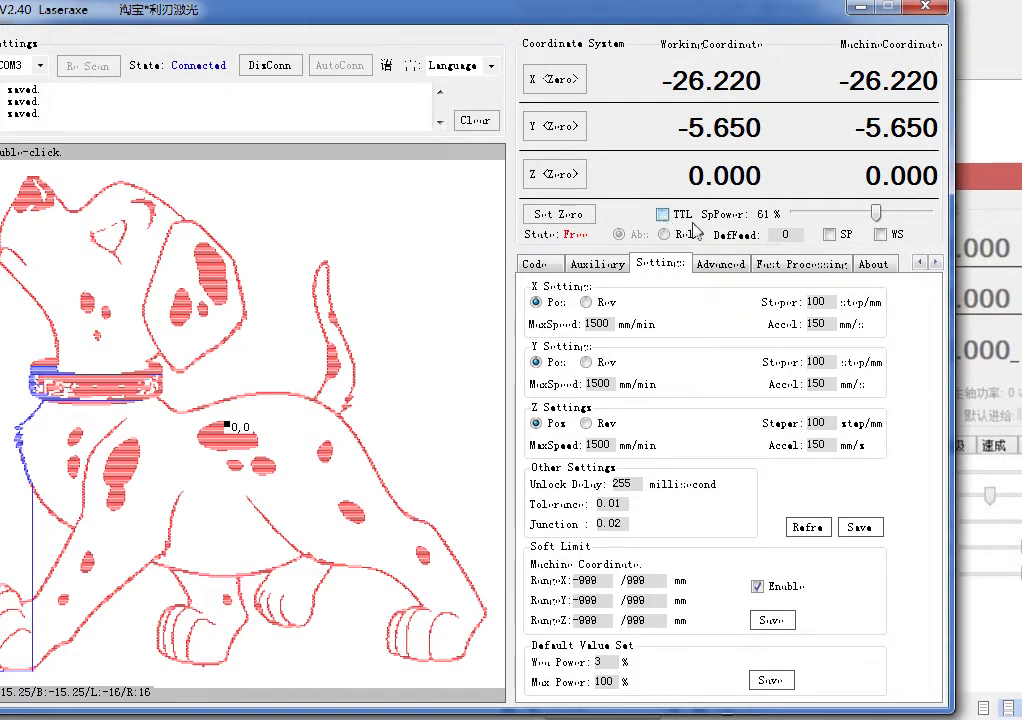
{"action": "left_click", "coordinate": [888, 213]}
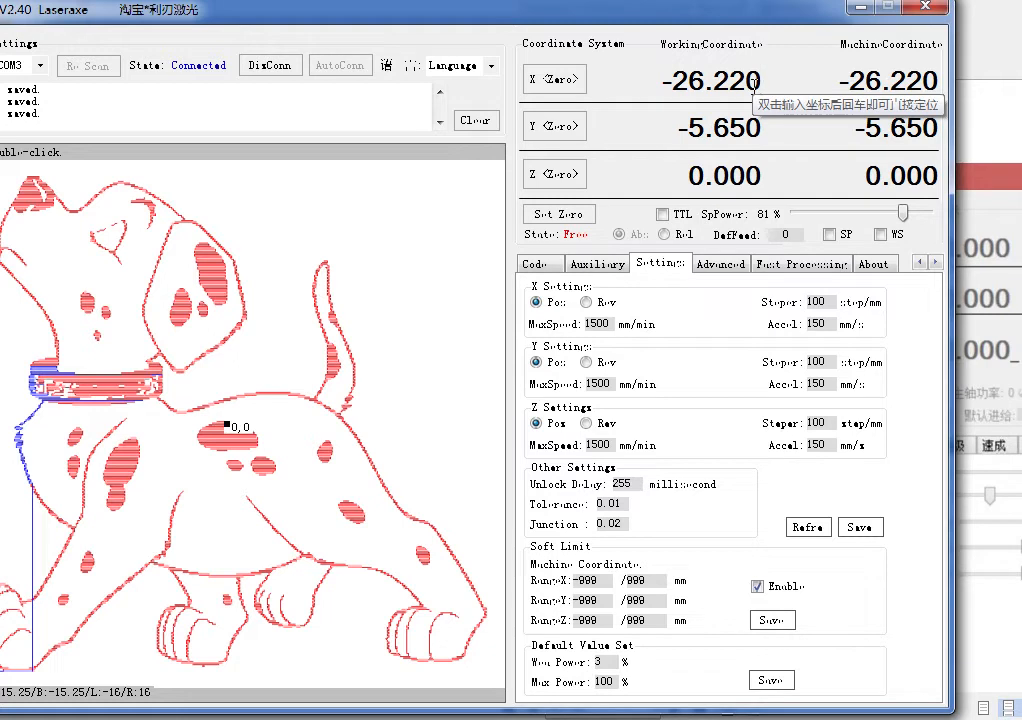
Move the machine directly to X 30 by entering 30 as the X working coordinate
{"action": "left_click_drag", "start_coordinate": [763, 80], "coordinate": [660, 82]}
{"action": "left_click", "coordinate": [660, 82]}
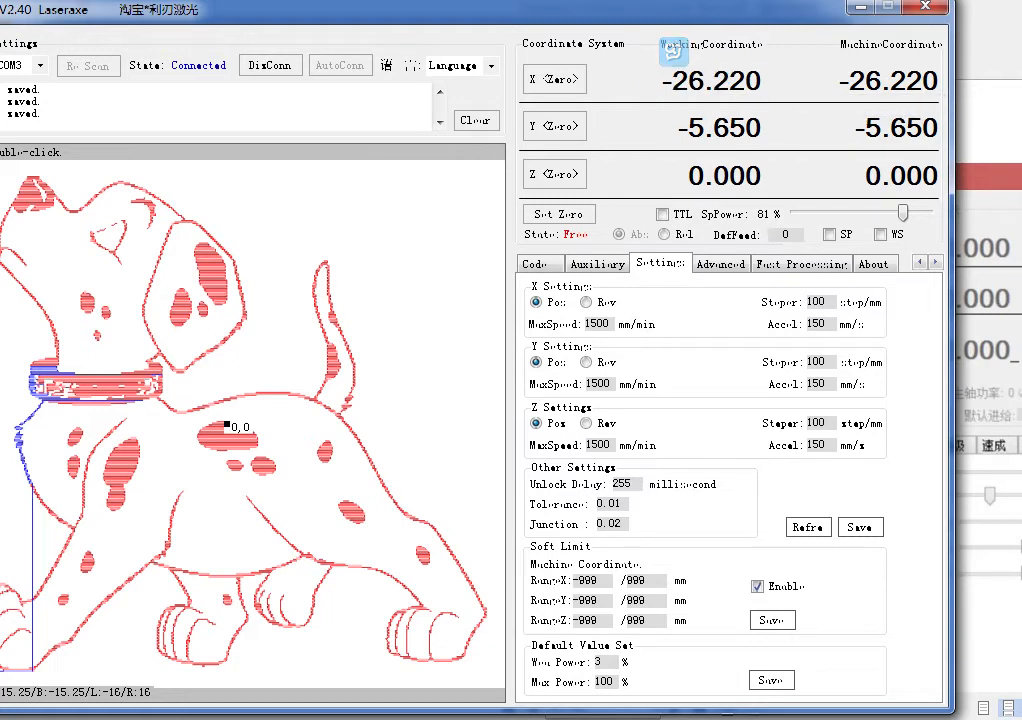
{"action": "left_click_drag", "start_coordinate": [662, 82], "coordinate": [711, 81]}
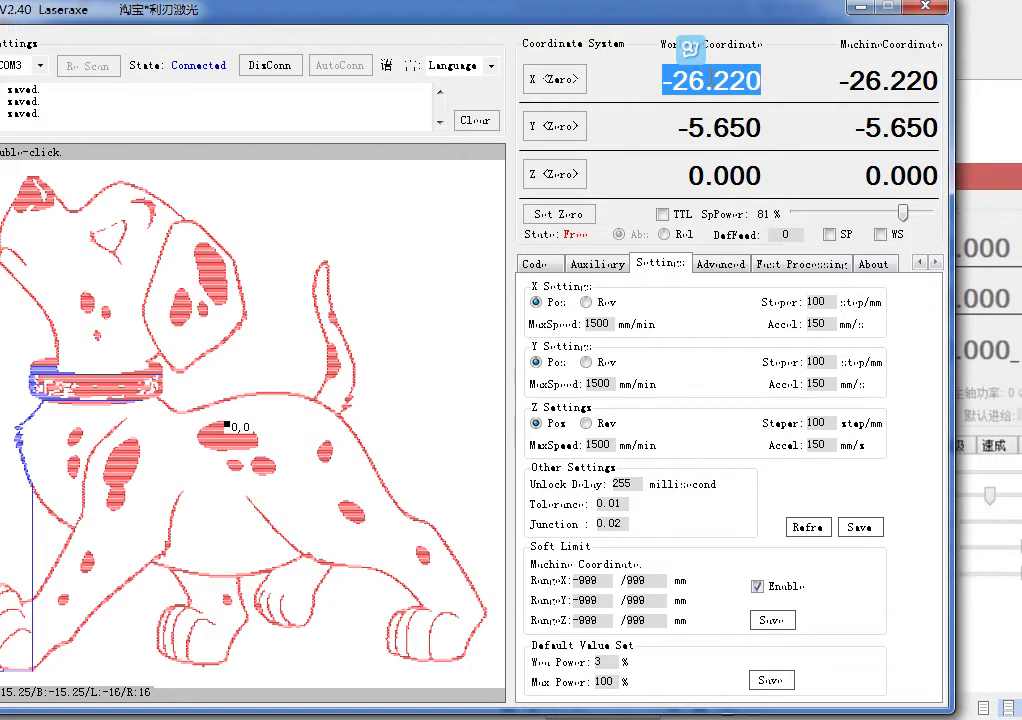
{"action": "type", "text": "30"}
{"action": "key", "text": "Return"}
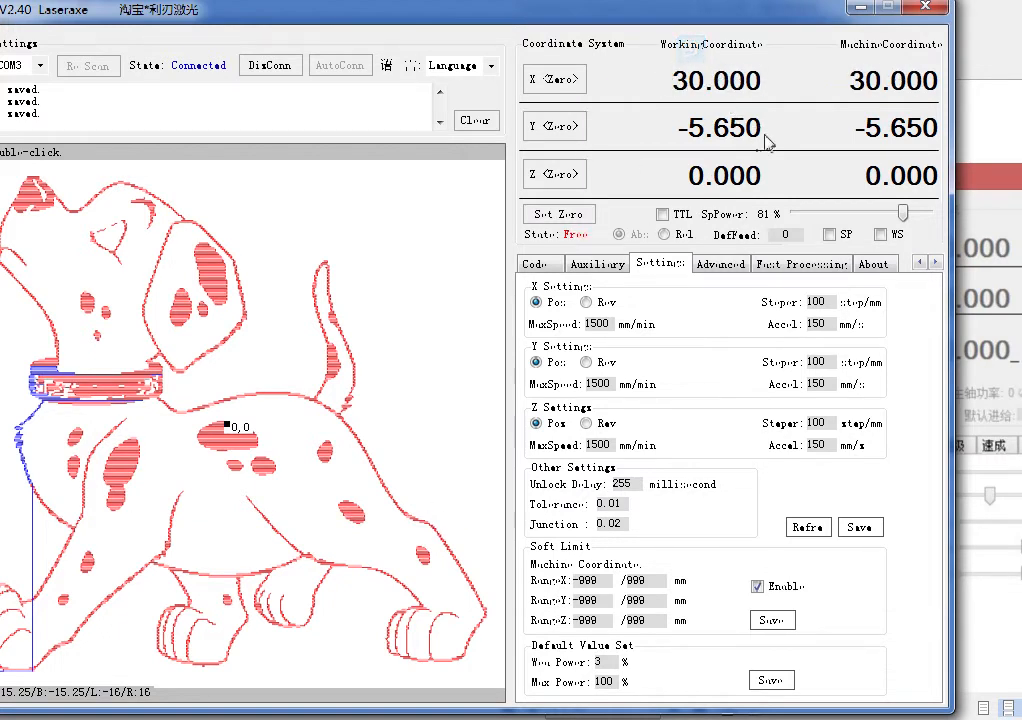
Move the machine directly to Y 200 by entering 200 as the Y working coordinate
{"action": "left_click_drag", "start_coordinate": [761, 128], "coordinate": [688, 130]}
{"action": "double_click", "coordinate": [689, 129]}
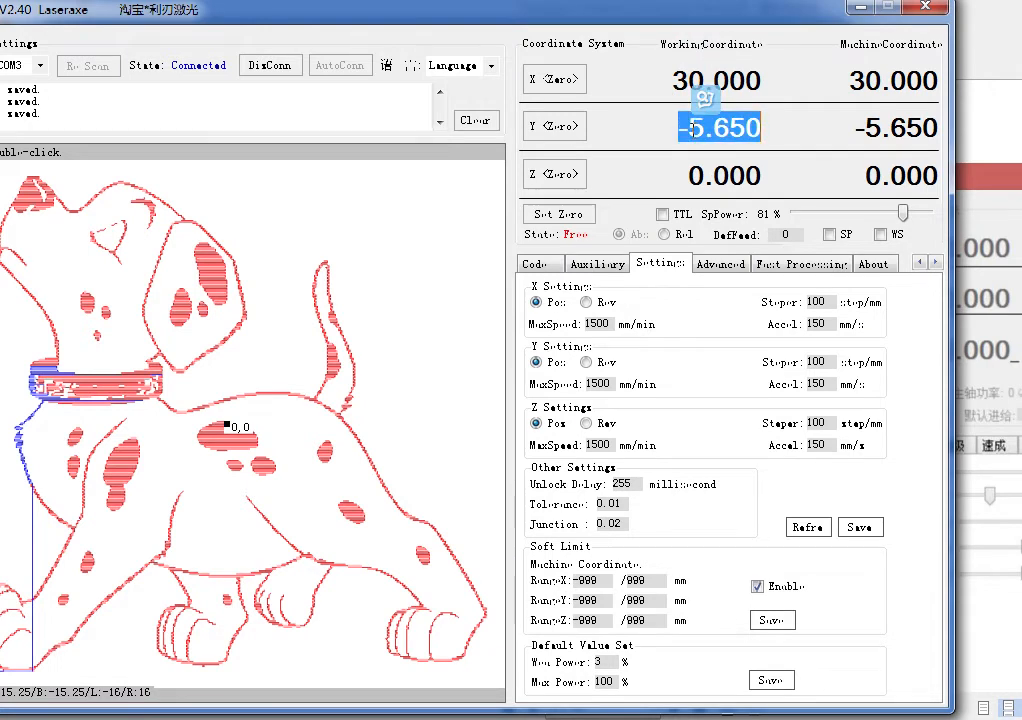
{"action": "type", "text": "200"}
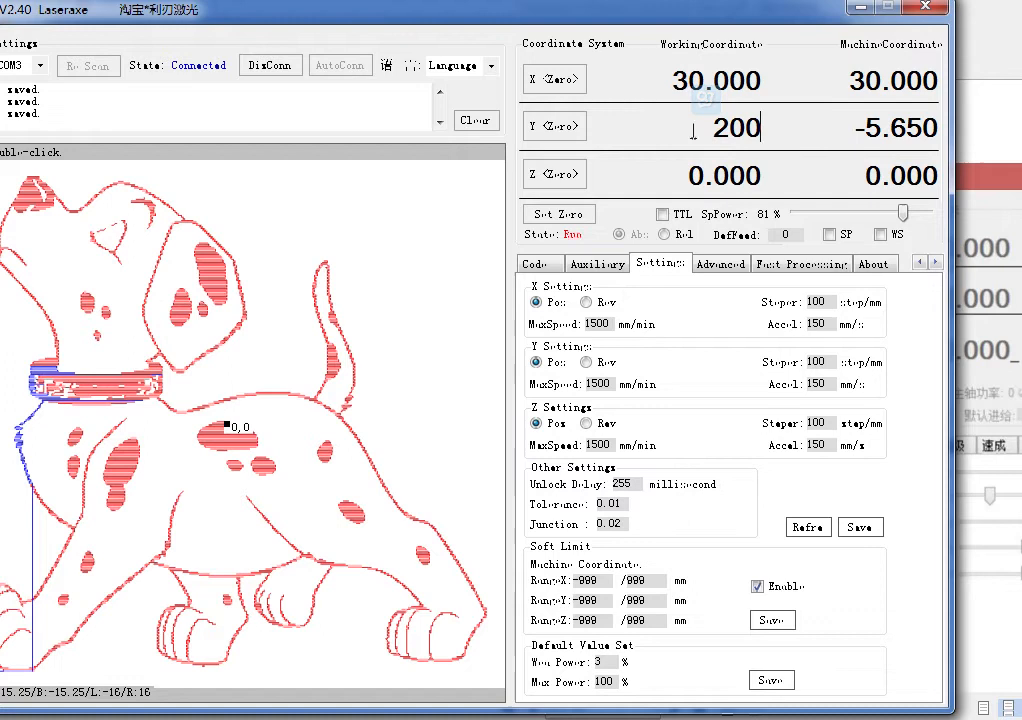
{"action": "key", "text": "Return"}
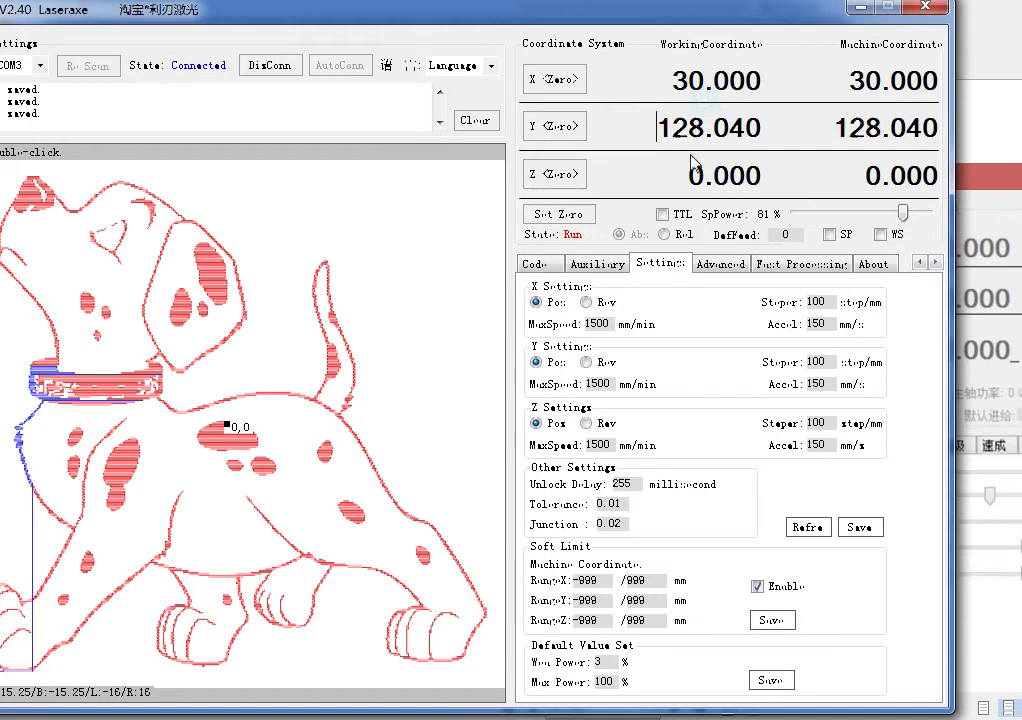
Go back to the picture and text page and enter "laseraxe" as the text to engrave
{"action": "left_click", "coordinate": [596, 264]}
{"action": "left_click", "coordinate": [536, 266]}
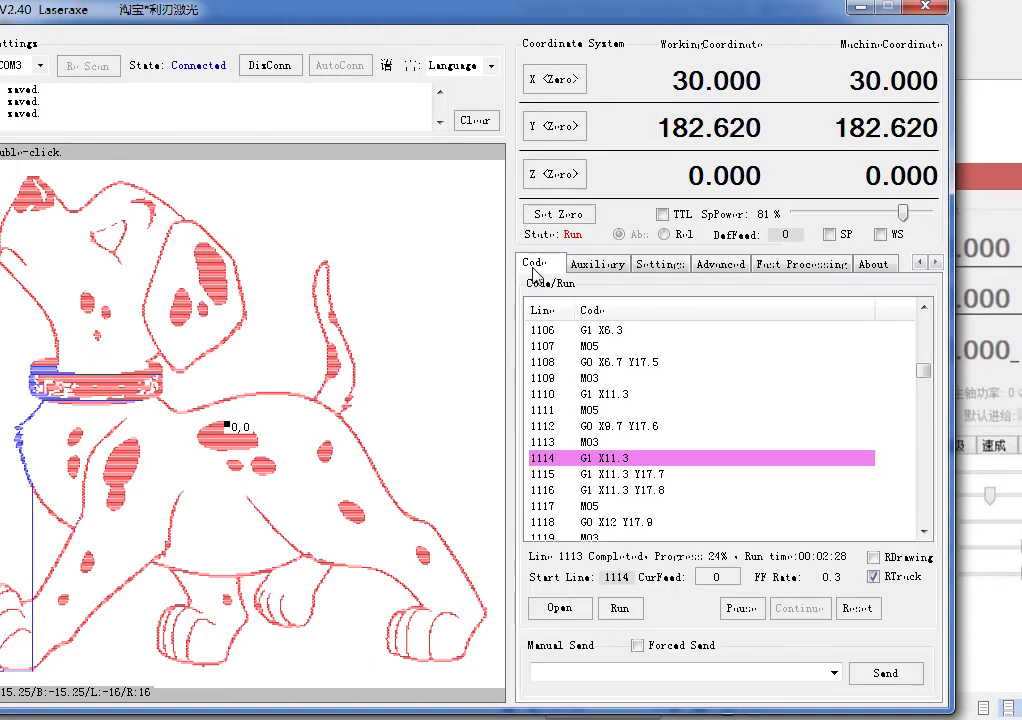
{"action": "left_click", "coordinate": [580, 265]}
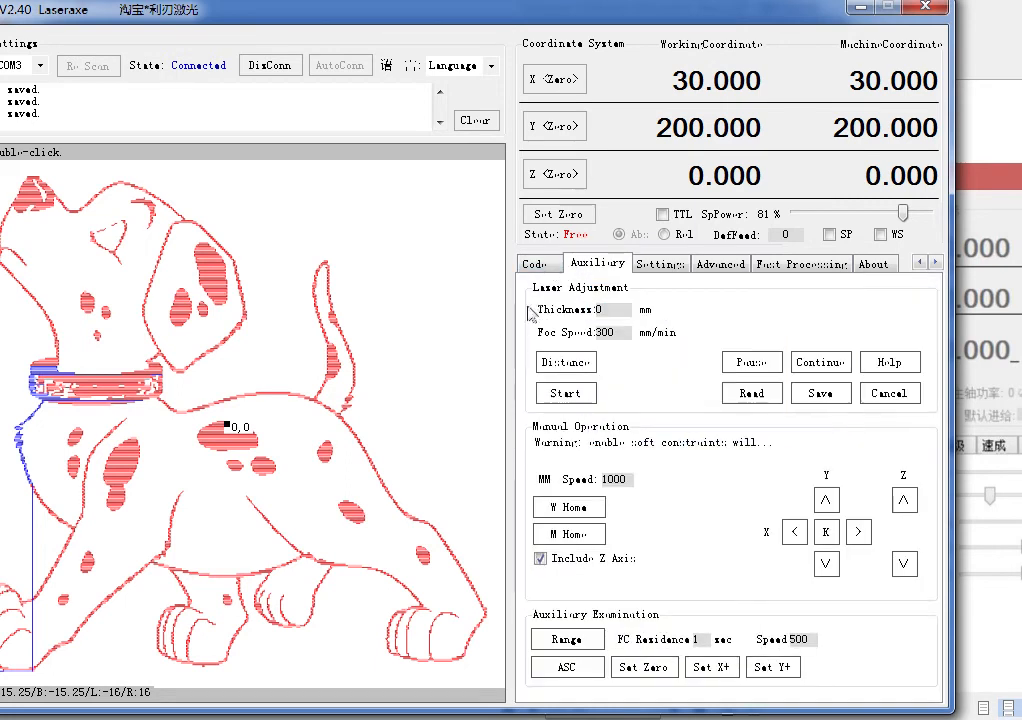
{"action": "left_click", "coordinate": [536, 264]}
{"action": "left_click", "coordinate": [918, 263]}
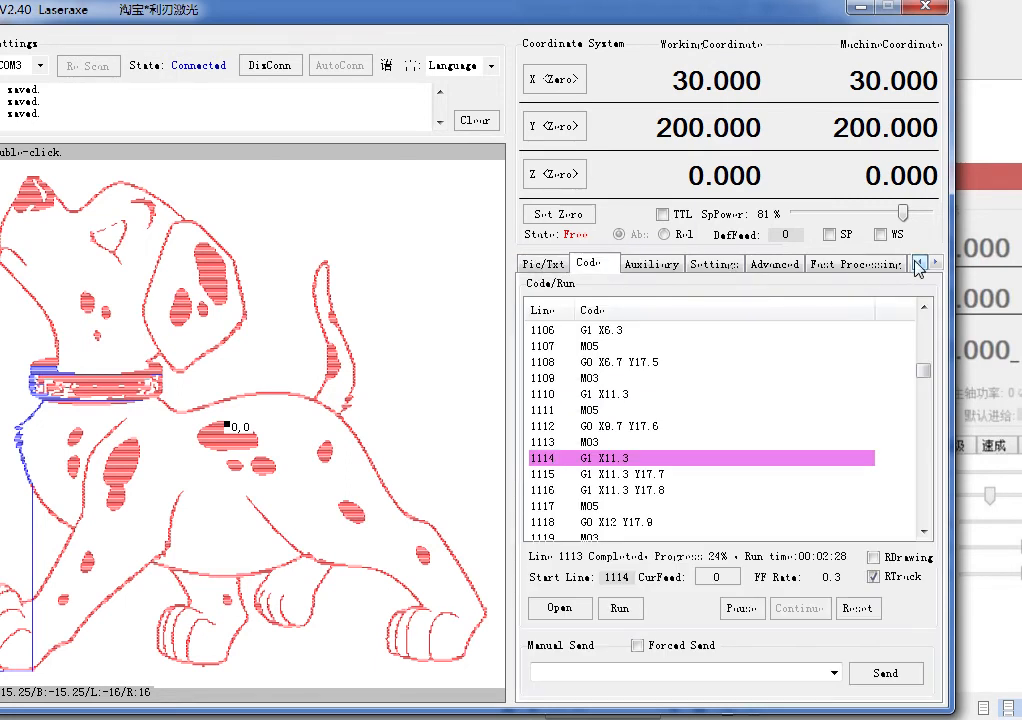
{"action": "left_click", "coordinate": [541, 265]}
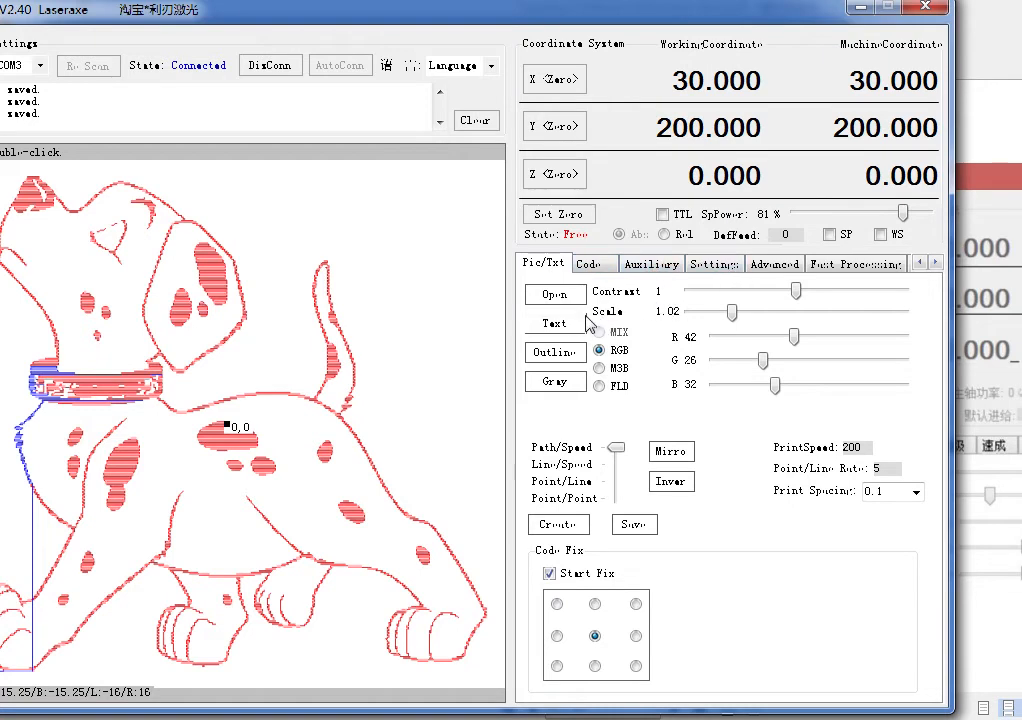
{"action": "mouse_move", "coordinate": [555, 330]}
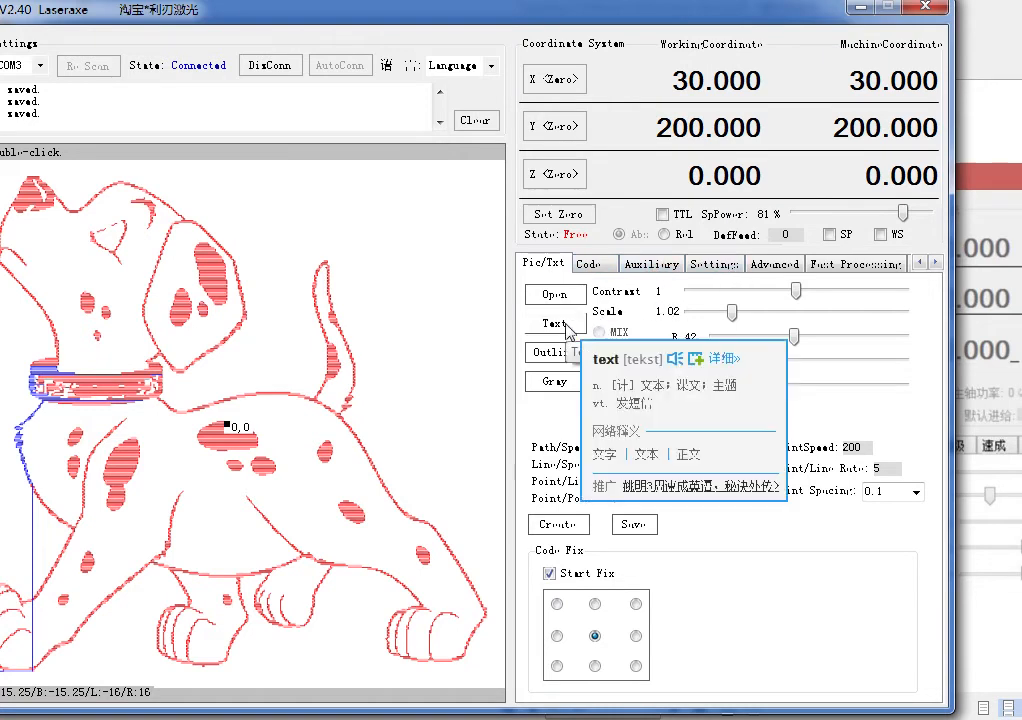
{"action": "left_click", "coordinate": [553, 324]}
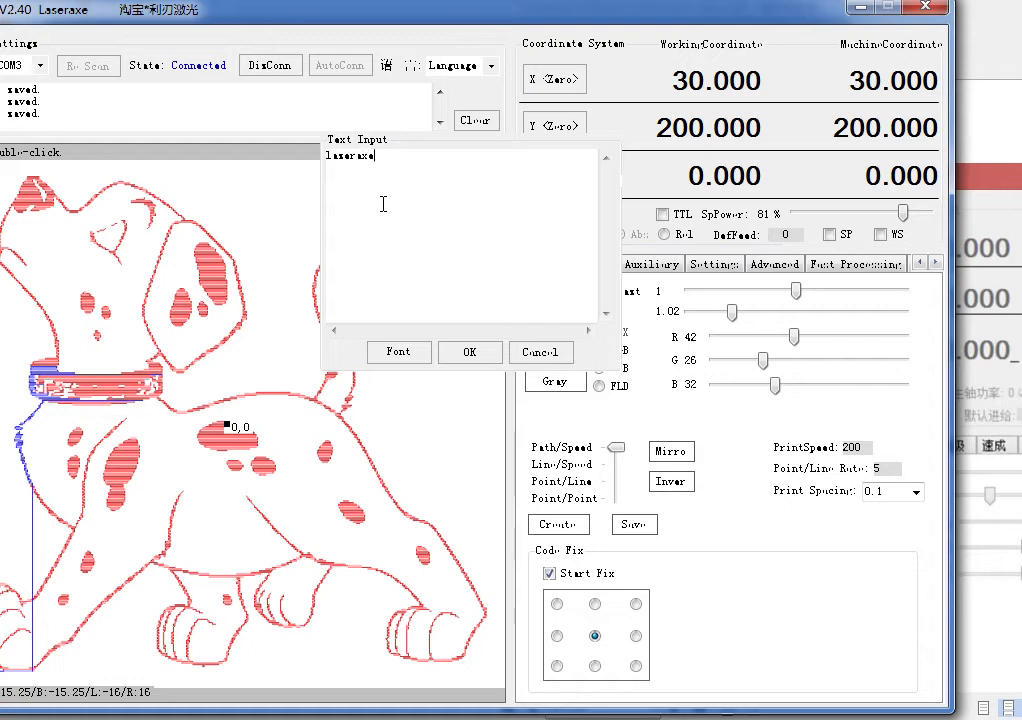
Open the font settings for the laseraxe text and set its style to bold (粗体)
{"action": "mouse_move", "coordinate": [401, 350]}
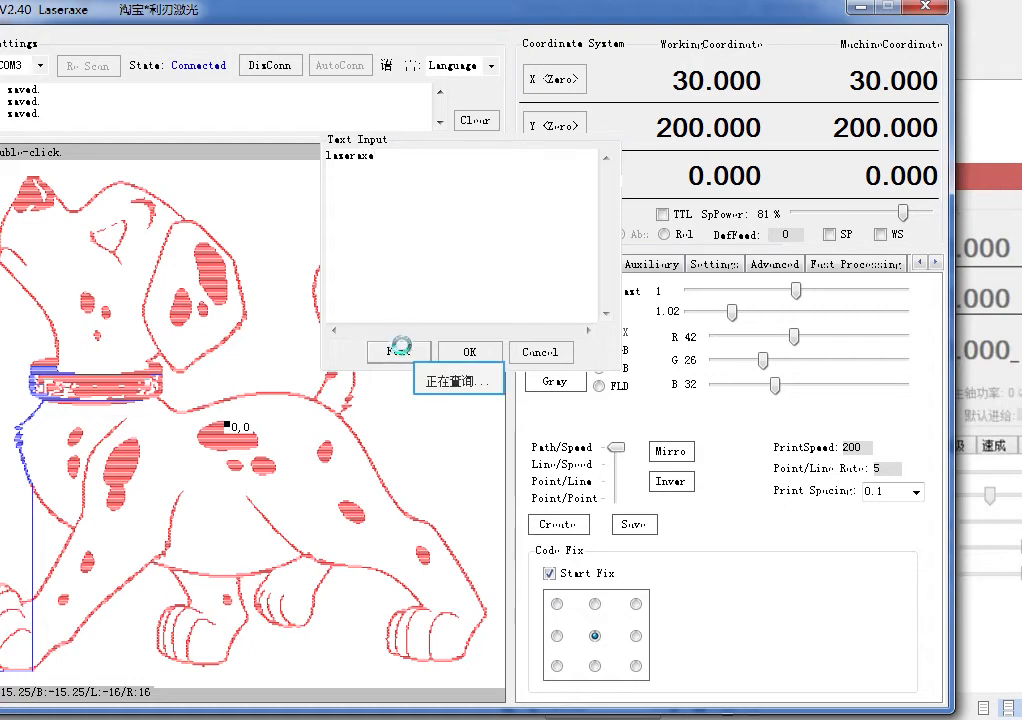
{"action": "left_click", "coordinate": [401, 348]}
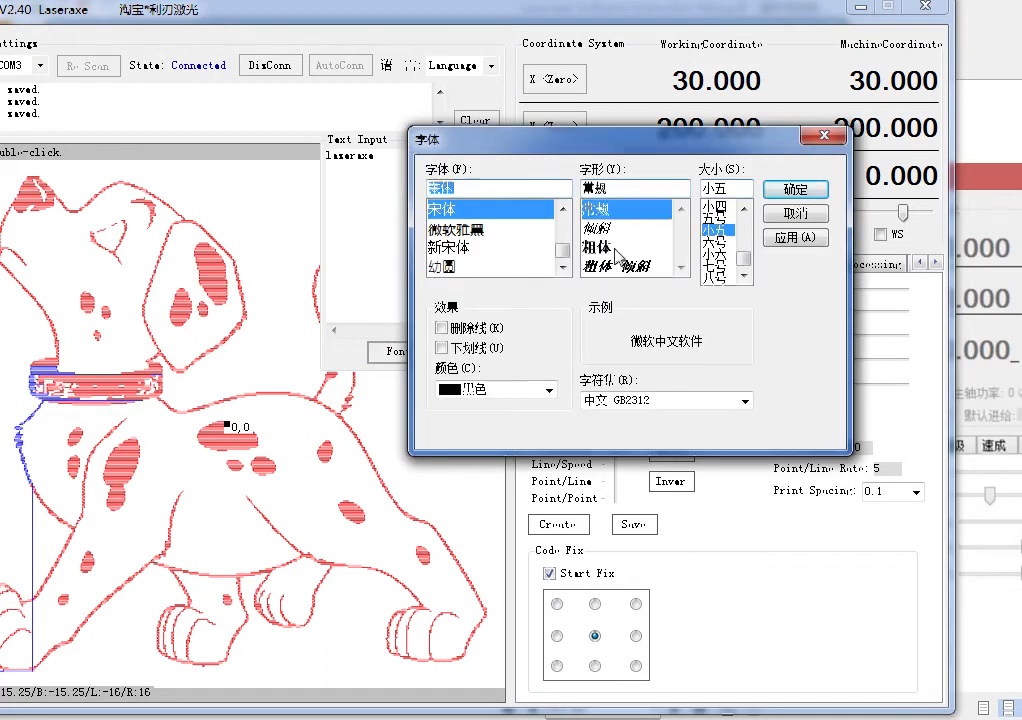
{"action": "left_click", "coordinate": [612, 249]}
Set the font size of the laseraxe text to 150 and accept the font settings
{"action": "left_click", "coordinate": [732, 188]}
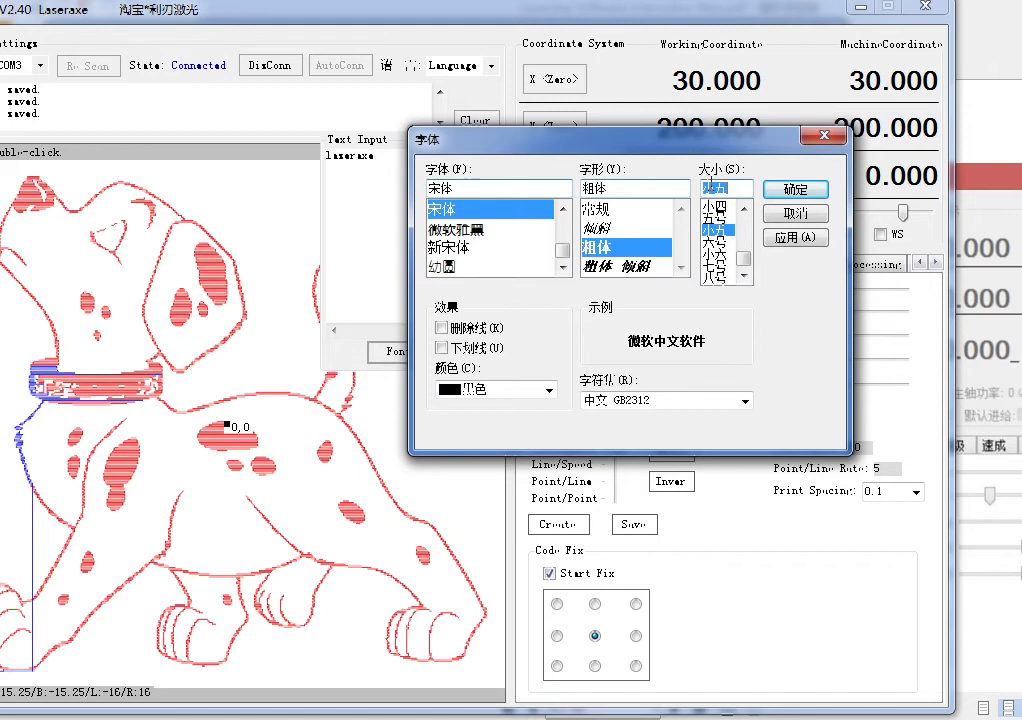
{"action": "left_click_drag", "start_coordinate": [717, 146], "coordinate": [697, 153]}
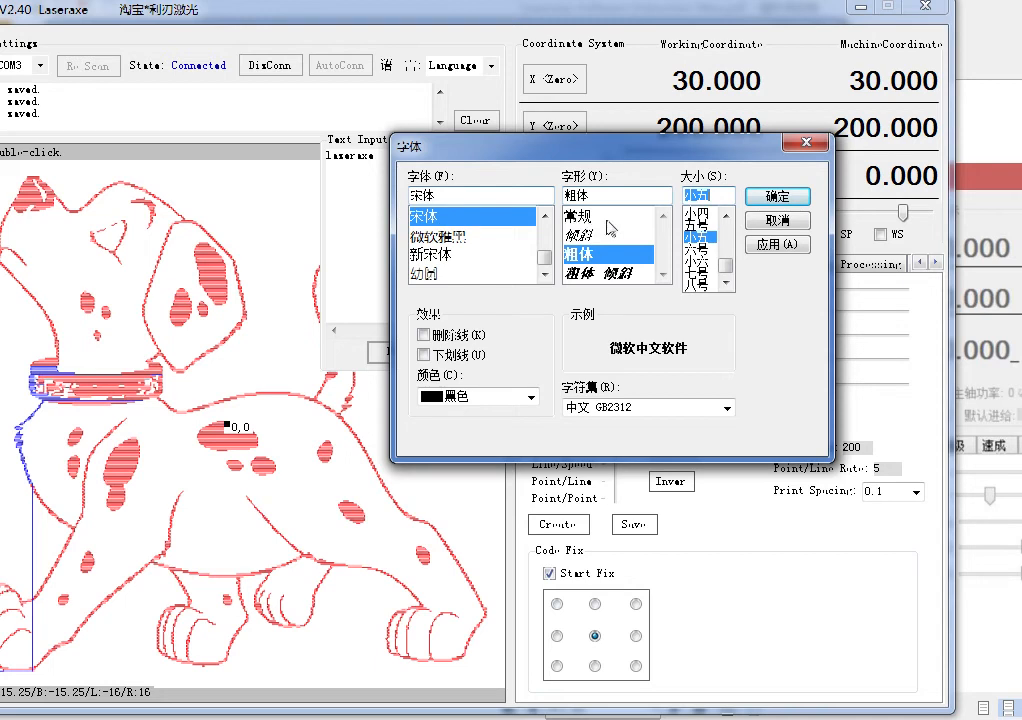
{"action": "mouse_move", "coordinate": [574, 214]}
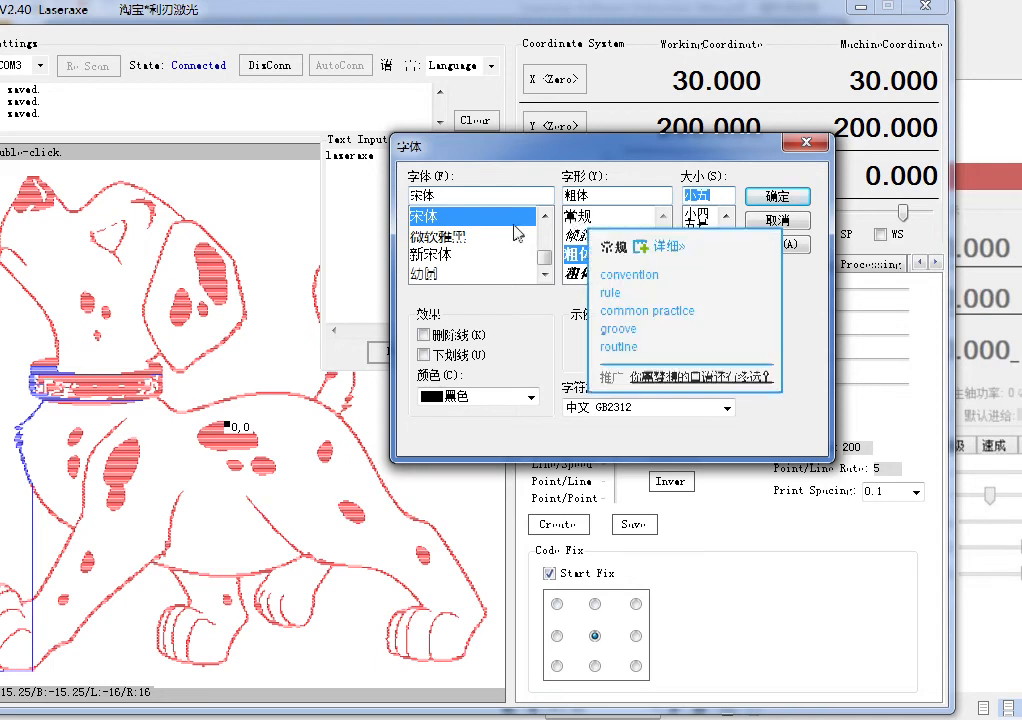
{"action": "mouse_move", "coordinate": [588, 238]}
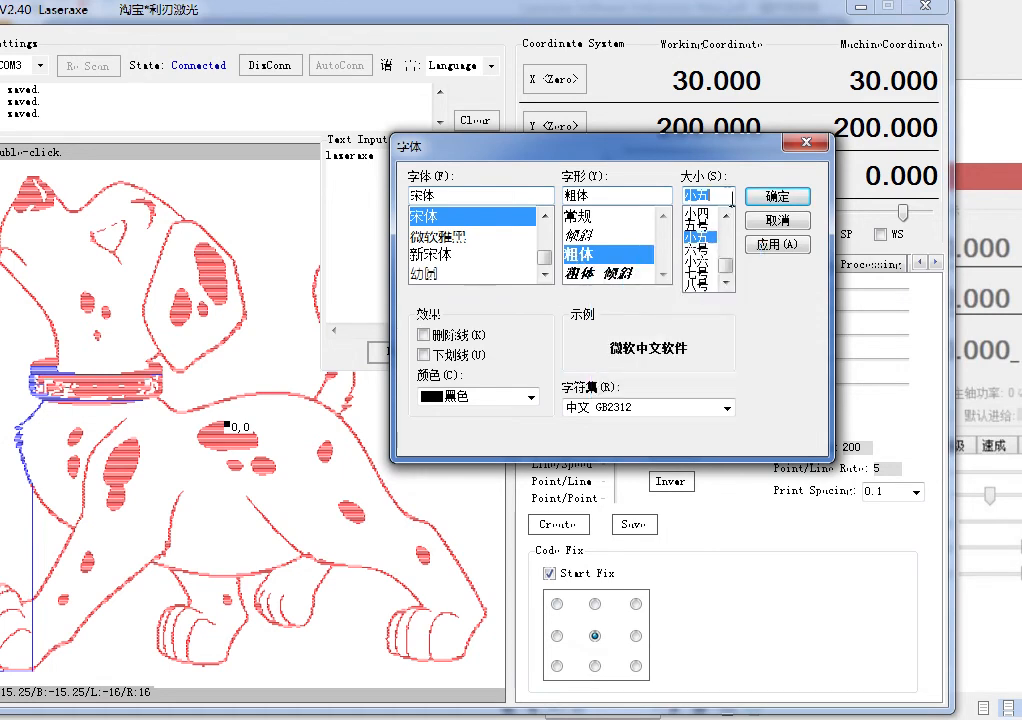
{"action": "scroll", "coordinate": [722, 255], "scroll_direction": "down", "scroll_amount": 4}
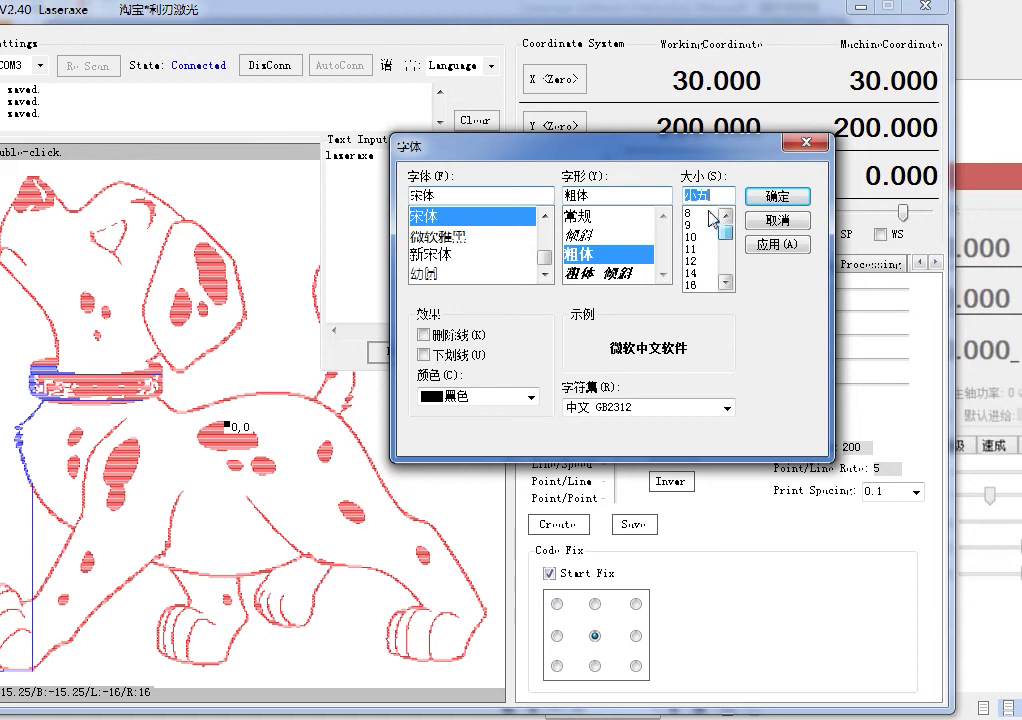
{"action": "left_click", "coordinate": [708, 213]}
{"action": "left_click_drag", "start_coordinate": [726, 233], "coordinate": [727, 257]}
{"action": "left_click", "coordinate": [704, 195]}
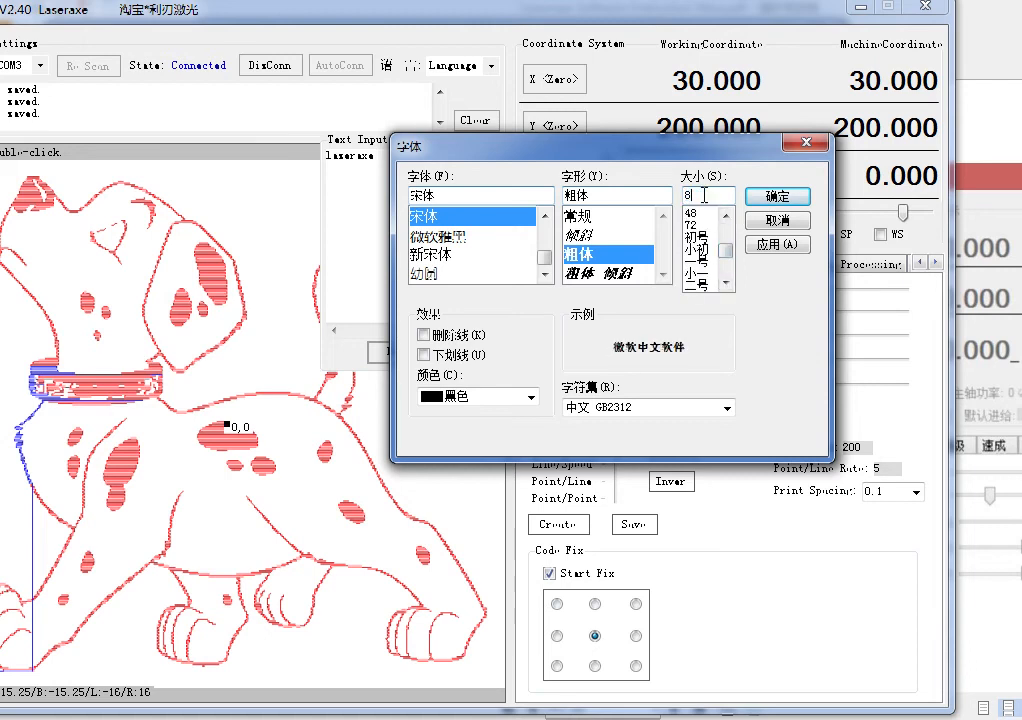
{"action": "double_click", "coordinate": [690, 195]}
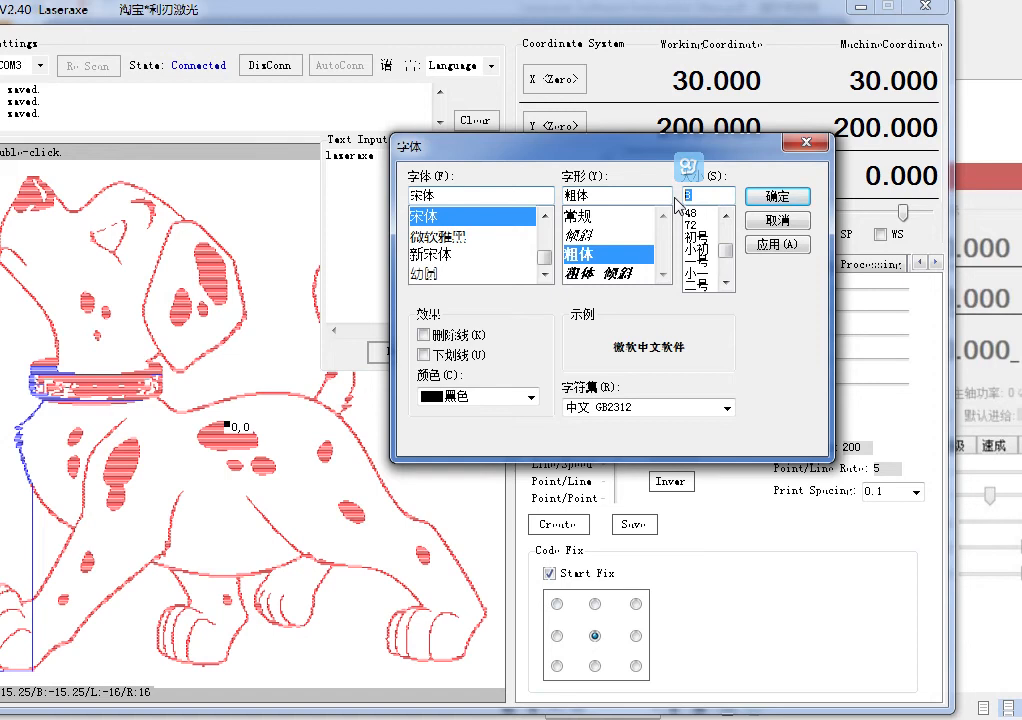
{"action": "type", "text": "150"}
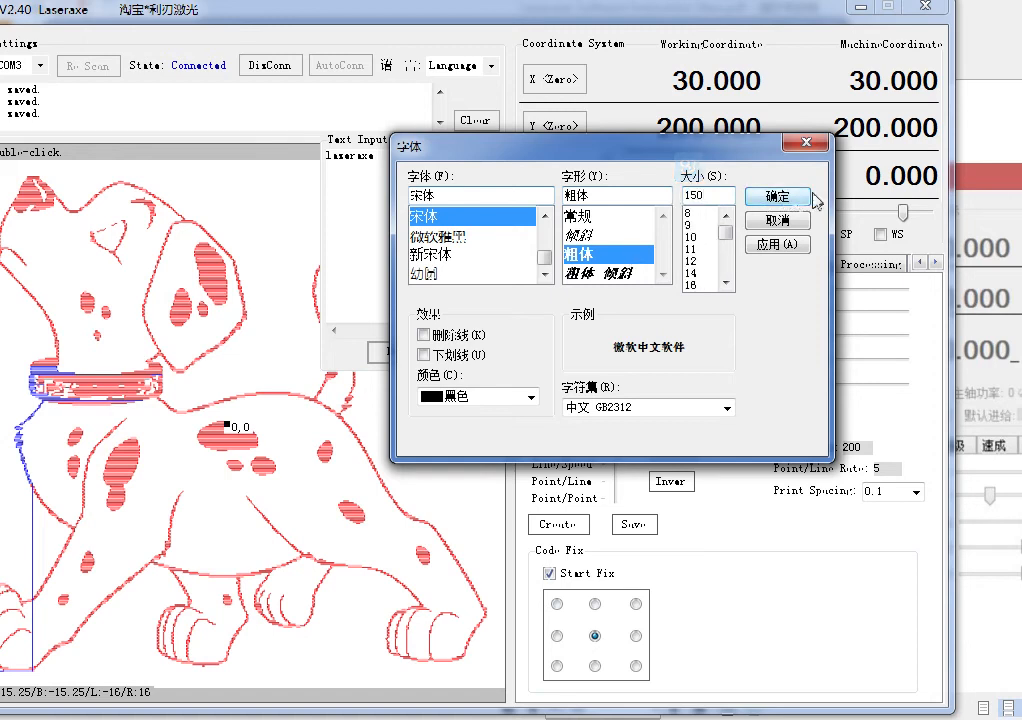
{"action": "left_click", "coordinate": [777, 197]}
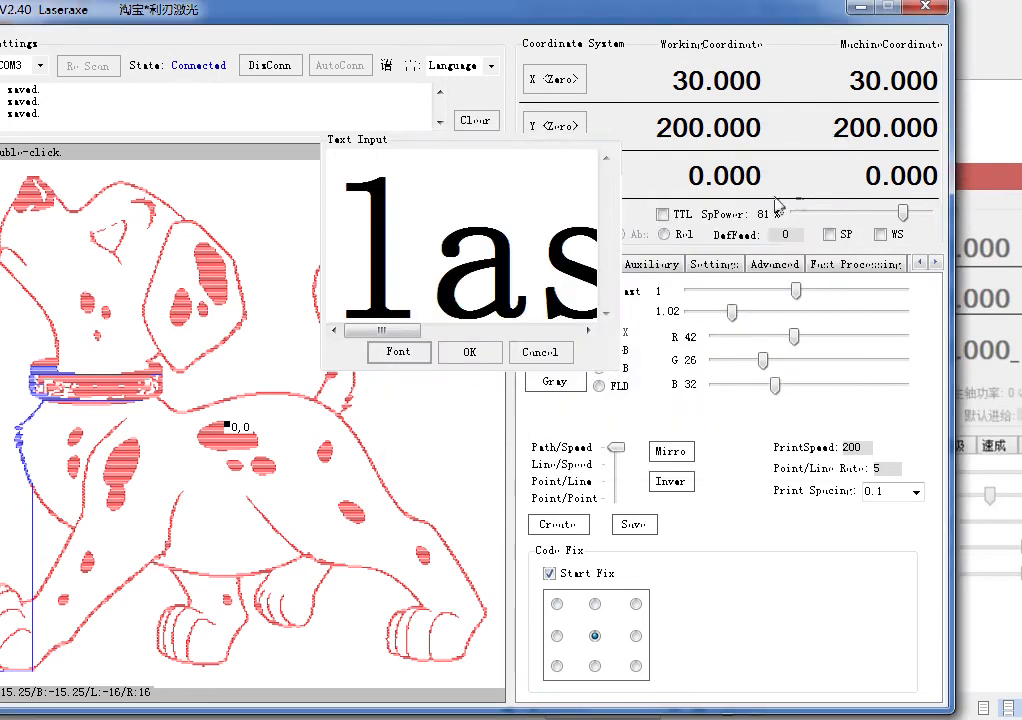
Confirm the laseraxe text and reposition it so its first letters are in view in the preview
{"action": "left_click", "coordinate": [482, 352]}
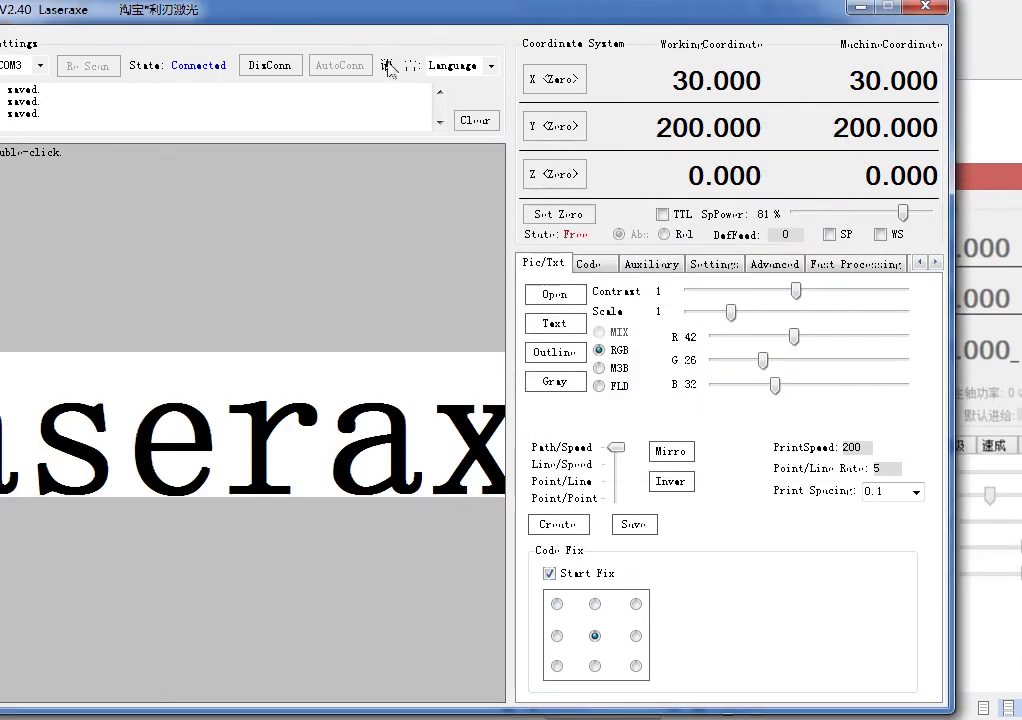
{"action": "left_click_drag", "start_coordinate": [352, 24], "coordinate": [494, 20]}
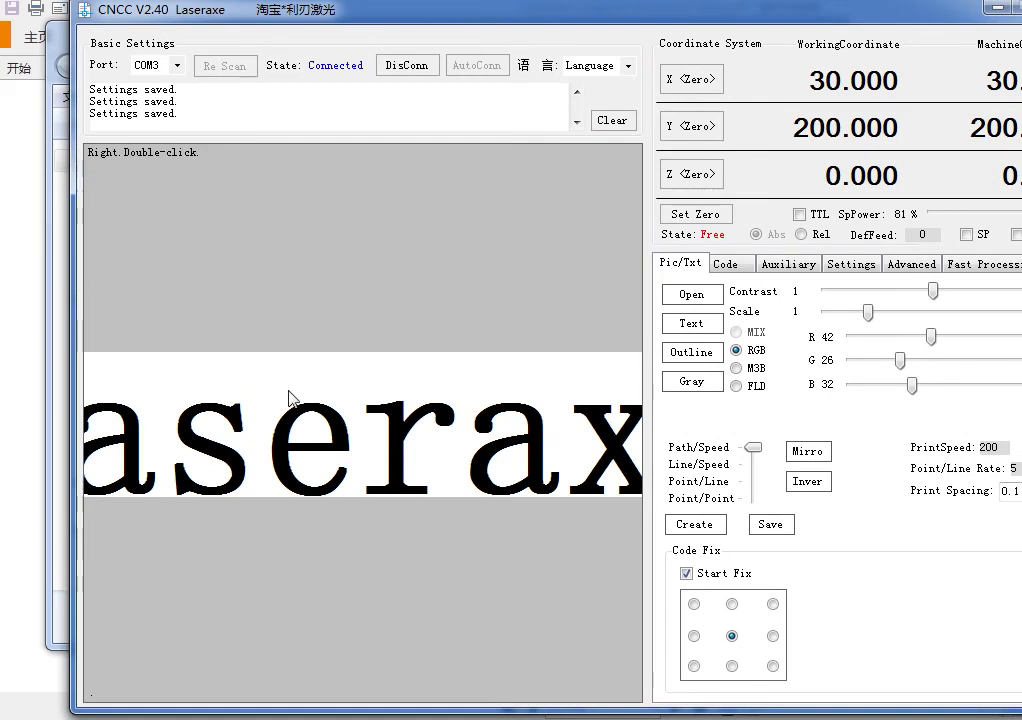
{"action": "left_click_drag", "start_coordinate": [231, 421], "coordinate": [346, 349]}
{"action": "left_click_drag", "start_coordinate": [274, 356], "coordinate": [381, 383]}
{"action": "left_click_drag", "start_coordinate": [296, 413], "coordinate": [421, 390]}
Compare the outline and gray renderings of the laseraxe text in the preview, ending on the outline
{"action": "left_click", "coordinate": [690, 353]}
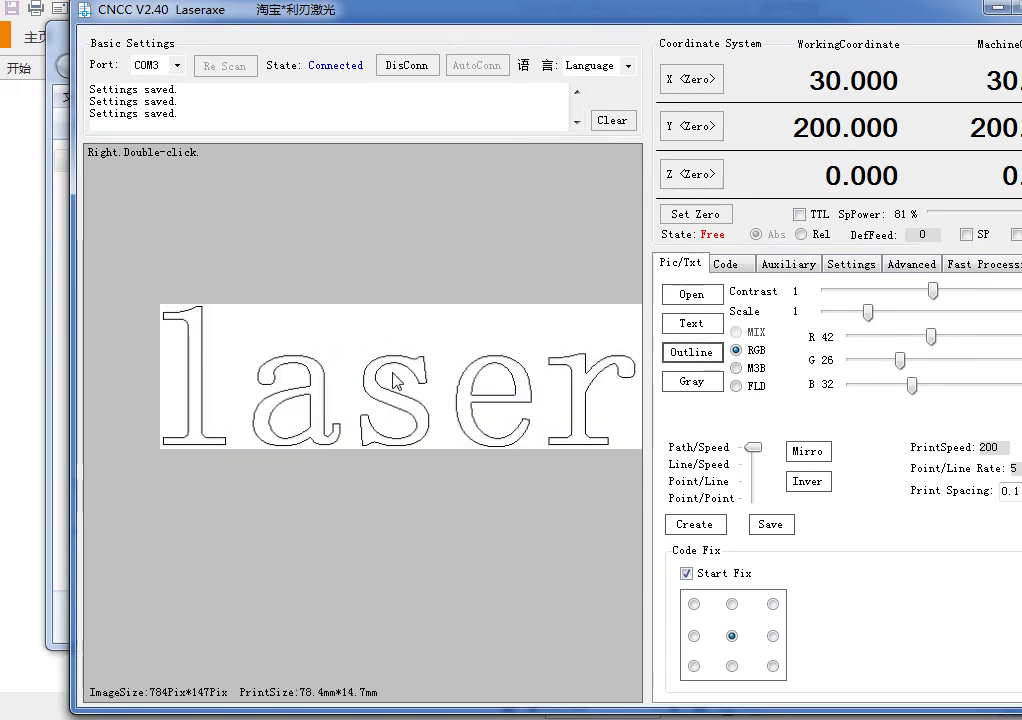
{"action": "left_click_drag", "start_coordinate": [470, 390], "coordinate": [230, 407]}
{"action": "left_click_drag", "start_coordinate": [428, 425], "coordinate": [332, 384]}
{"action": "left_click", "coordinate": [686, 385]}
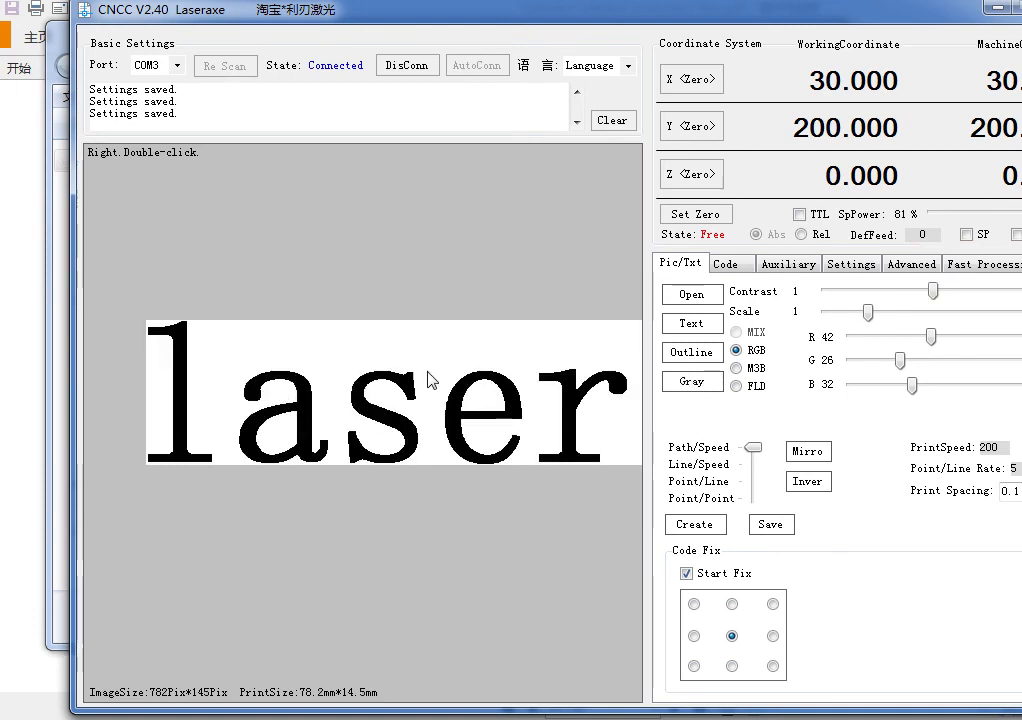
{"action": "mouse_move", "coordinate": [547, 406]}
{"action": "left_mouse_down"}
{"action": "mouse_move", "coordinate": [348, 428]}
{"action": "mouse_move", "coordinate": [546, 405]}
{"action": "left_mouse_up"}
{"action": "left_click", "coordinate": [676, 353]}
{"action": "left_click_drag", "start_coordinate": [366, 402], "coordinate": [446, 397]}
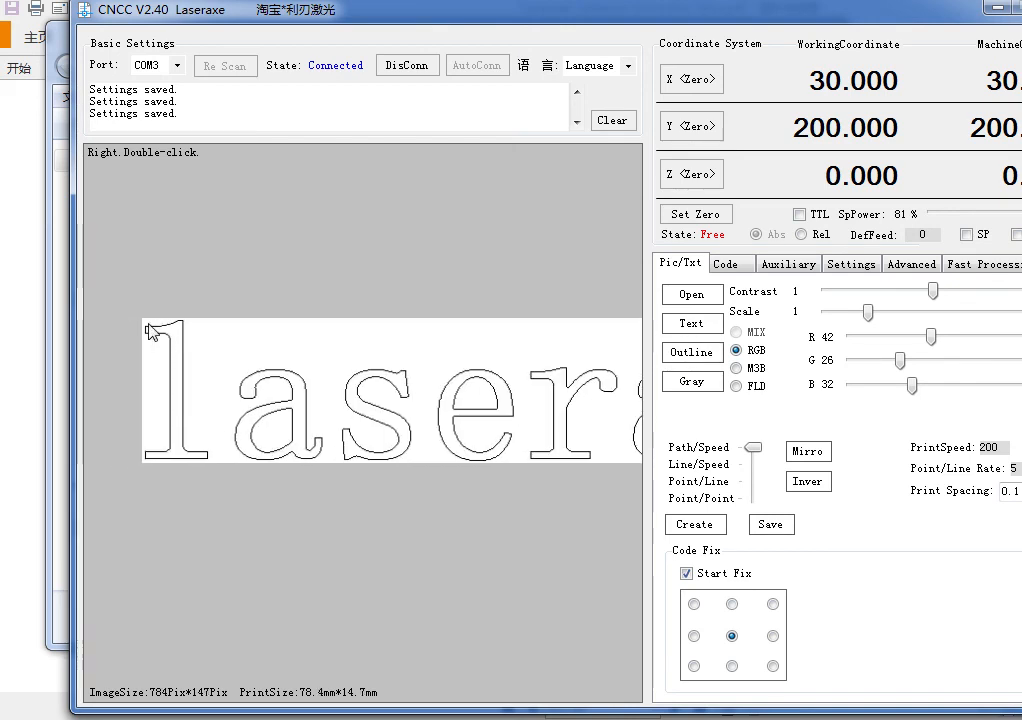
Switch the laseraxe text to the gray rendering and inspect its filled letters across the preview
{"action": "left_click", "coordinate": [666, 385]}
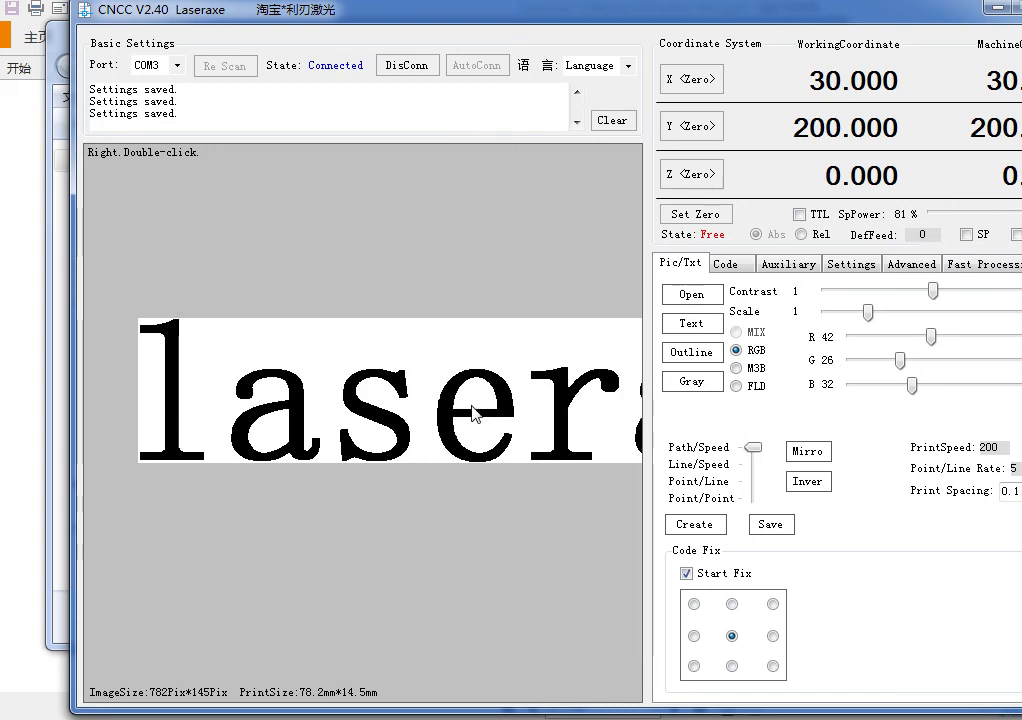
{"action": "left_click_drag", "start_coordinate": [484, 406], "coordinate": [340, 413]}
{"action": "mouse_move", "coordinate": [500, 409]}
{"action": "left_mouse_down"}
{"action": "mouse_move", "coordinate": [443, 415]}
{"action": "mouse_move", "coordinate": [490, 412]}
{"action": "left_mouse_up"}
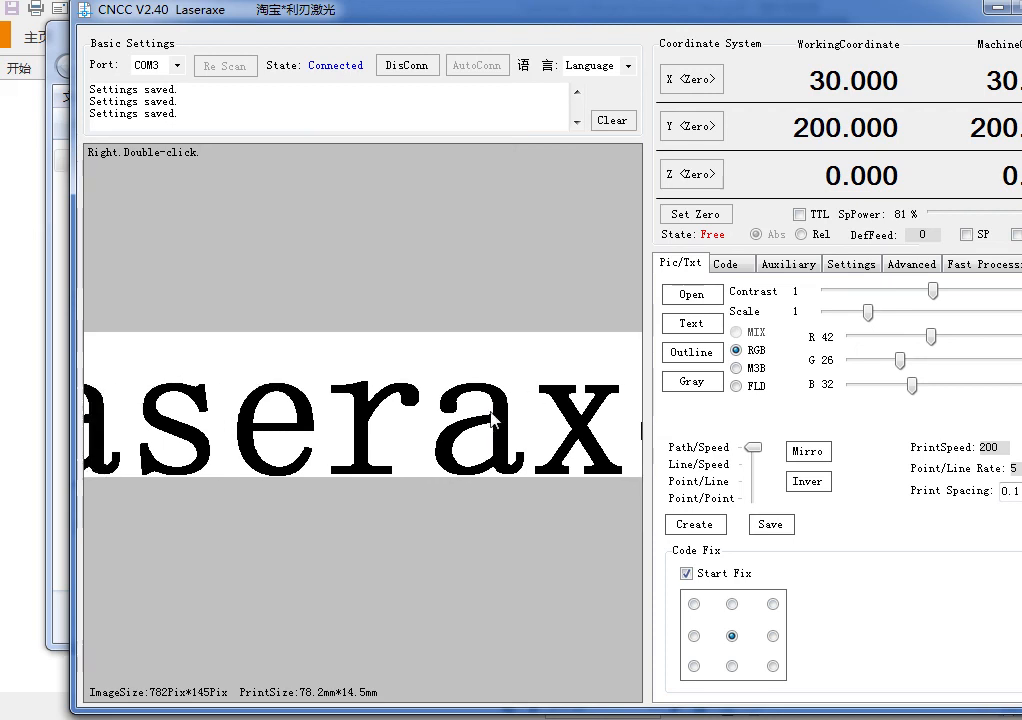